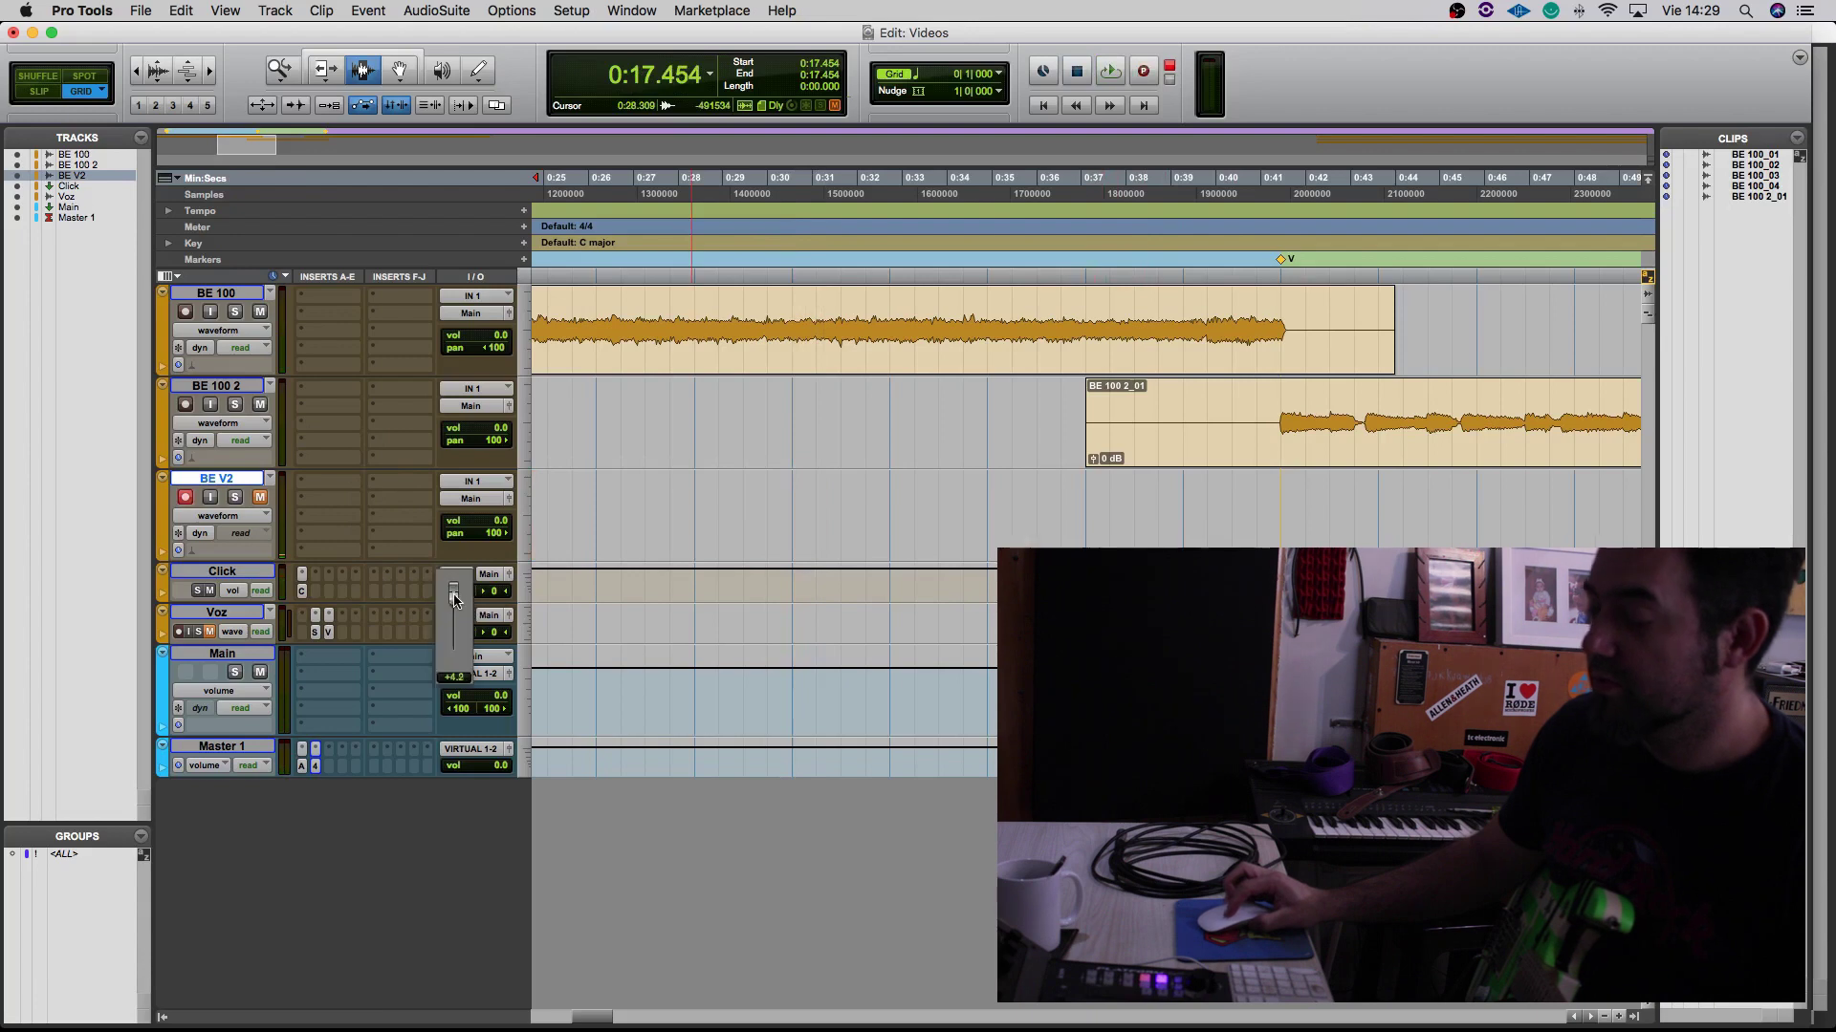
Record a first take on the armed BE V2 track from 0:17.454 to about 1:02
key(super+space)
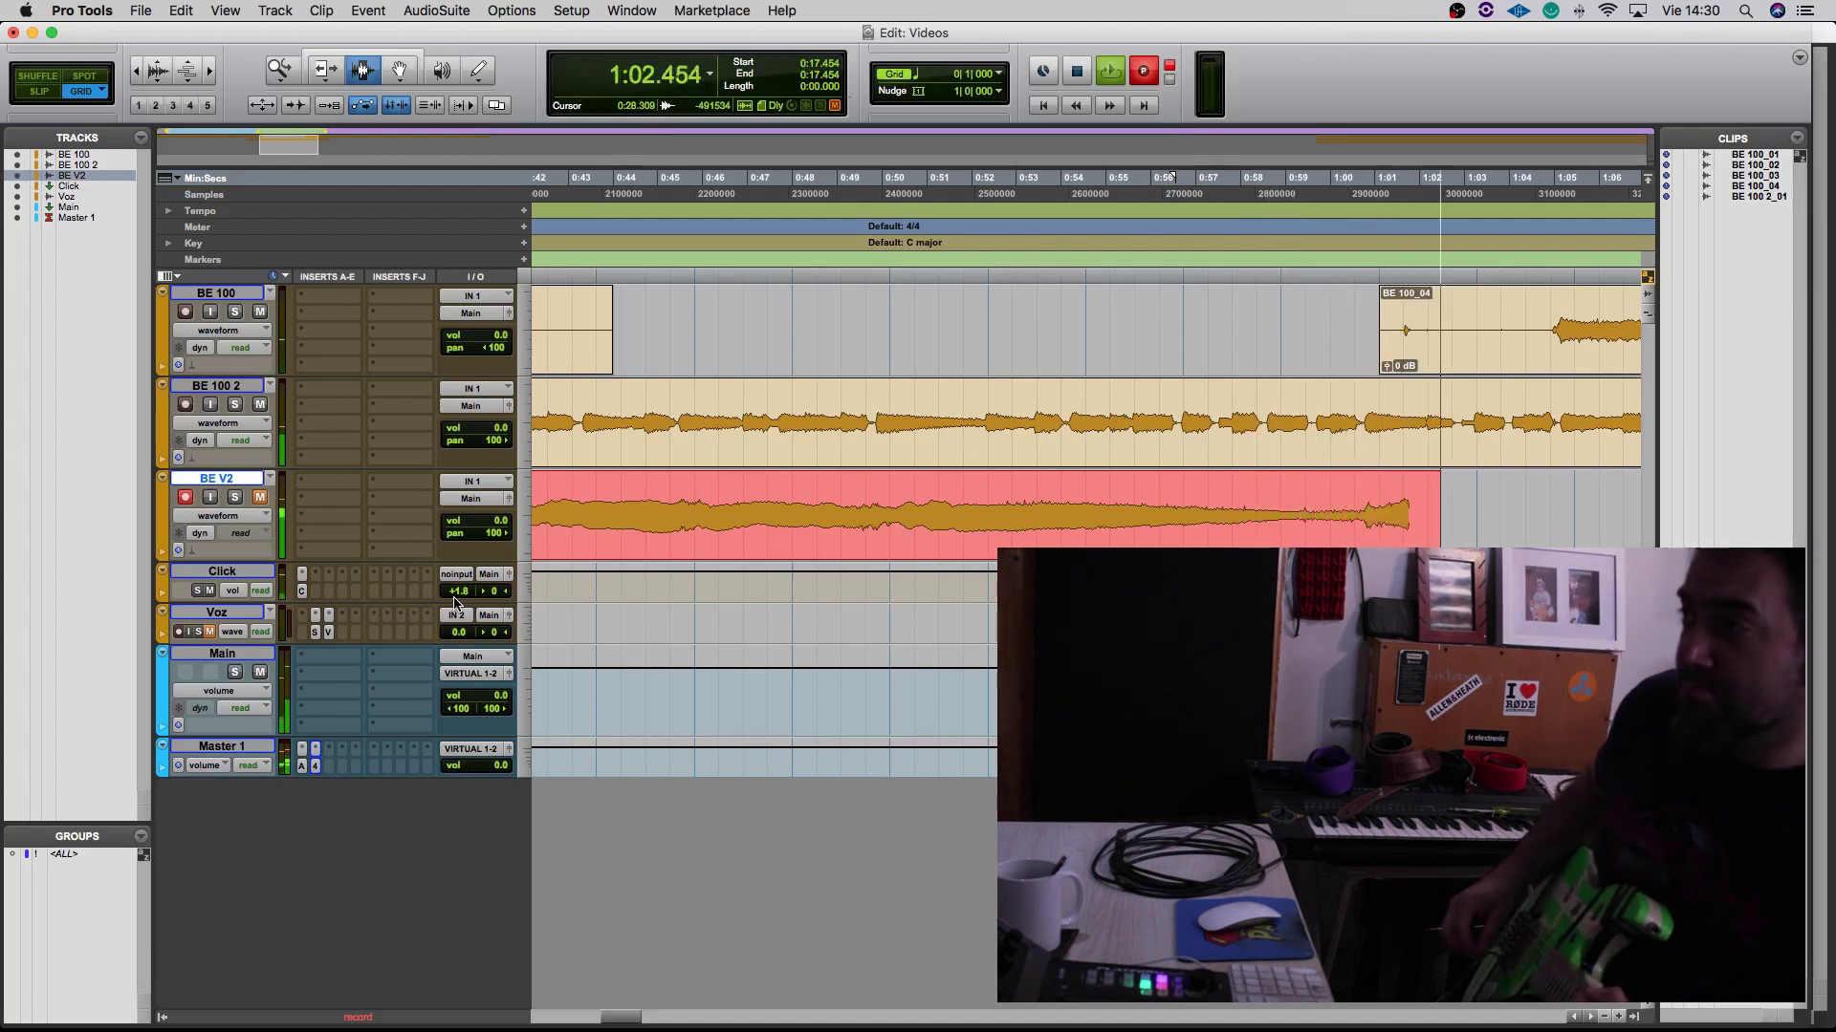
key(space)
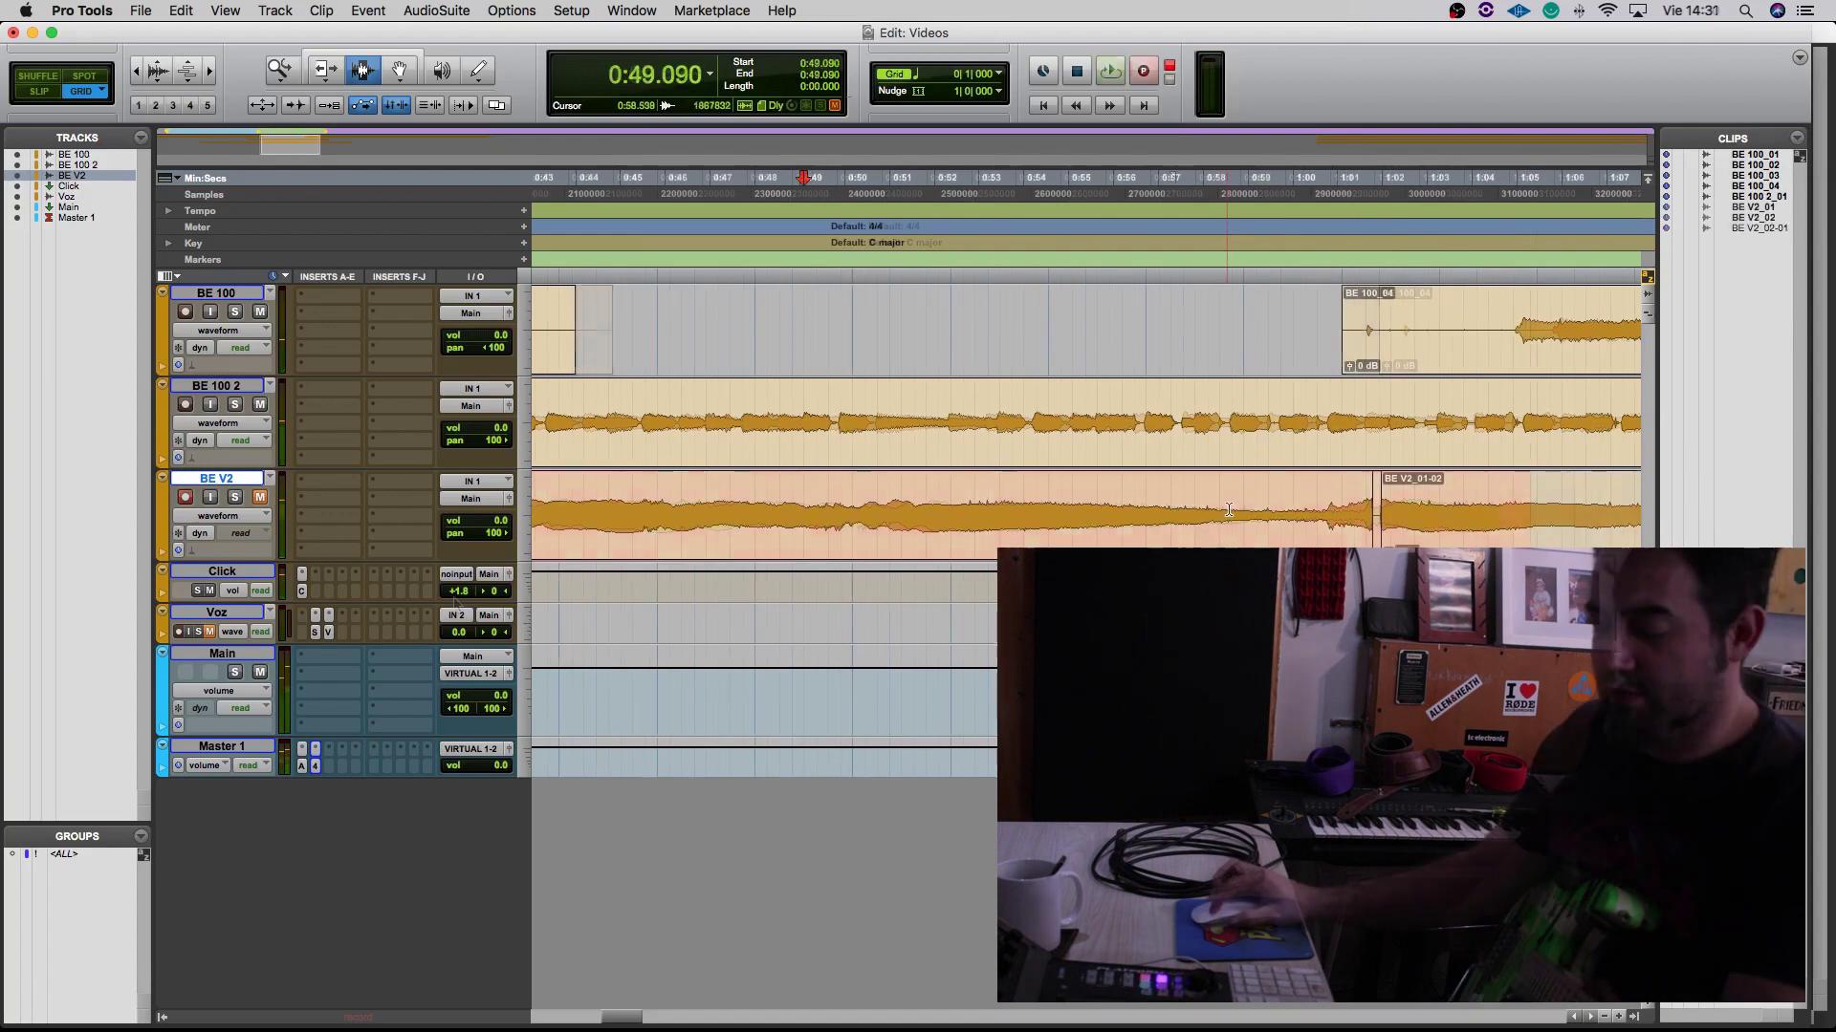
Record another take on BE V2 from 1:02.181, continuing to the end of the BE 100 part at about 2:17
click(1395, 517)
key(super+space)
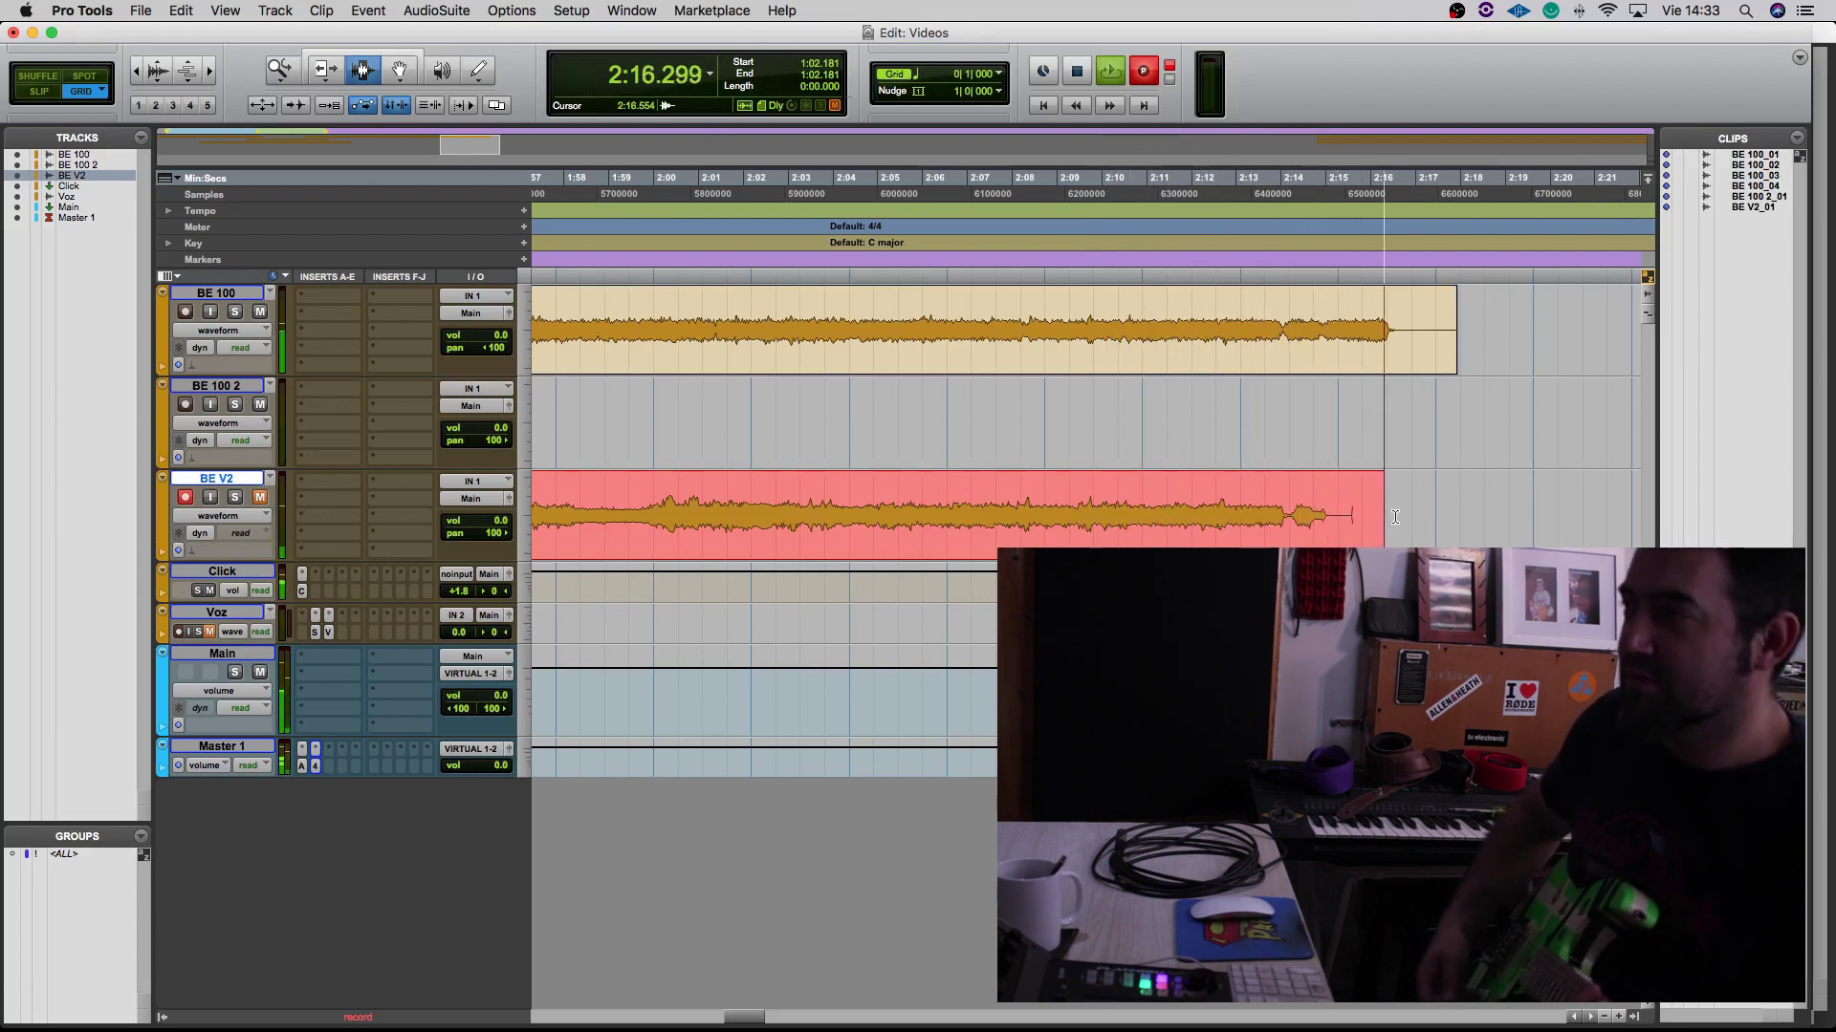
key(space)
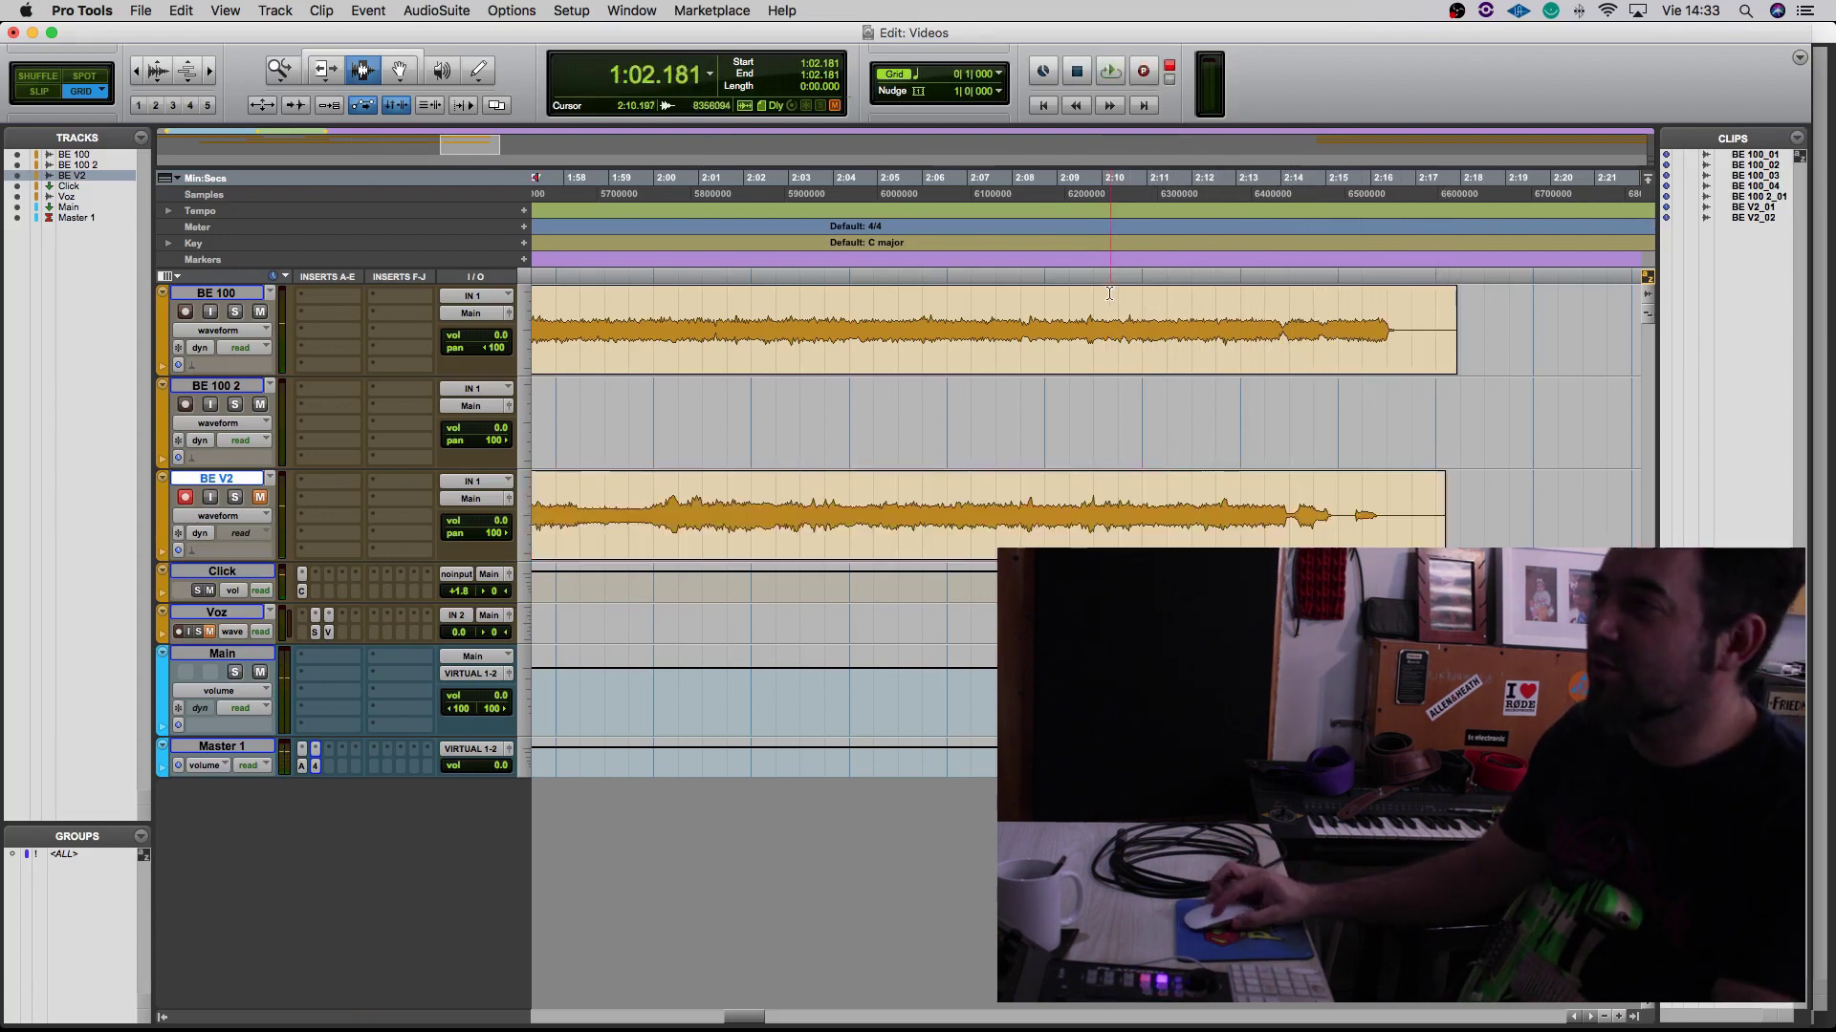
Audition the ending of the song from about 2:10 to check the BE V2 take against BE 100
click(1119, 329)
key(space)
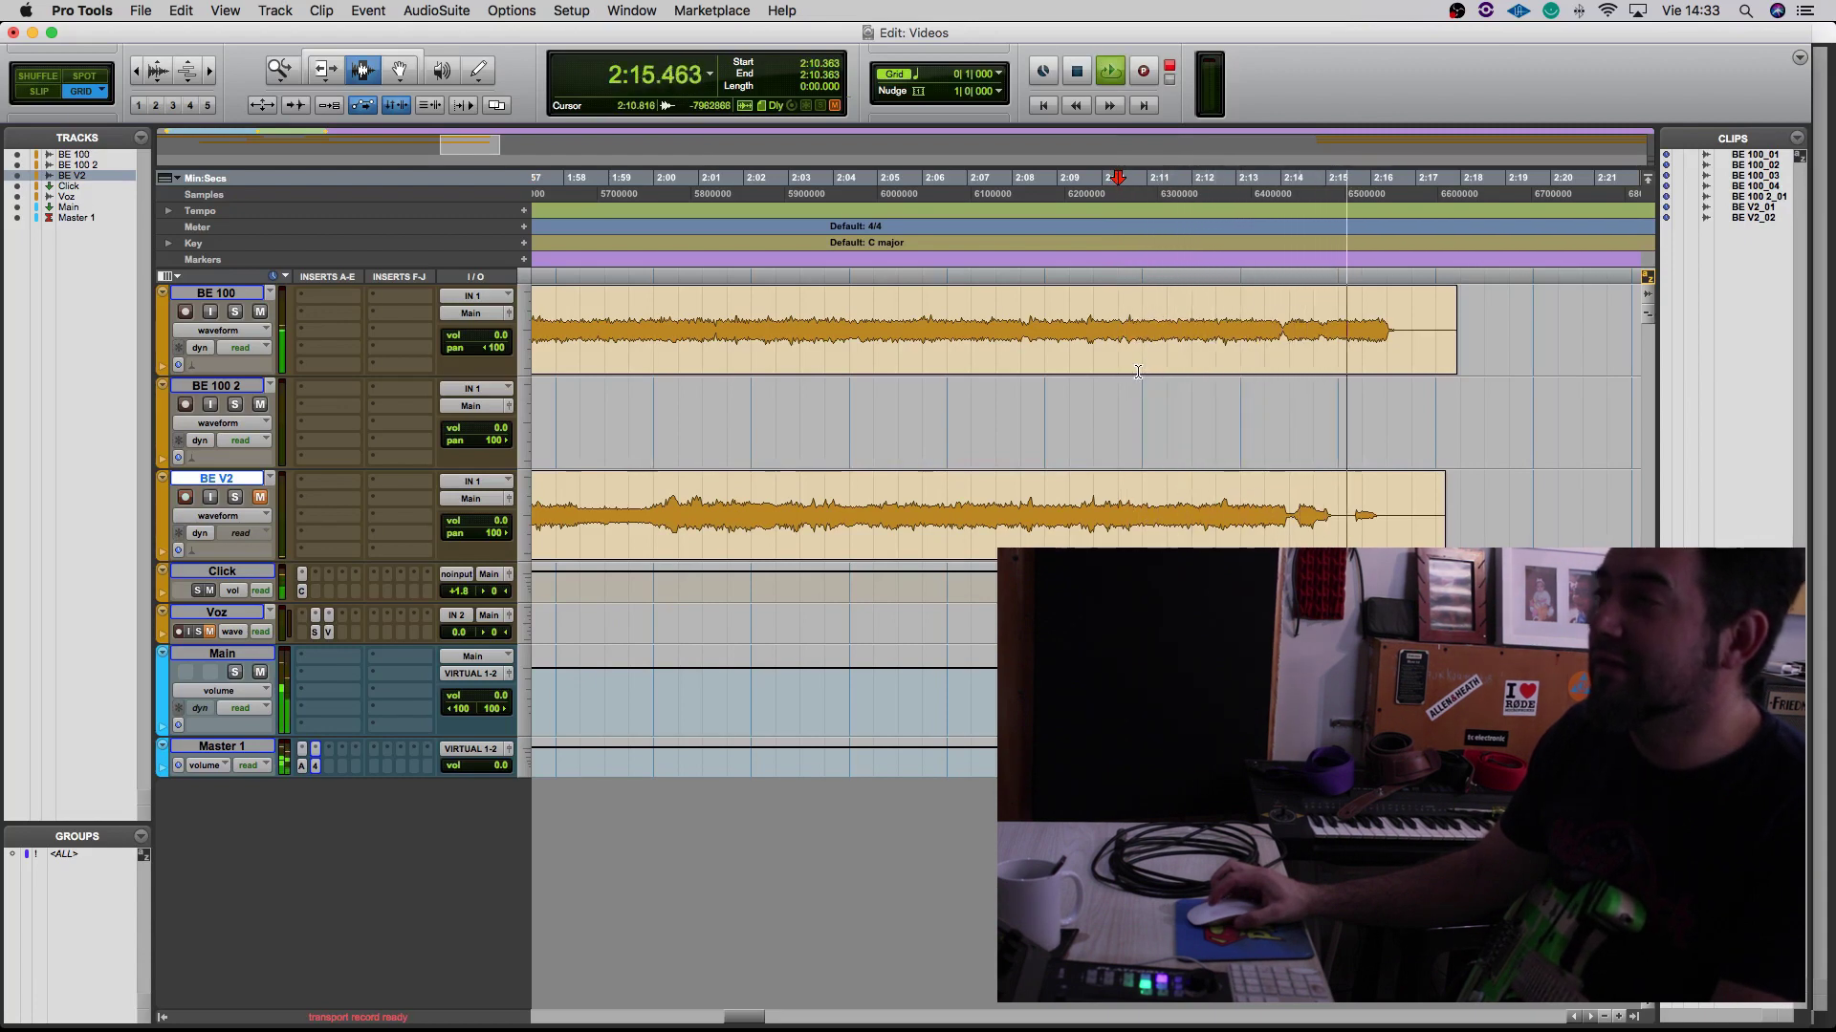
key(space)
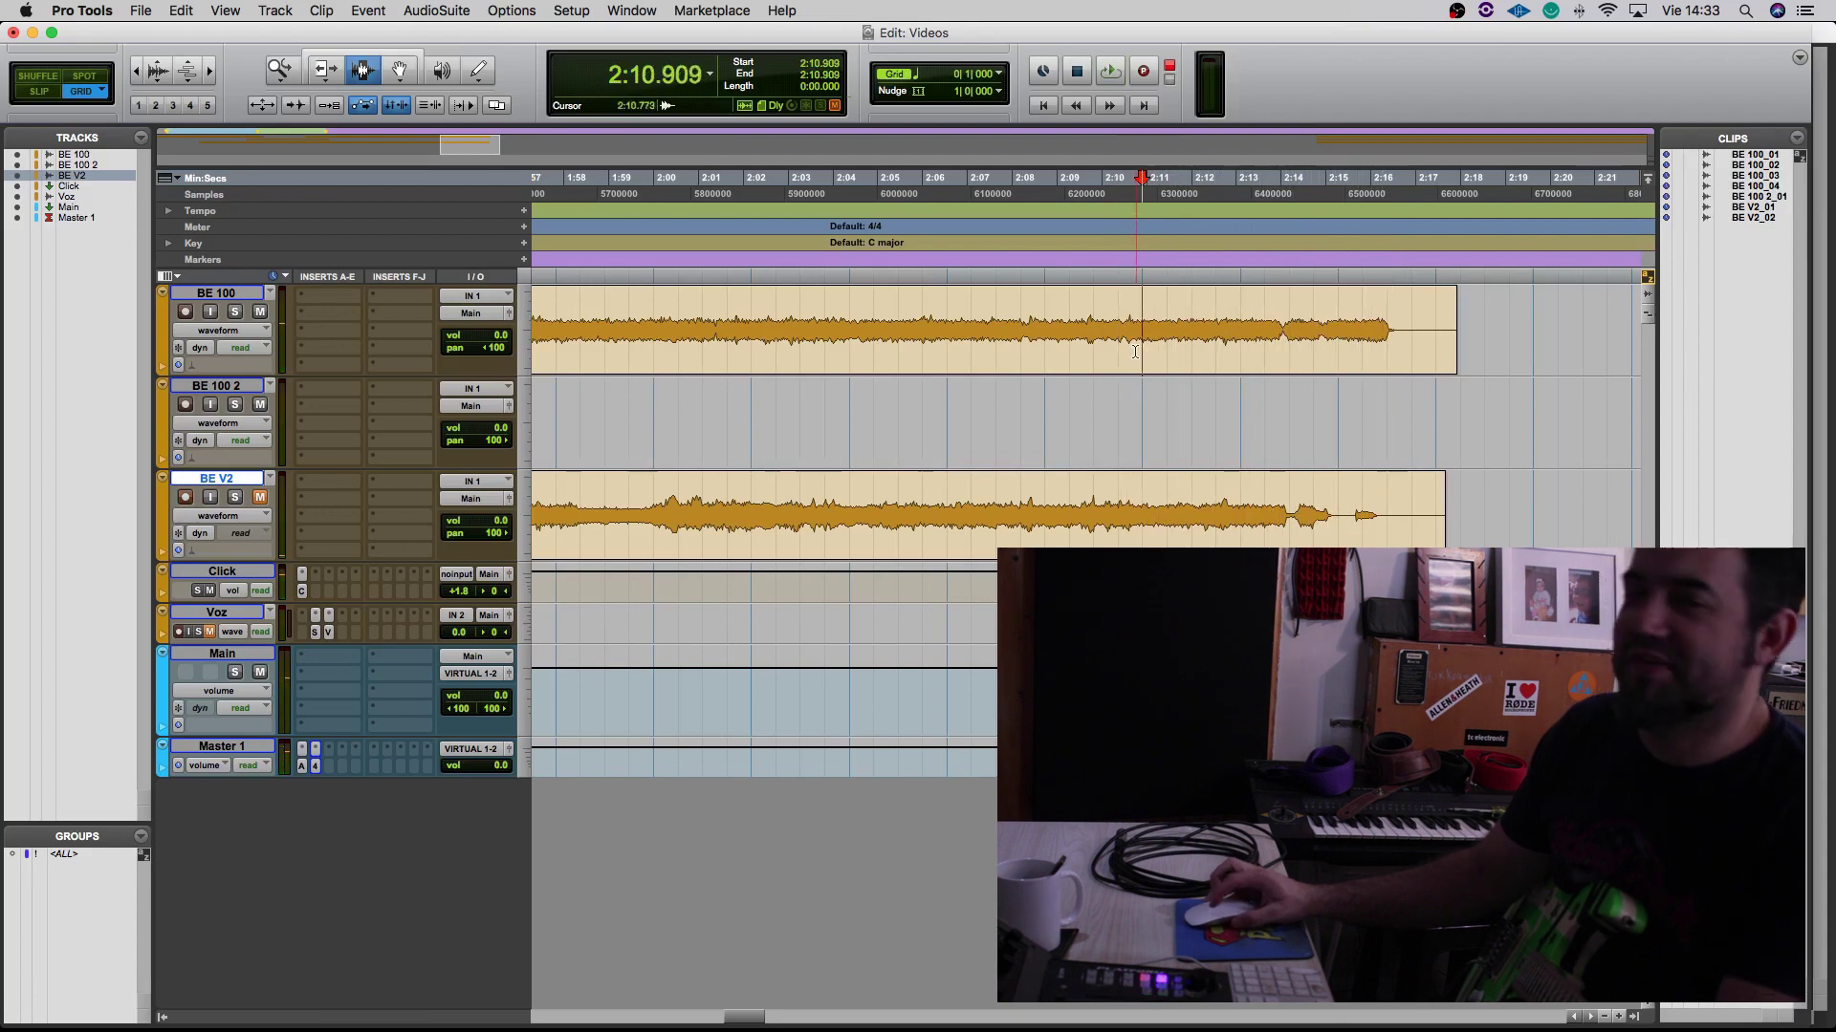
key(space)
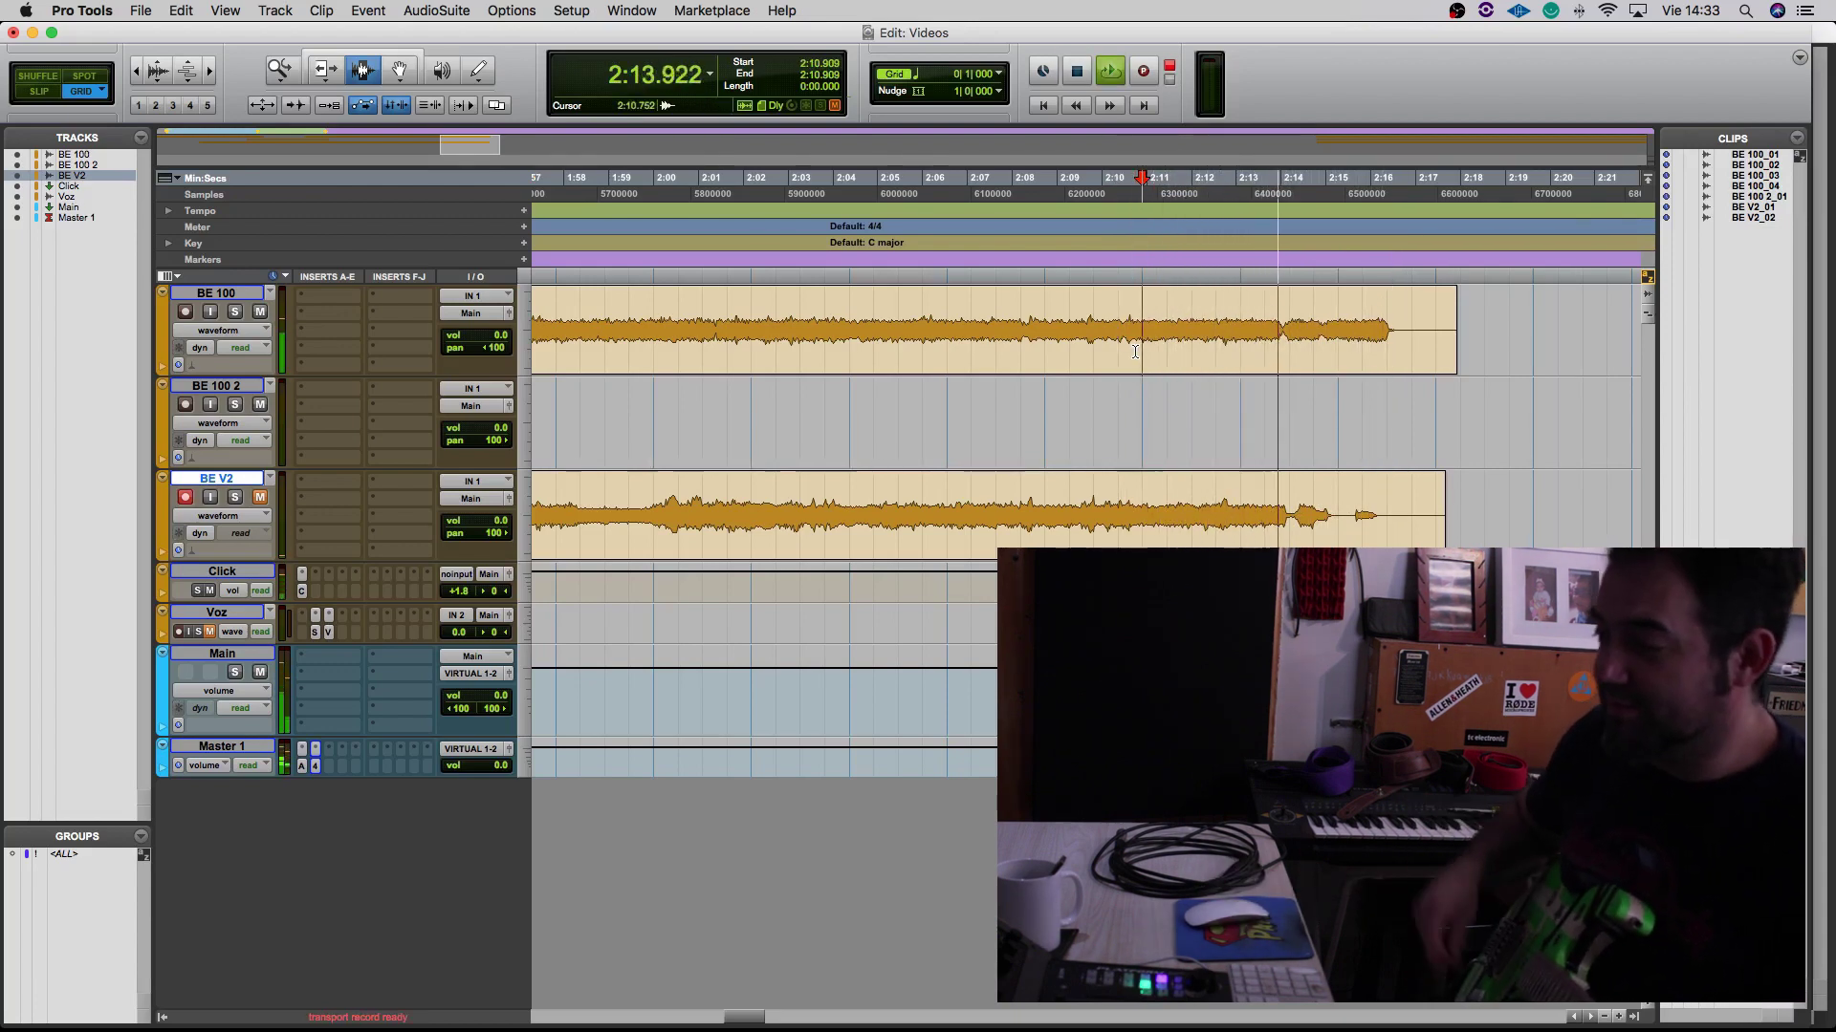
key(space)
key(space)
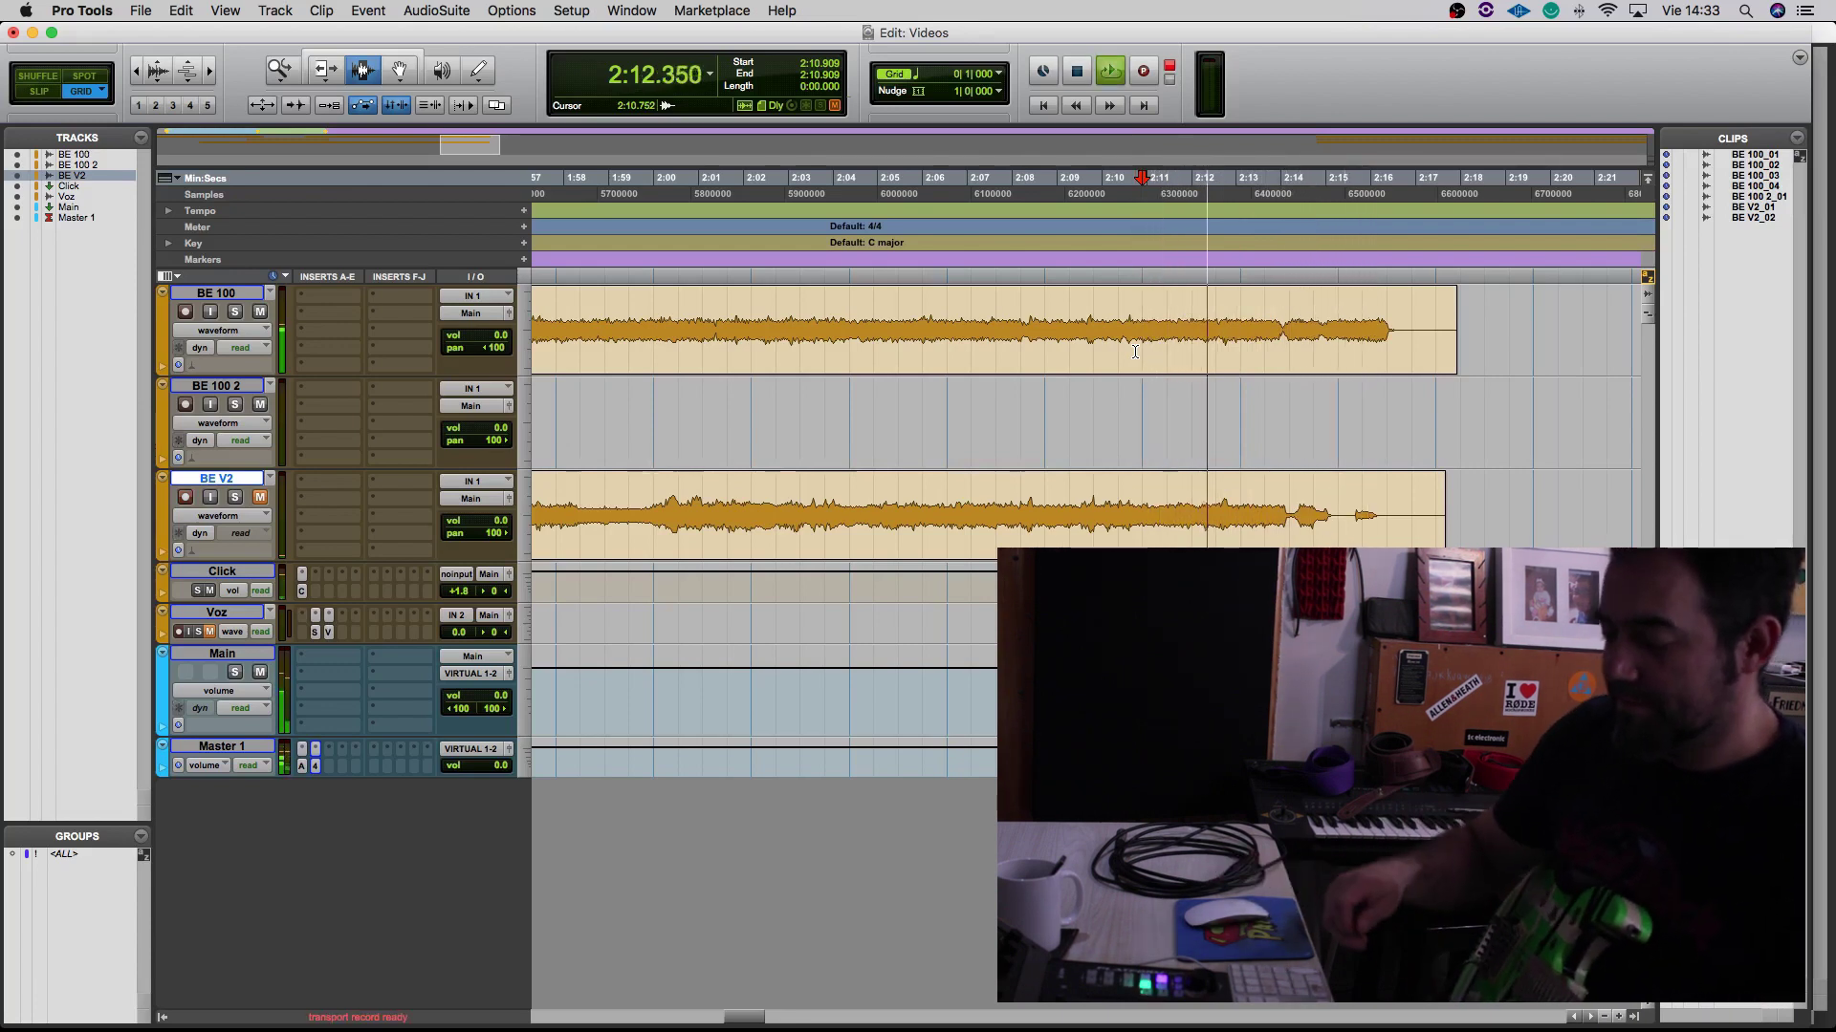
key(space)
Re-record the ending on BE V2 from 2:10.909 and disarm the track
key(super+space)
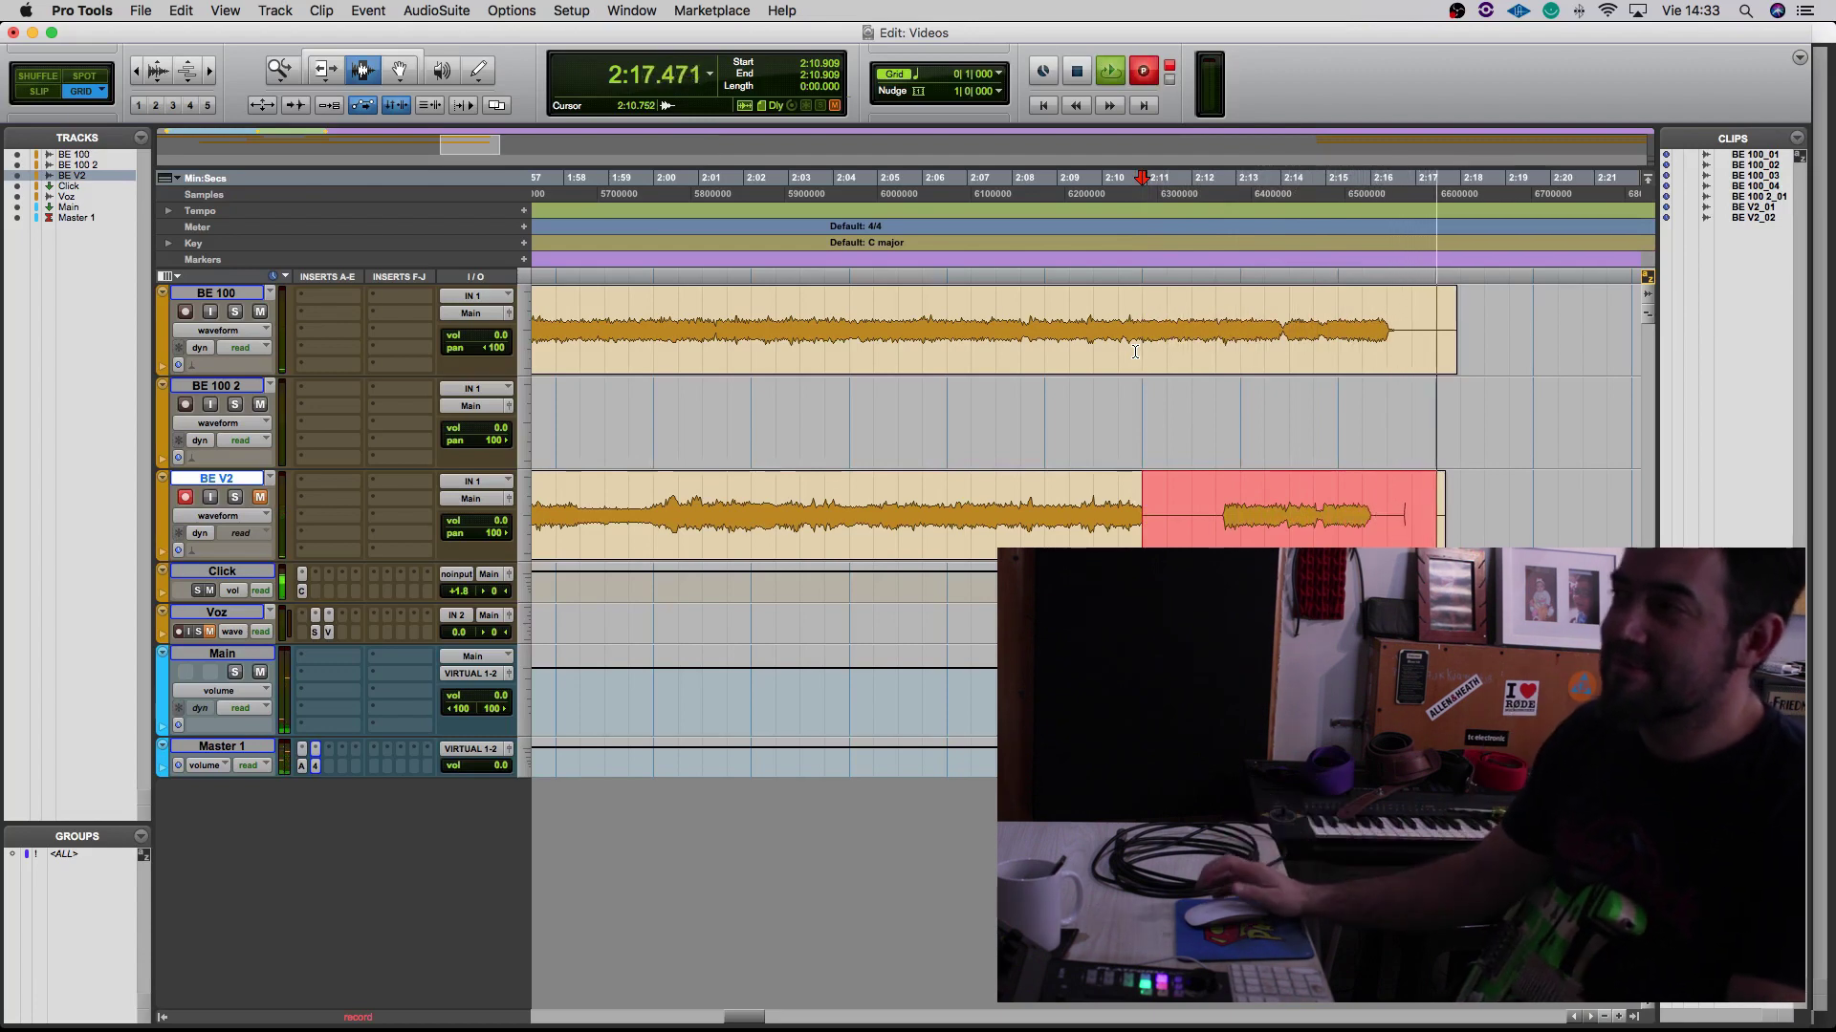
key(space)
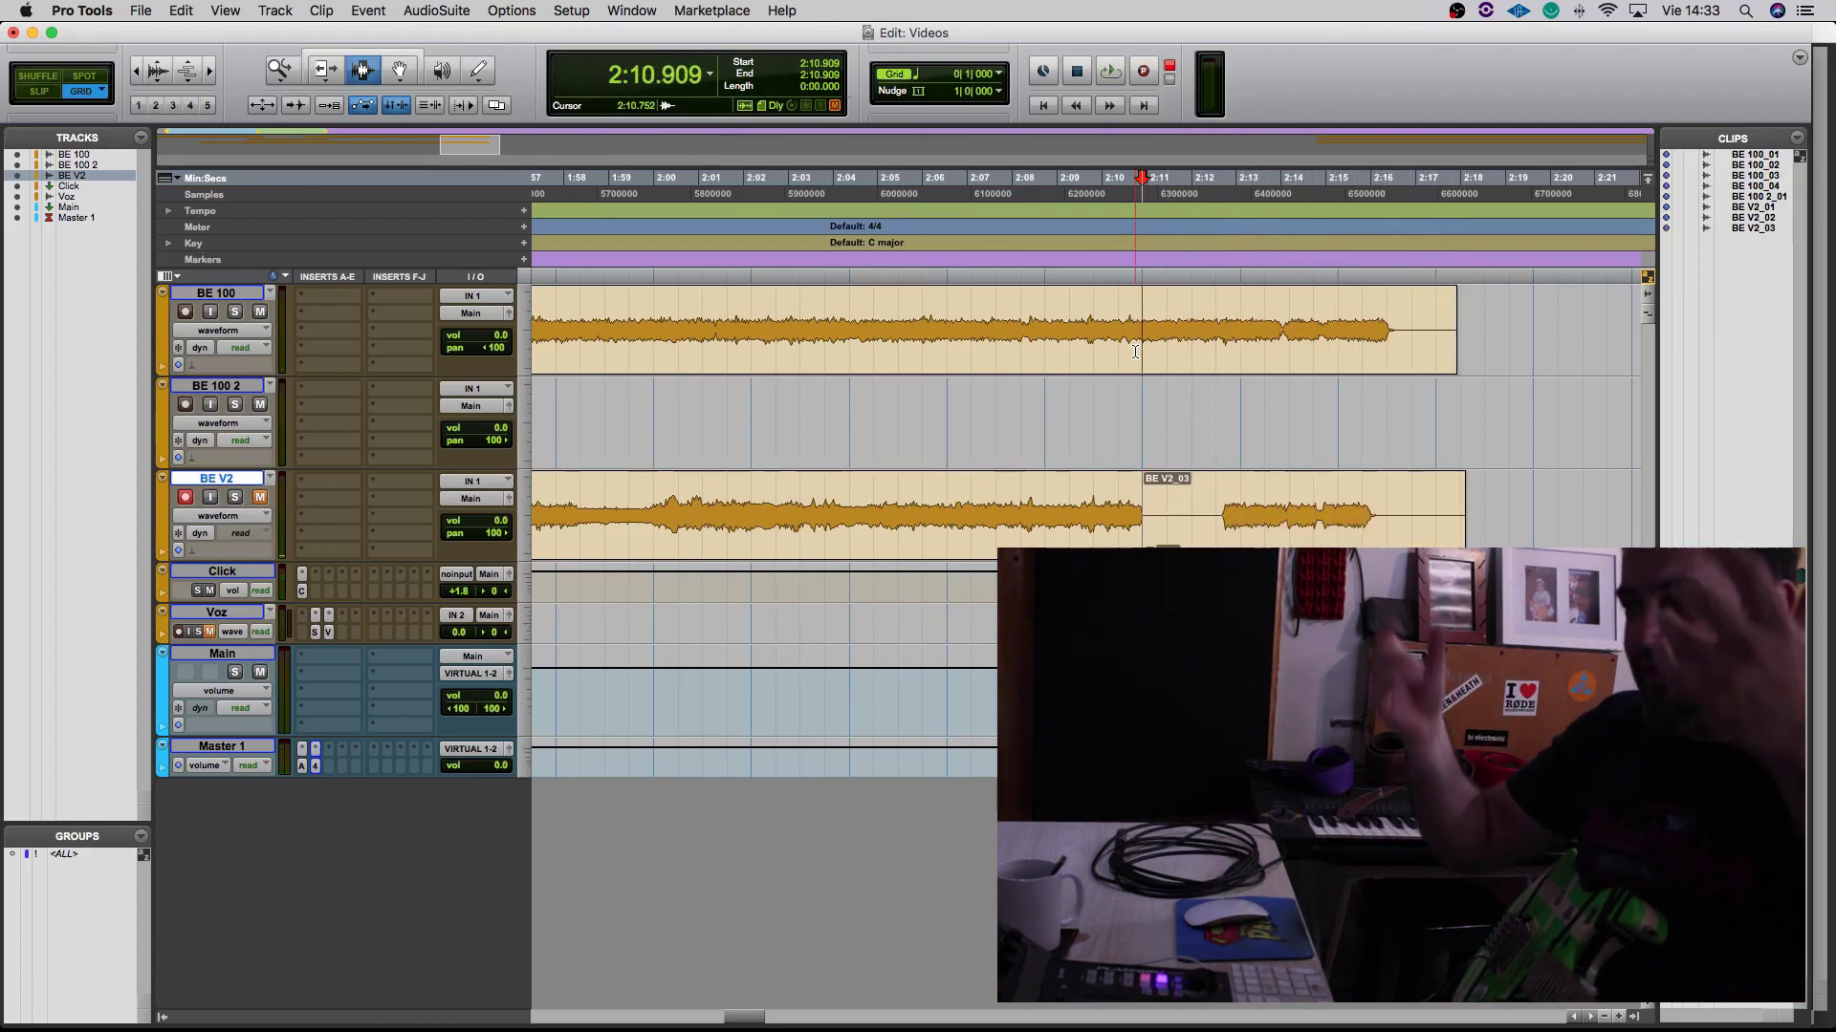
key(shift+r)
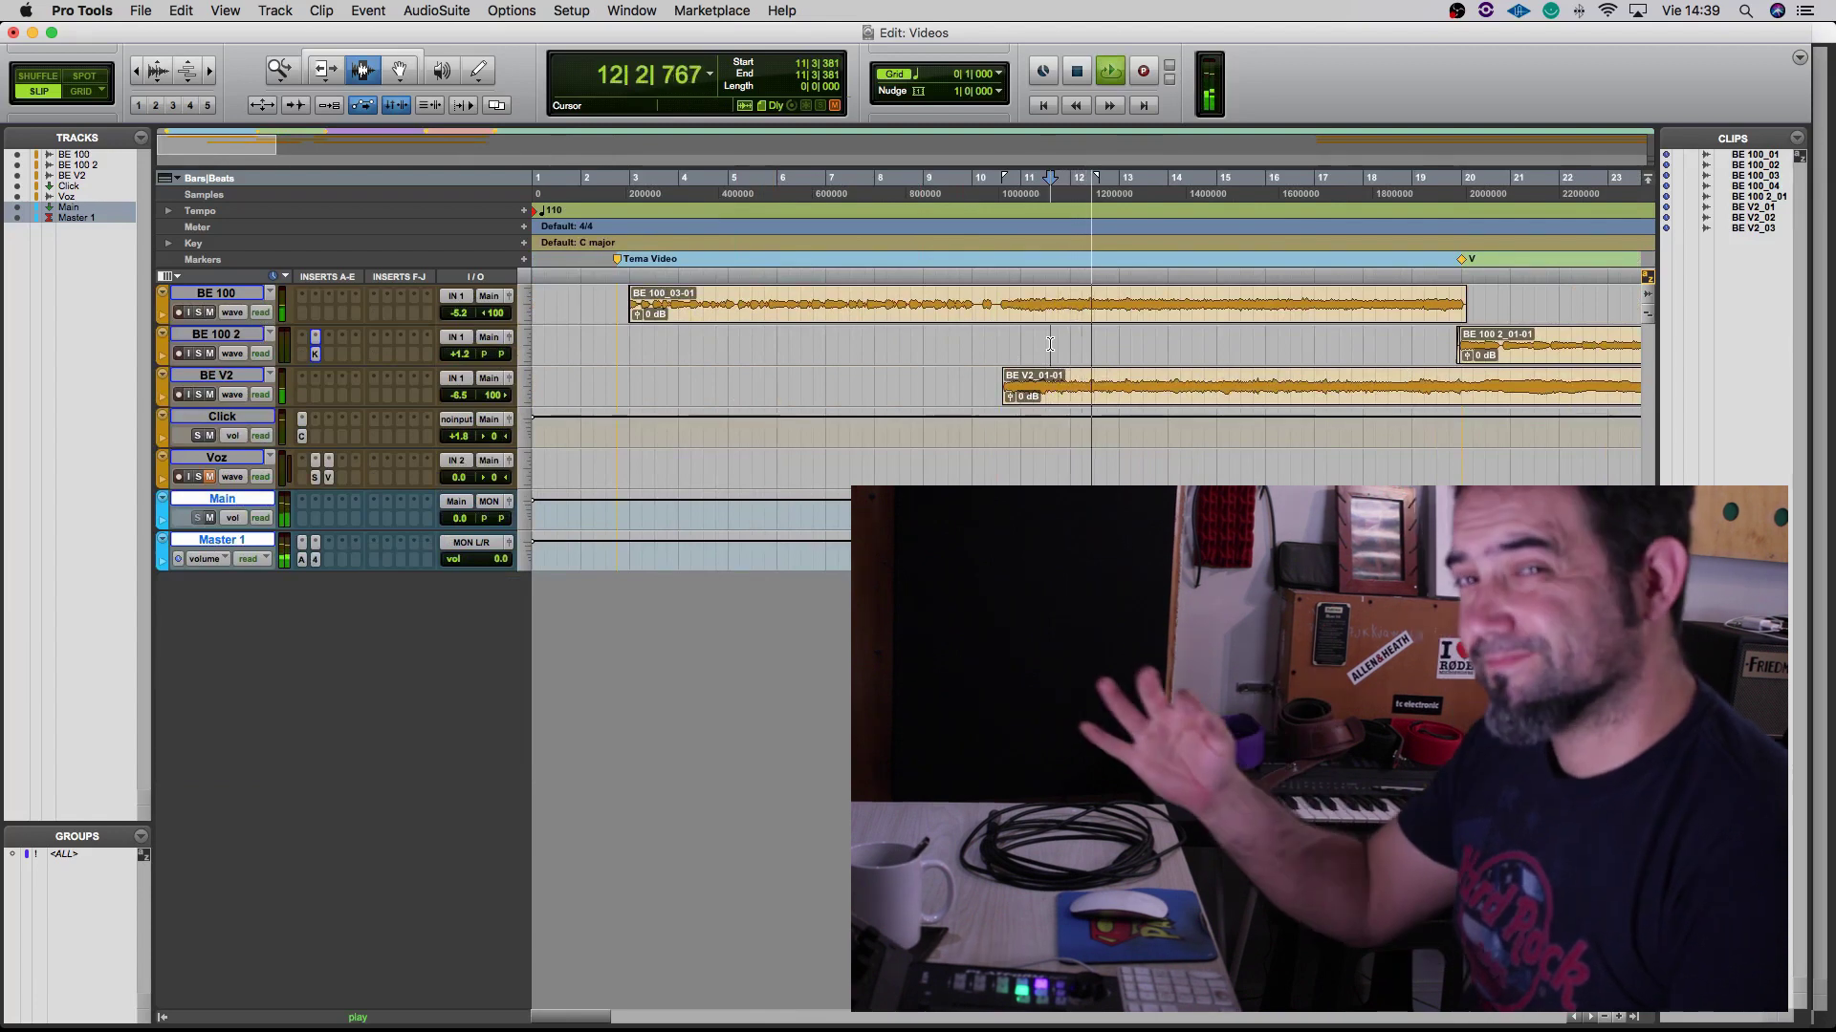
Raise the Click track's volume to +3.1 dB in the mixer
key(super+equal)
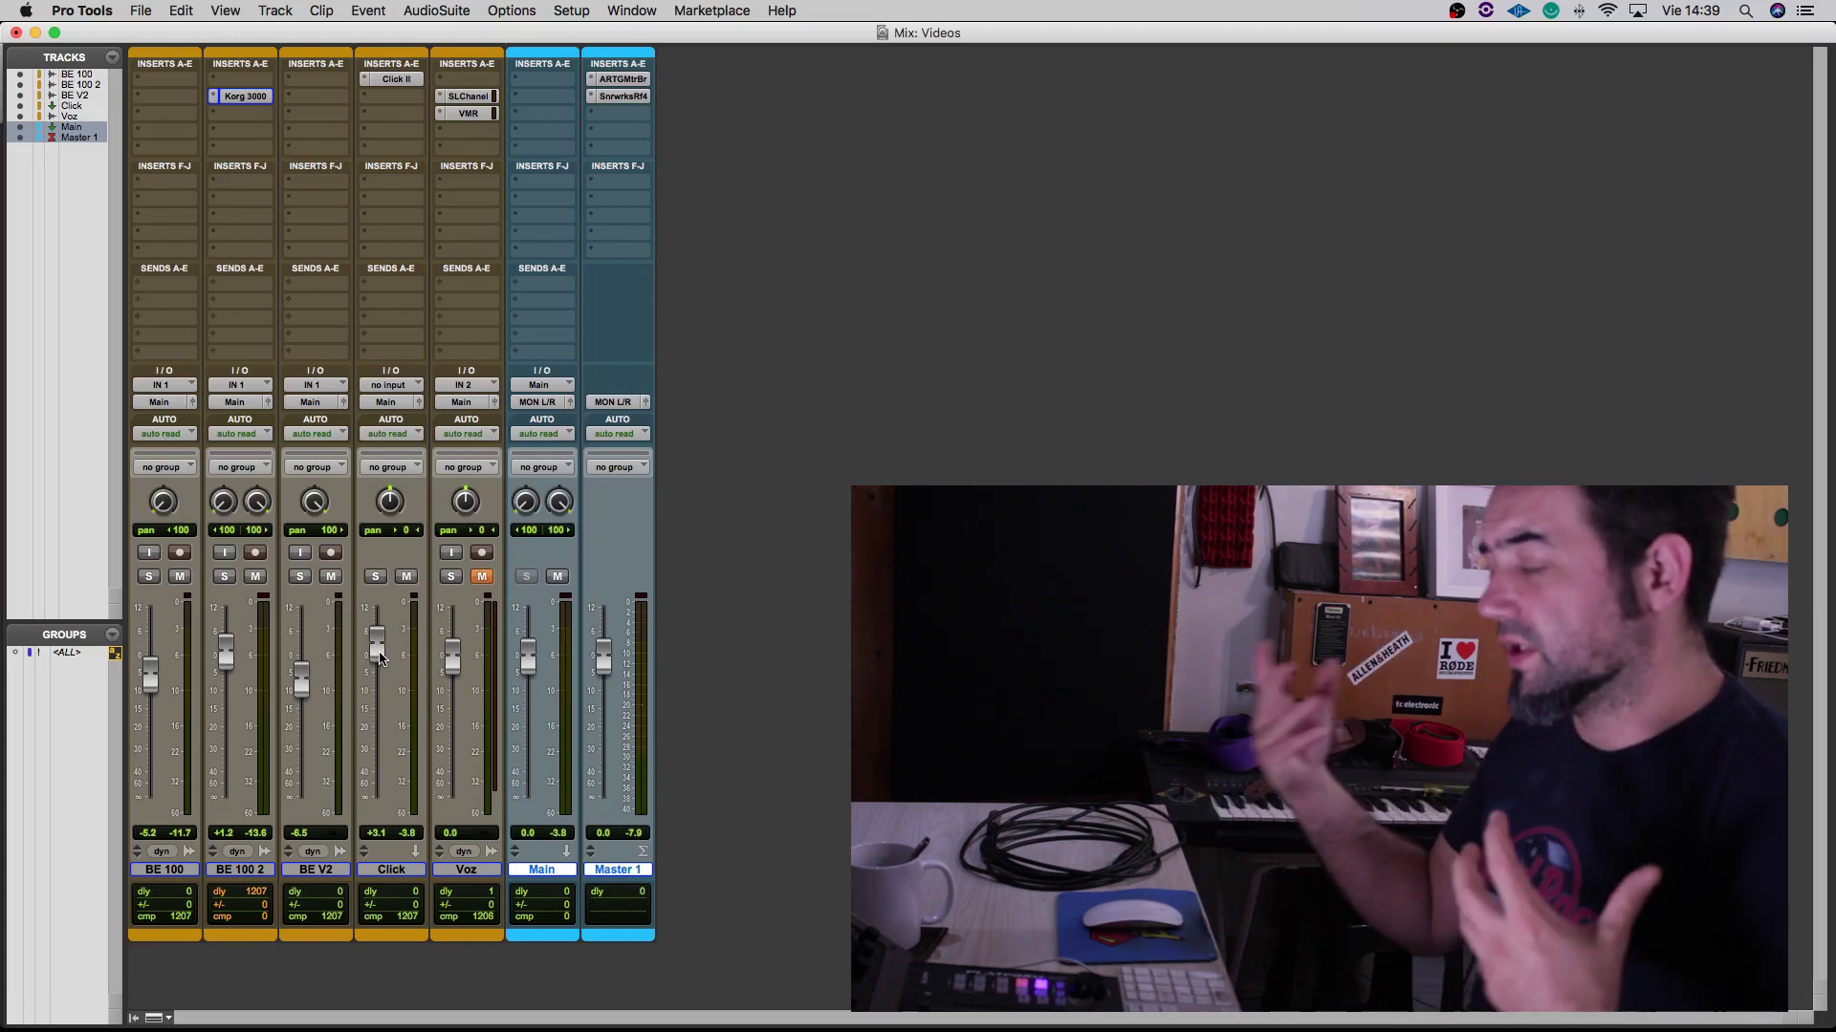
key(super+equal)
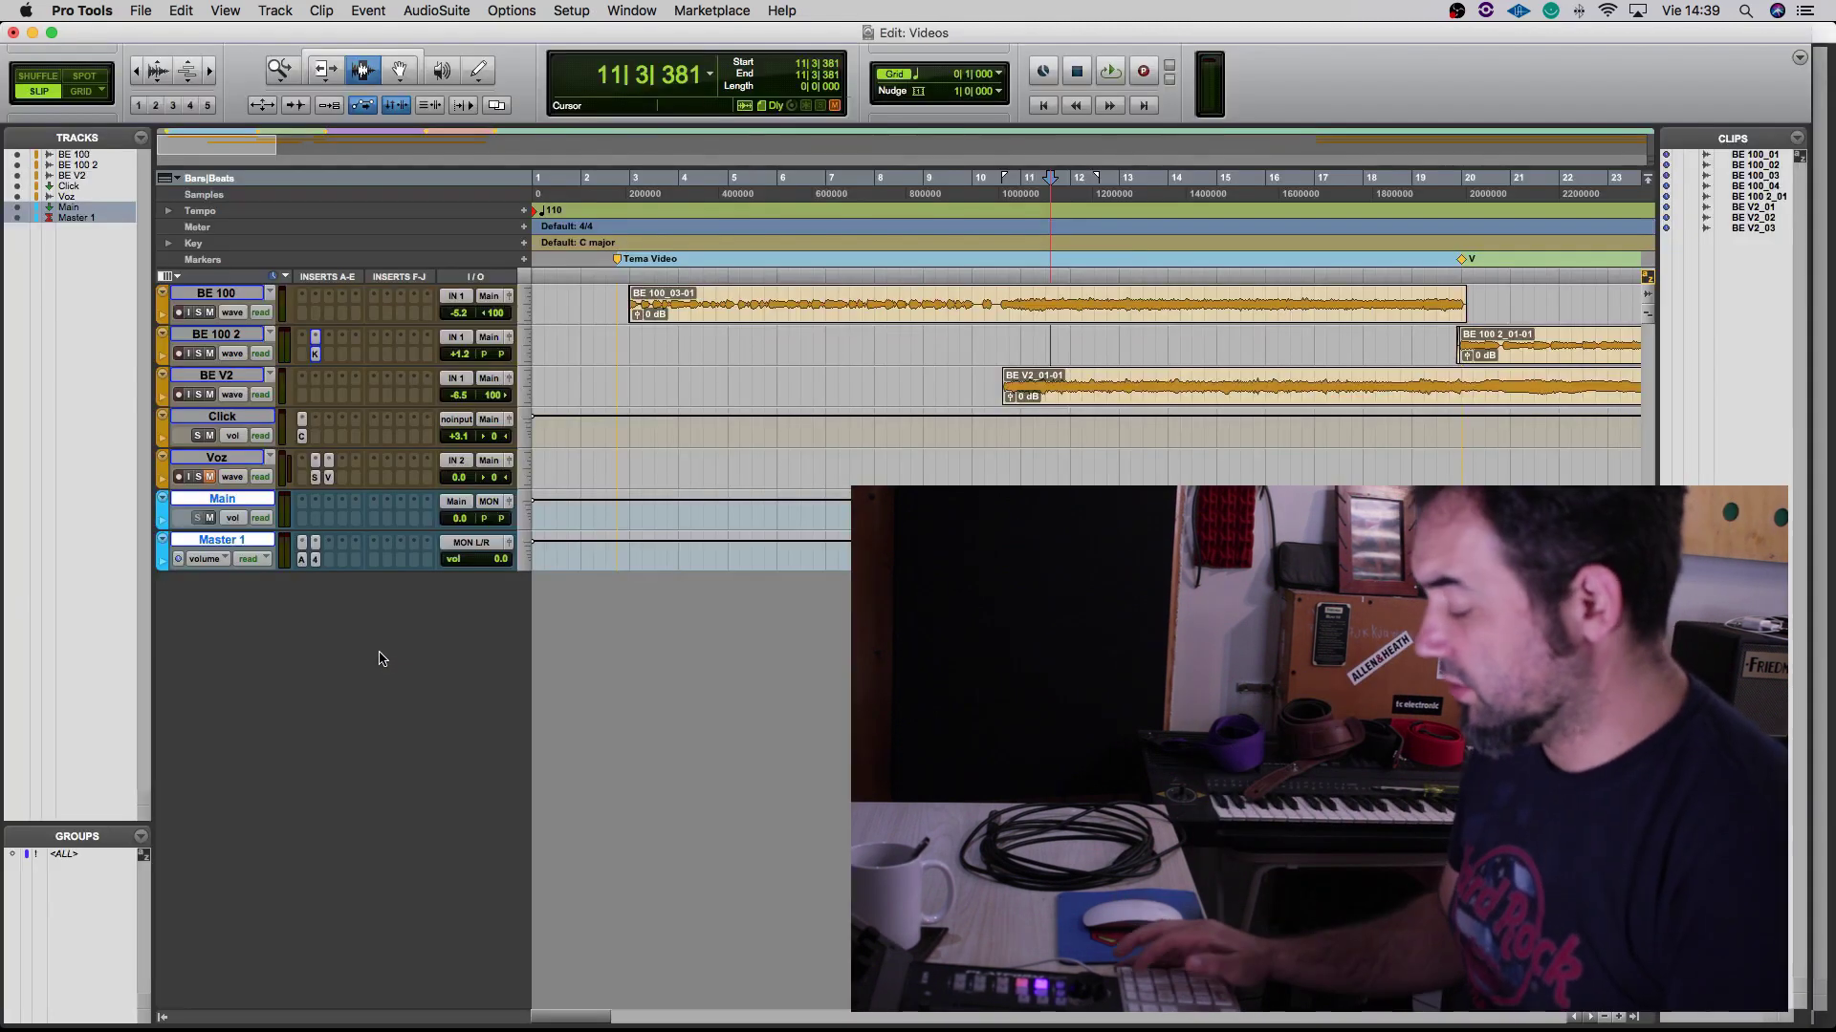
Play from the start of the BE 100 2 clip, set BE 100 2's volume to -2.2 dB and solo BE 100
click(1464, 338)
key(space)
key(super+equal)
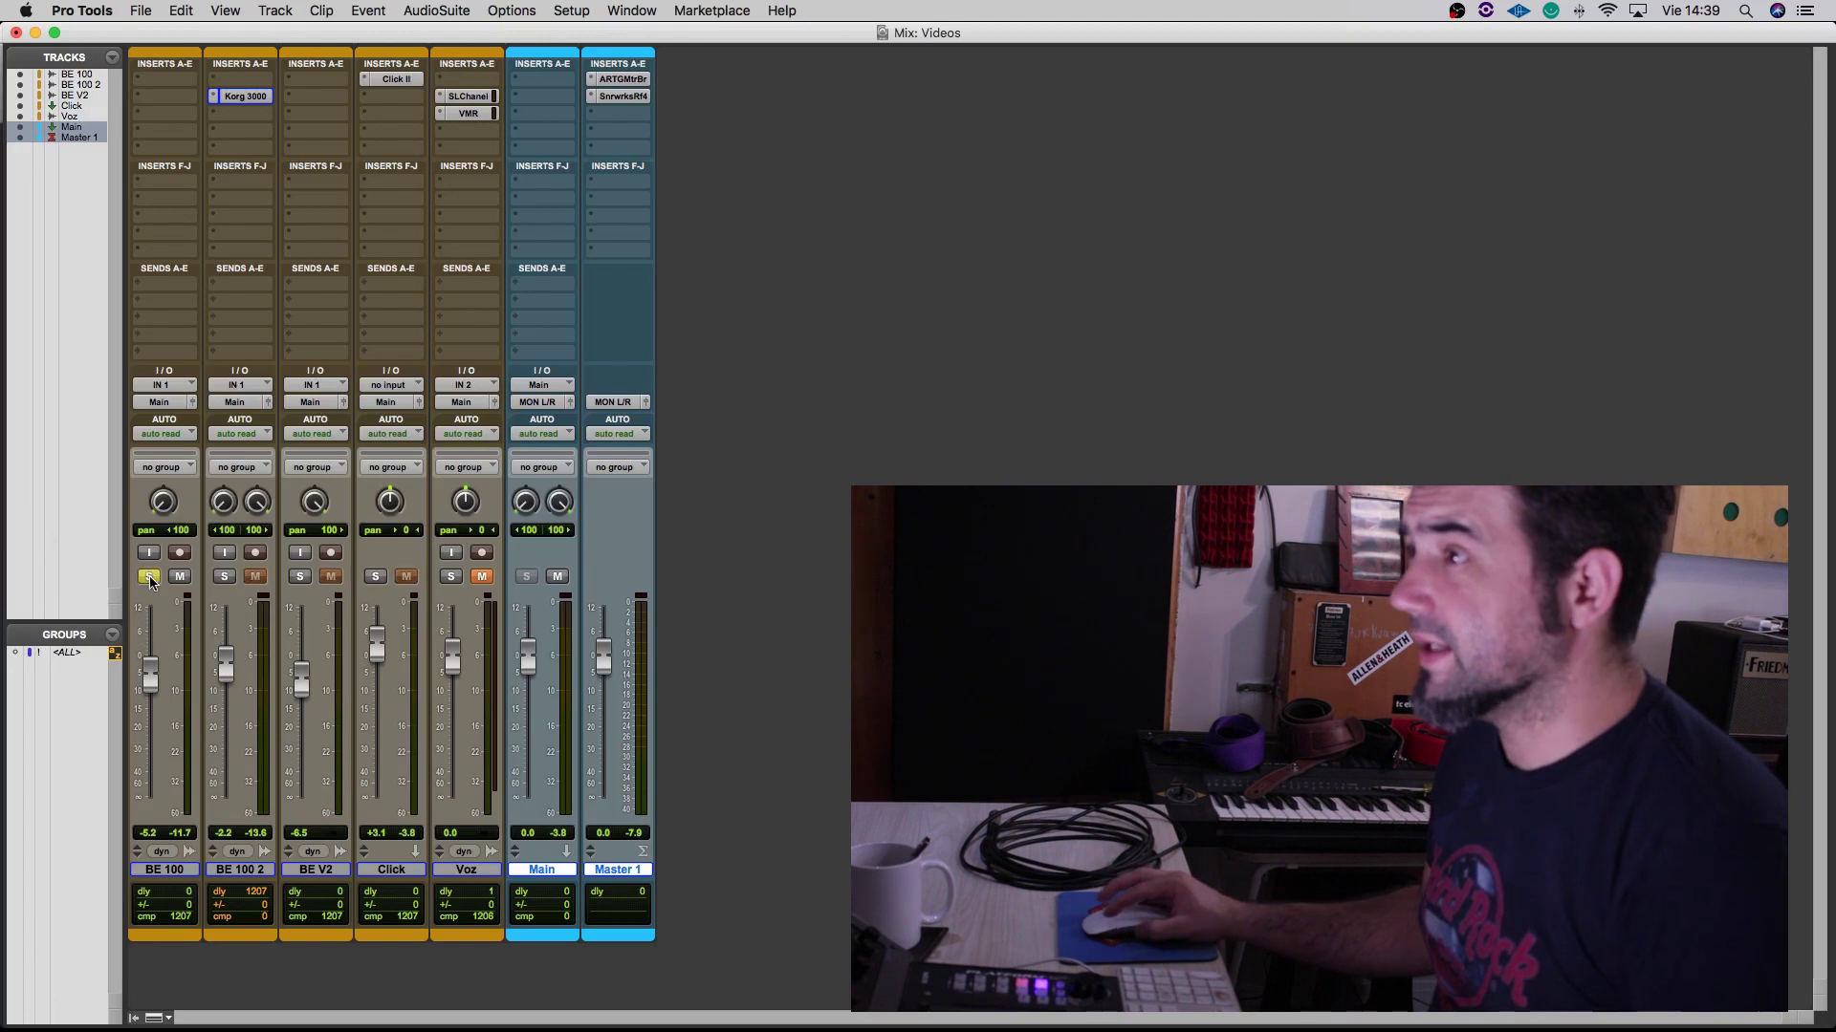
key(super+equal)
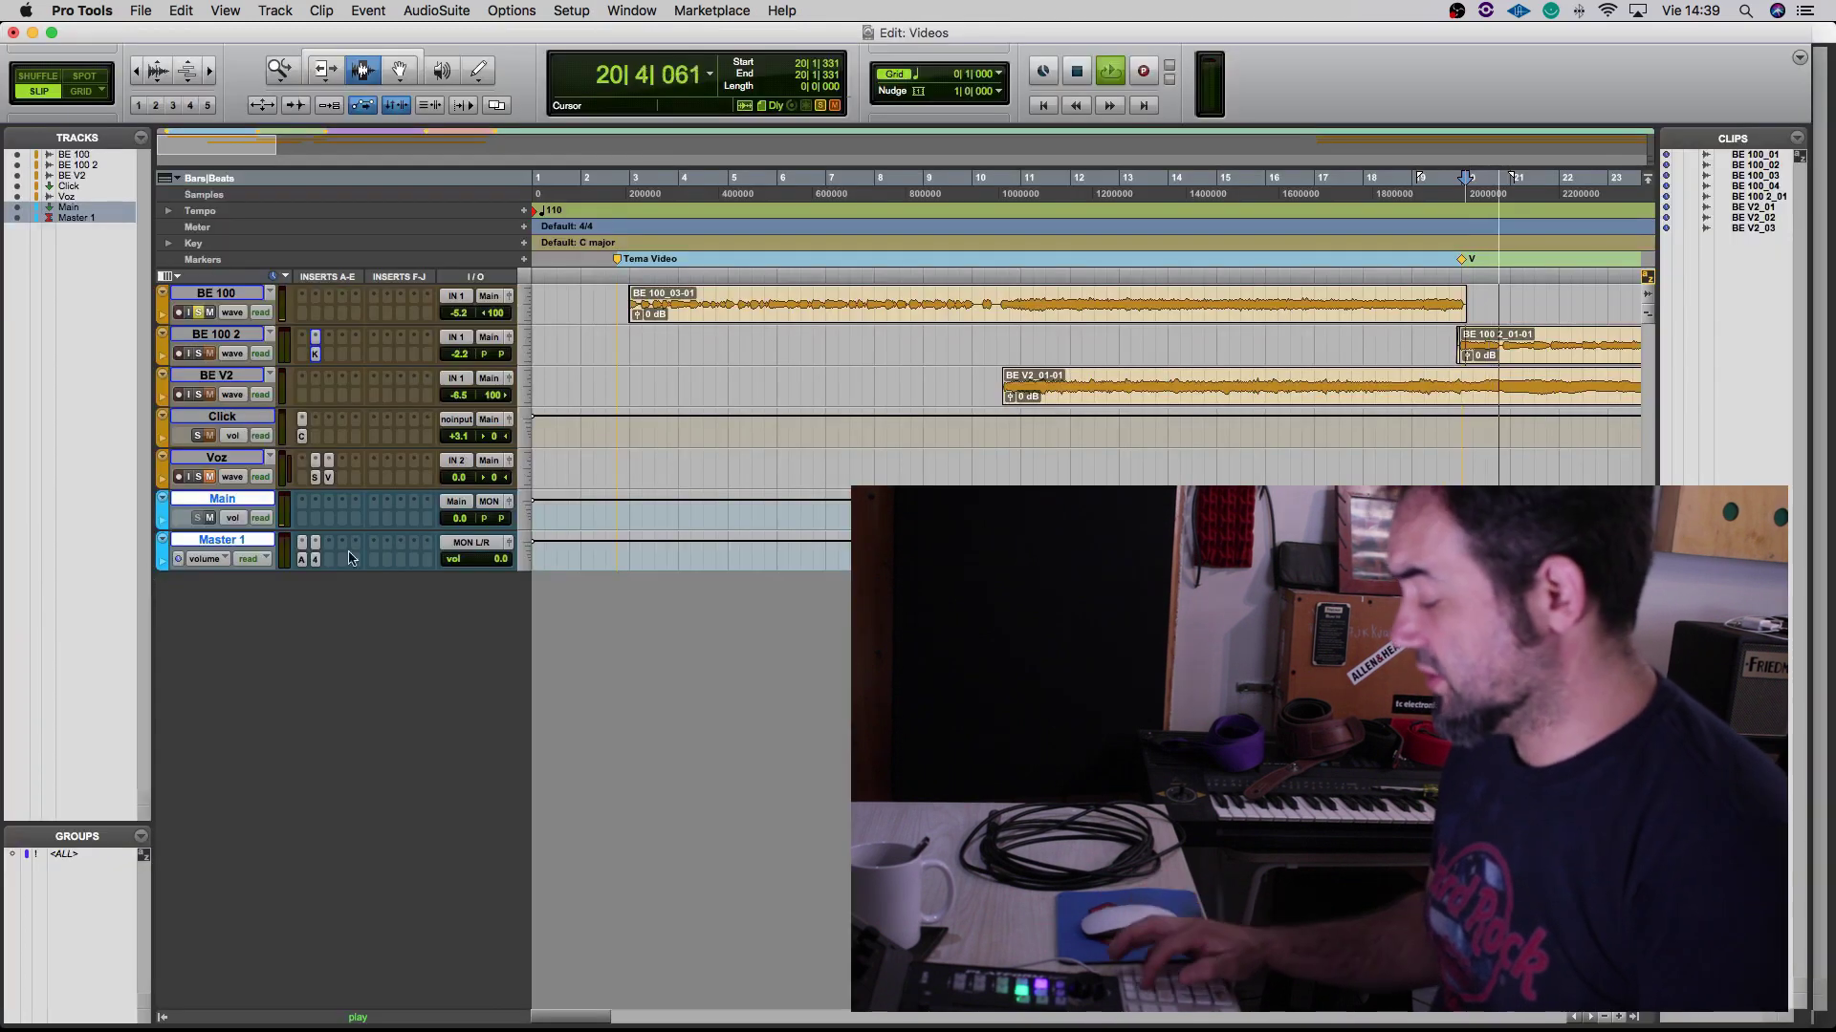
Audition the soloed BE 100 track from near the end of bar 12 and switch the solo to BE V2
click(1116, 303)
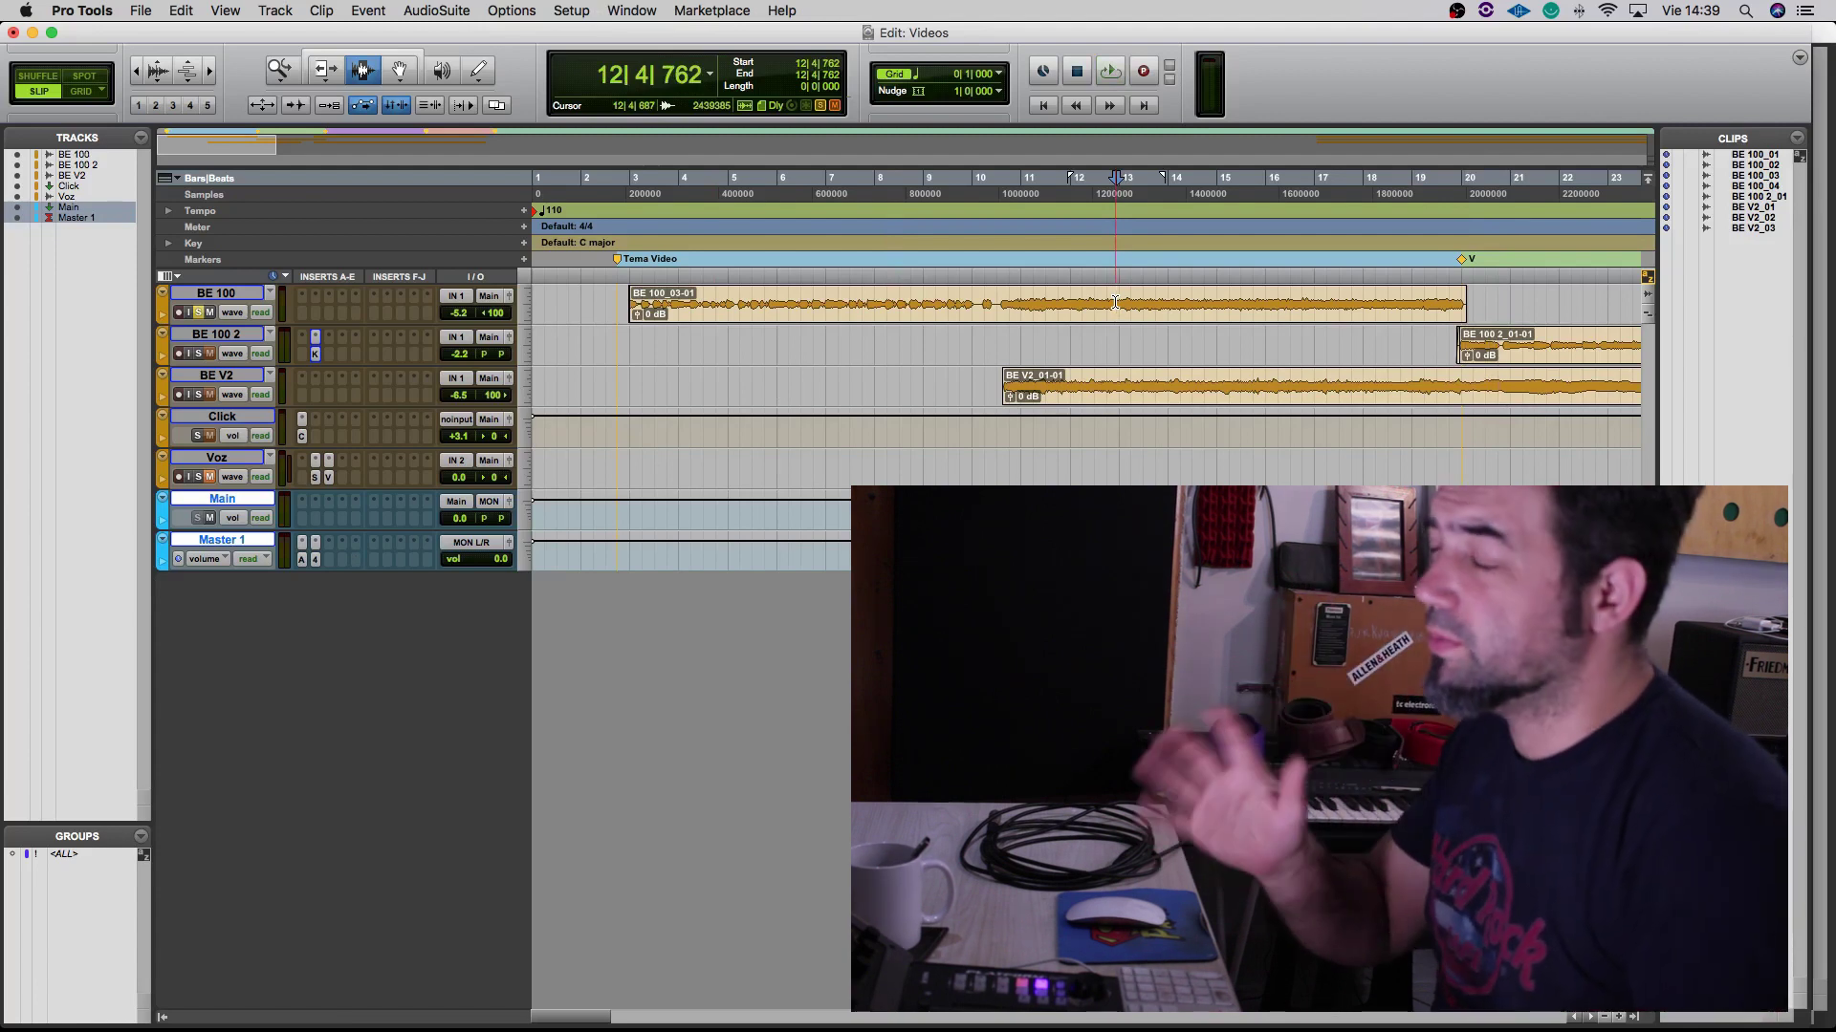
key(space)
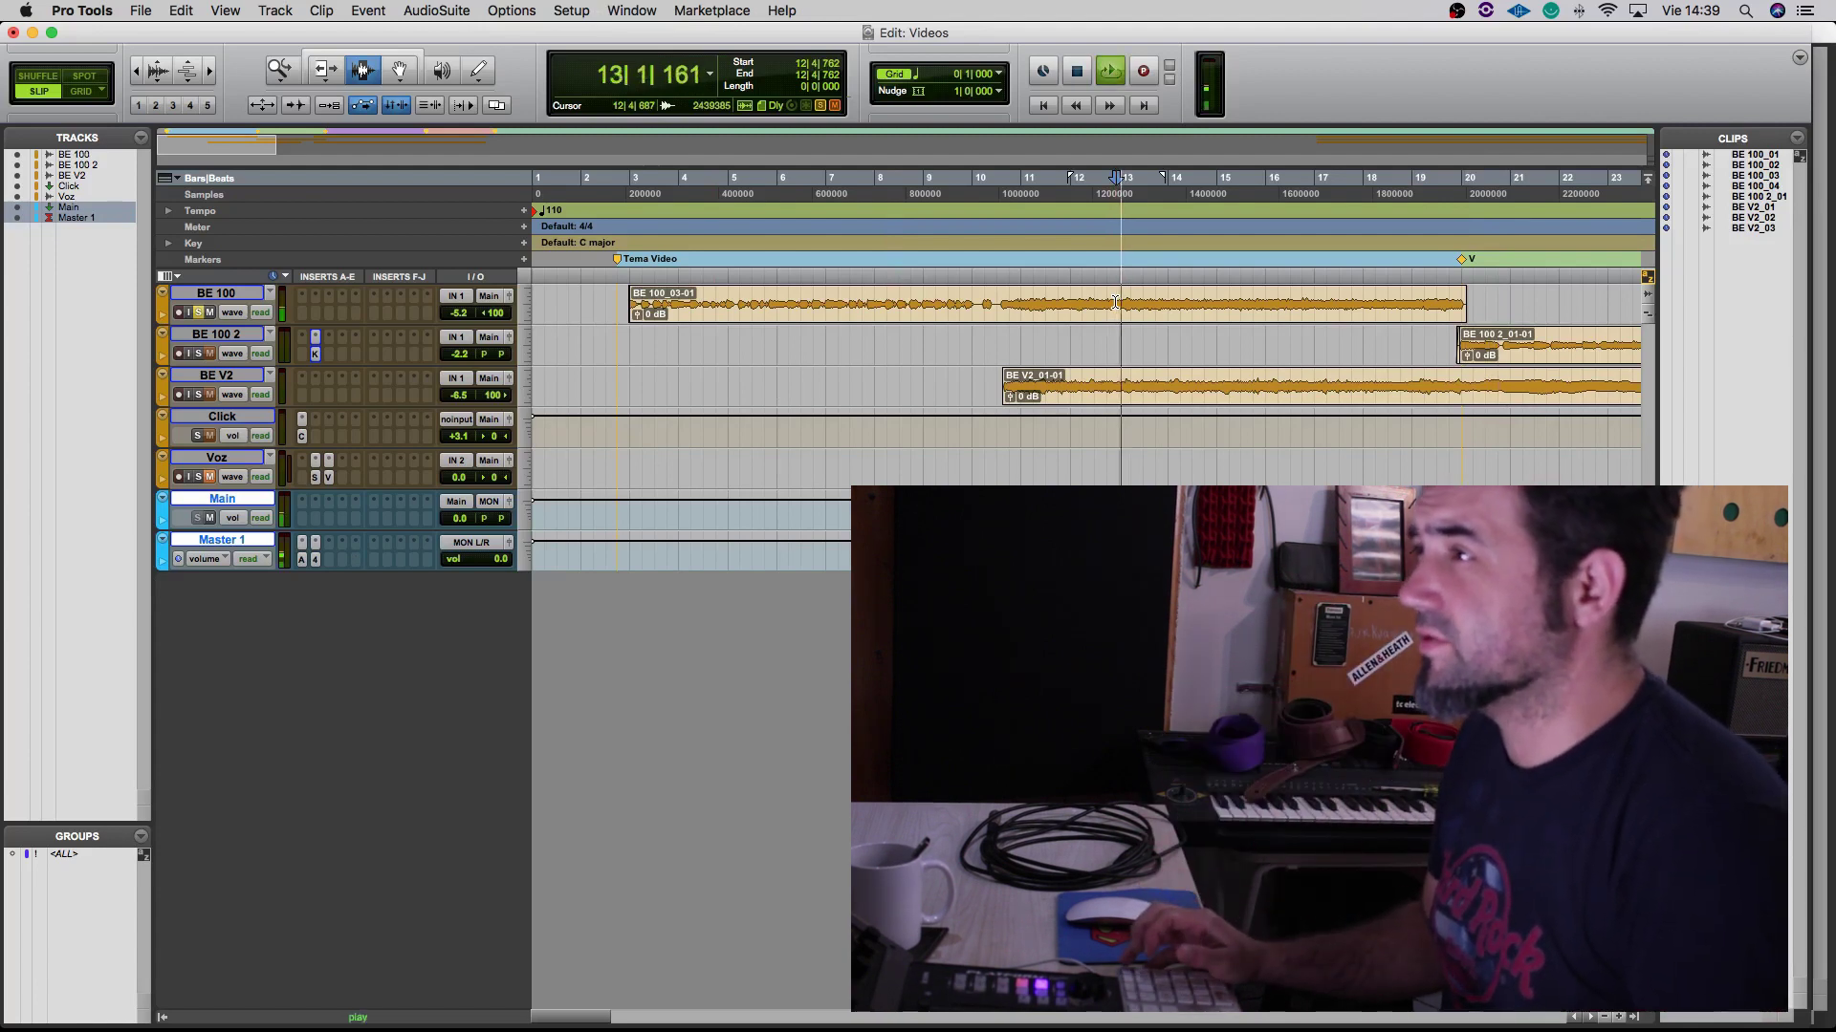
key(space)
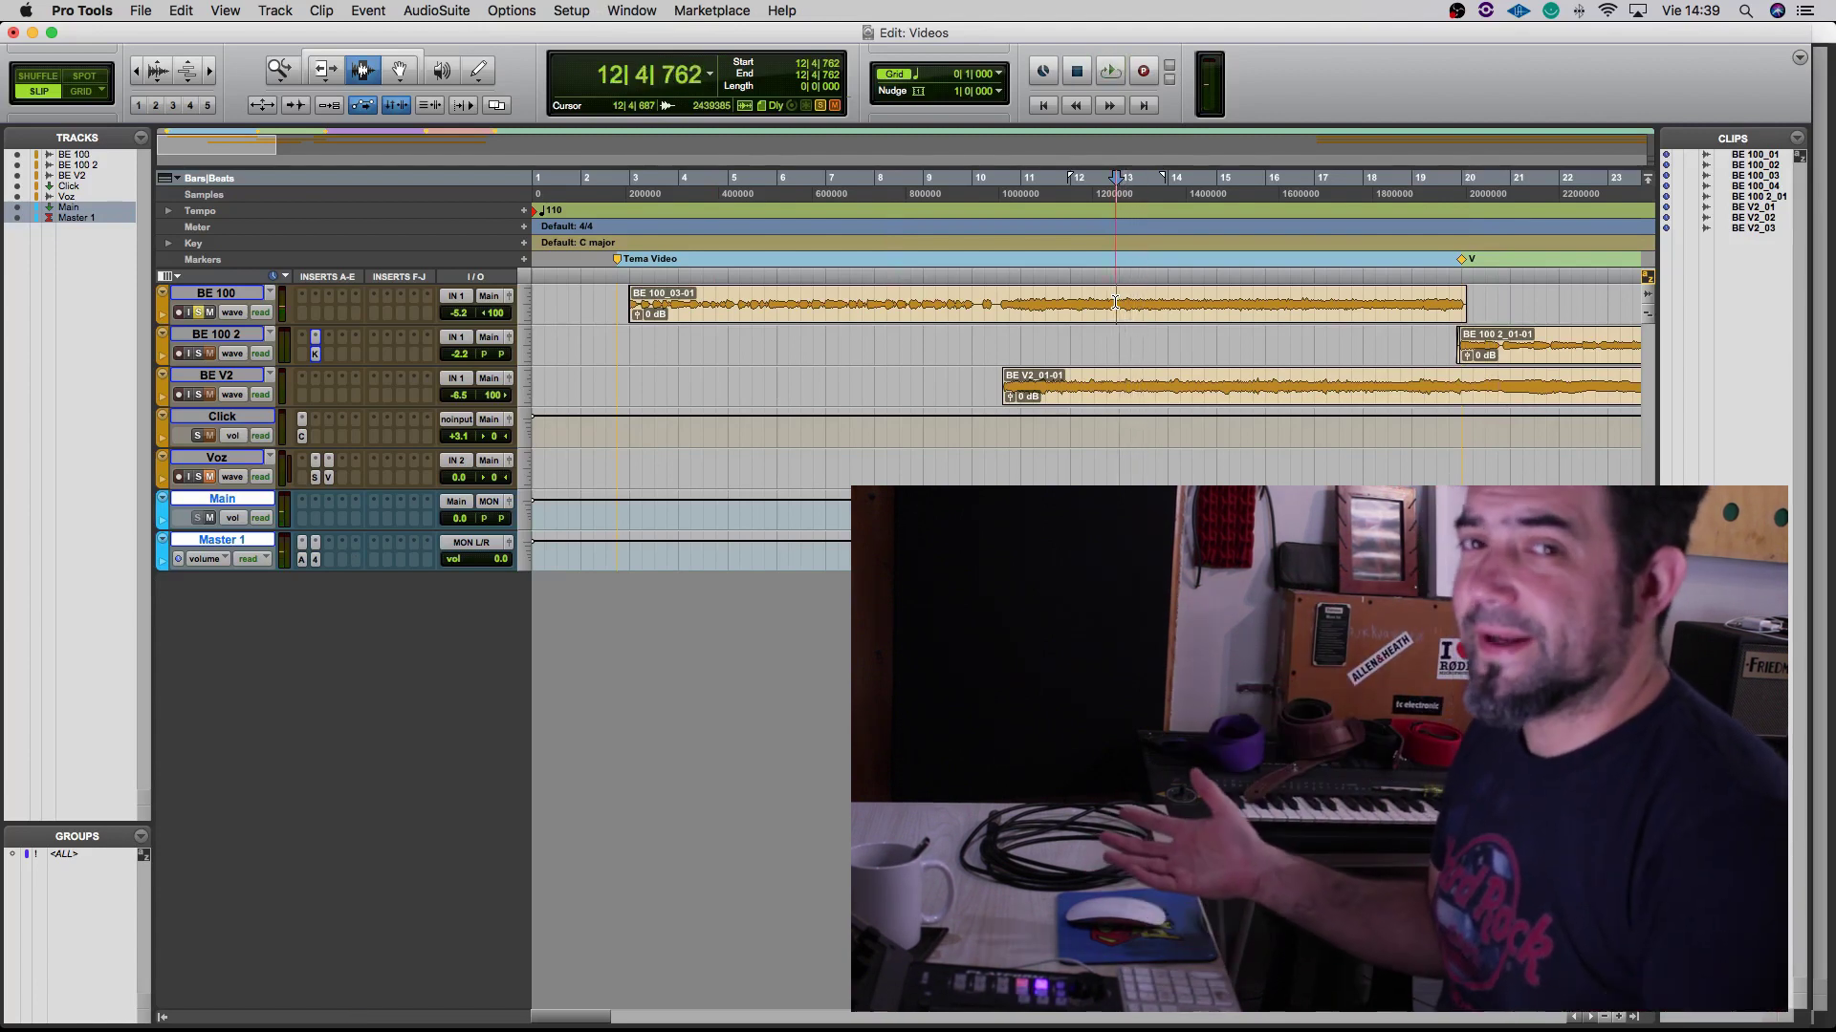
key(space)
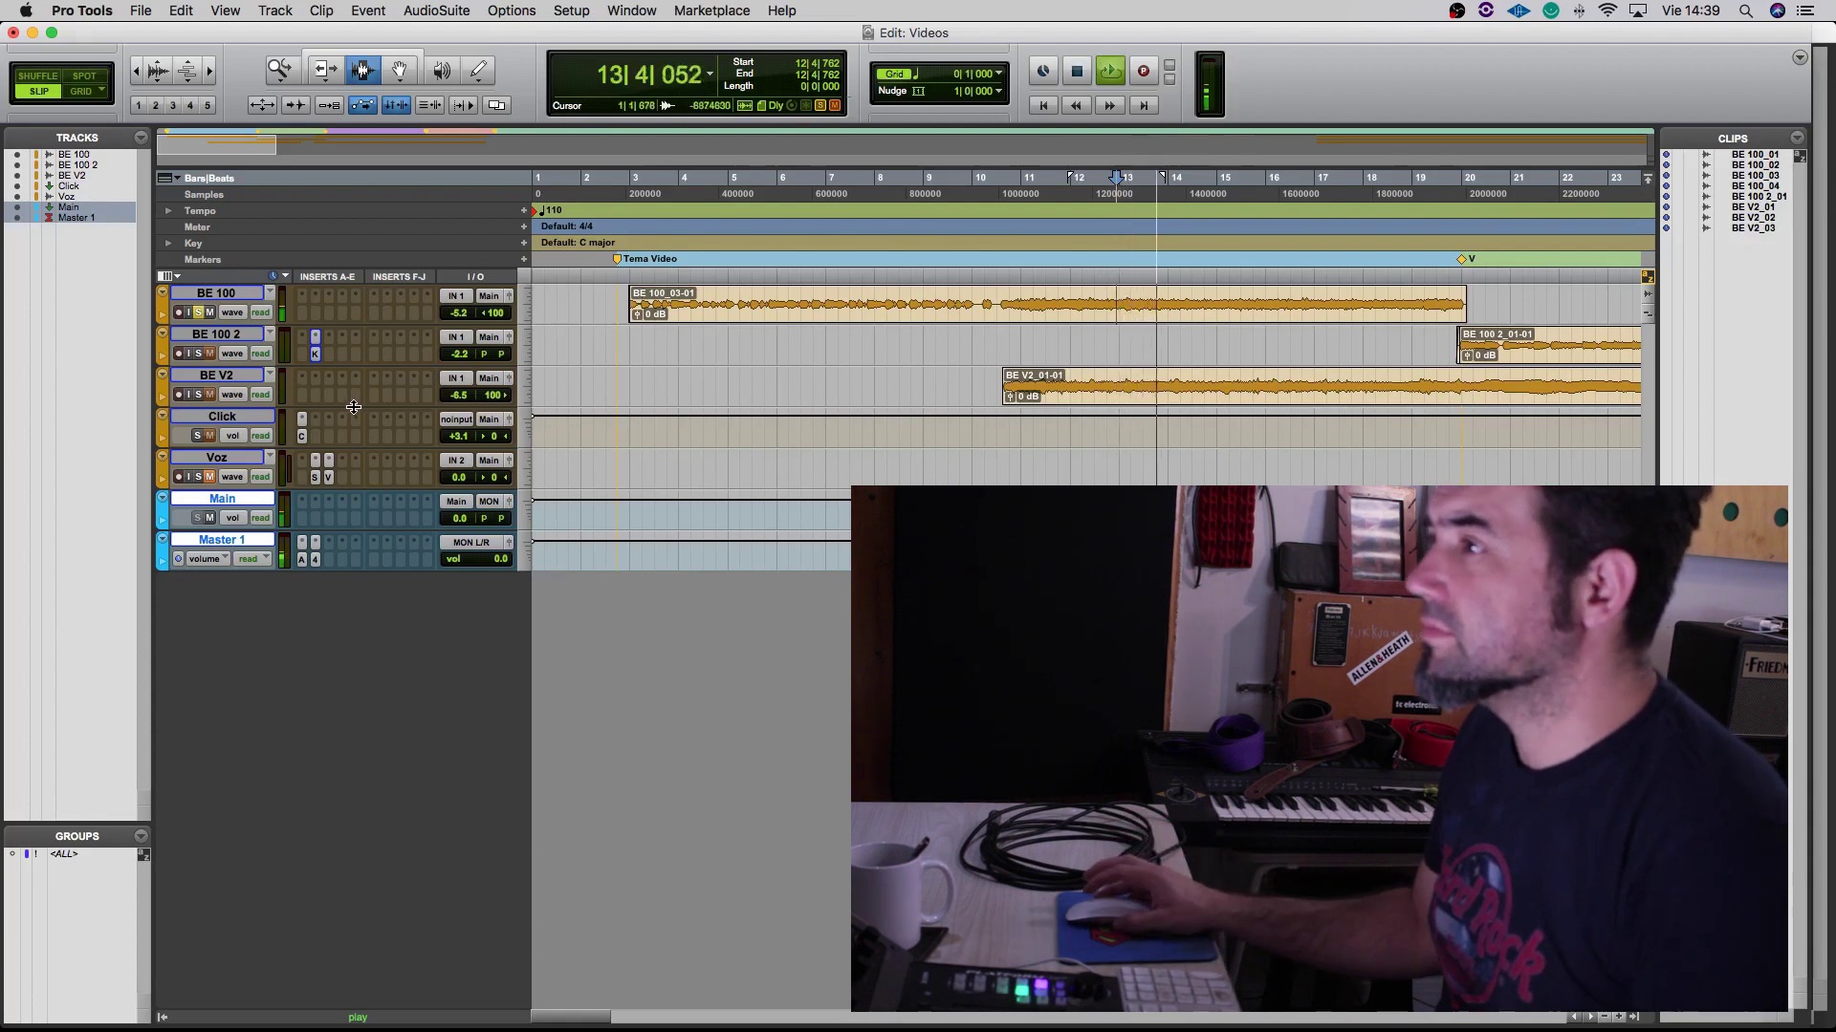
key(space)
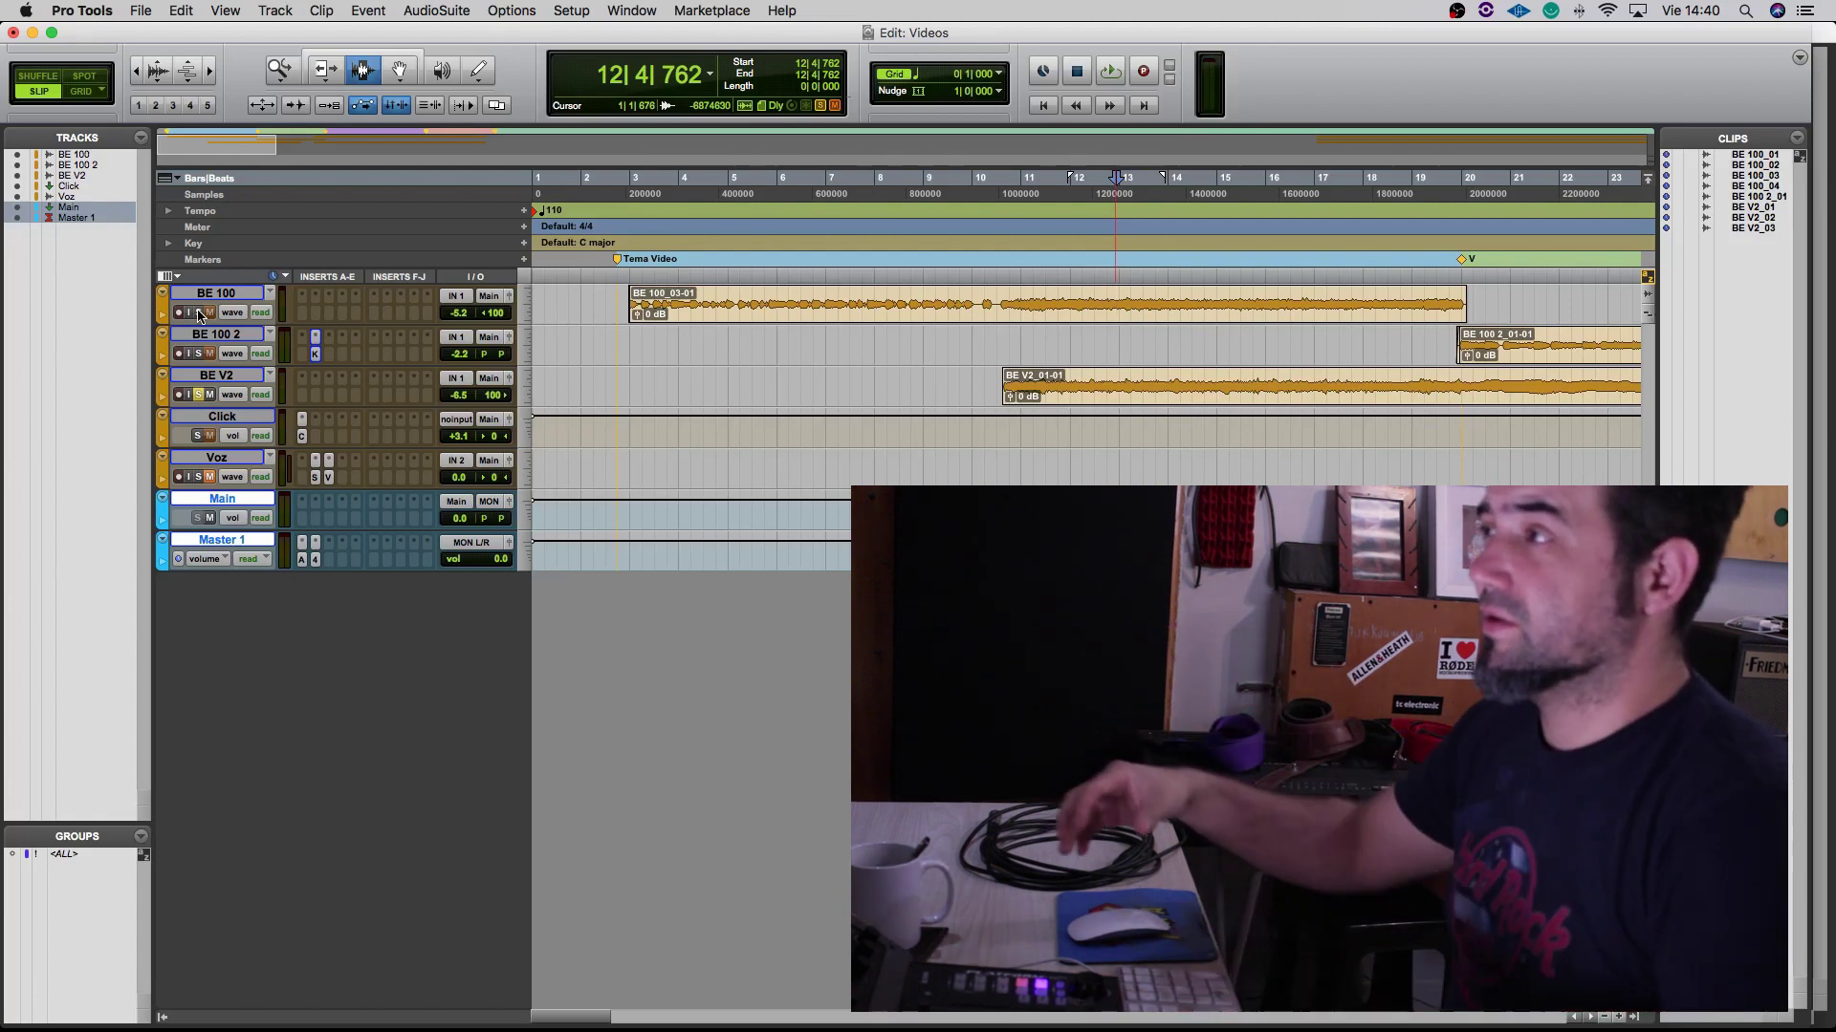
Listen to BE V2 alone and together with BE 100 soloed from the same spot, and clear the solos
key(space)
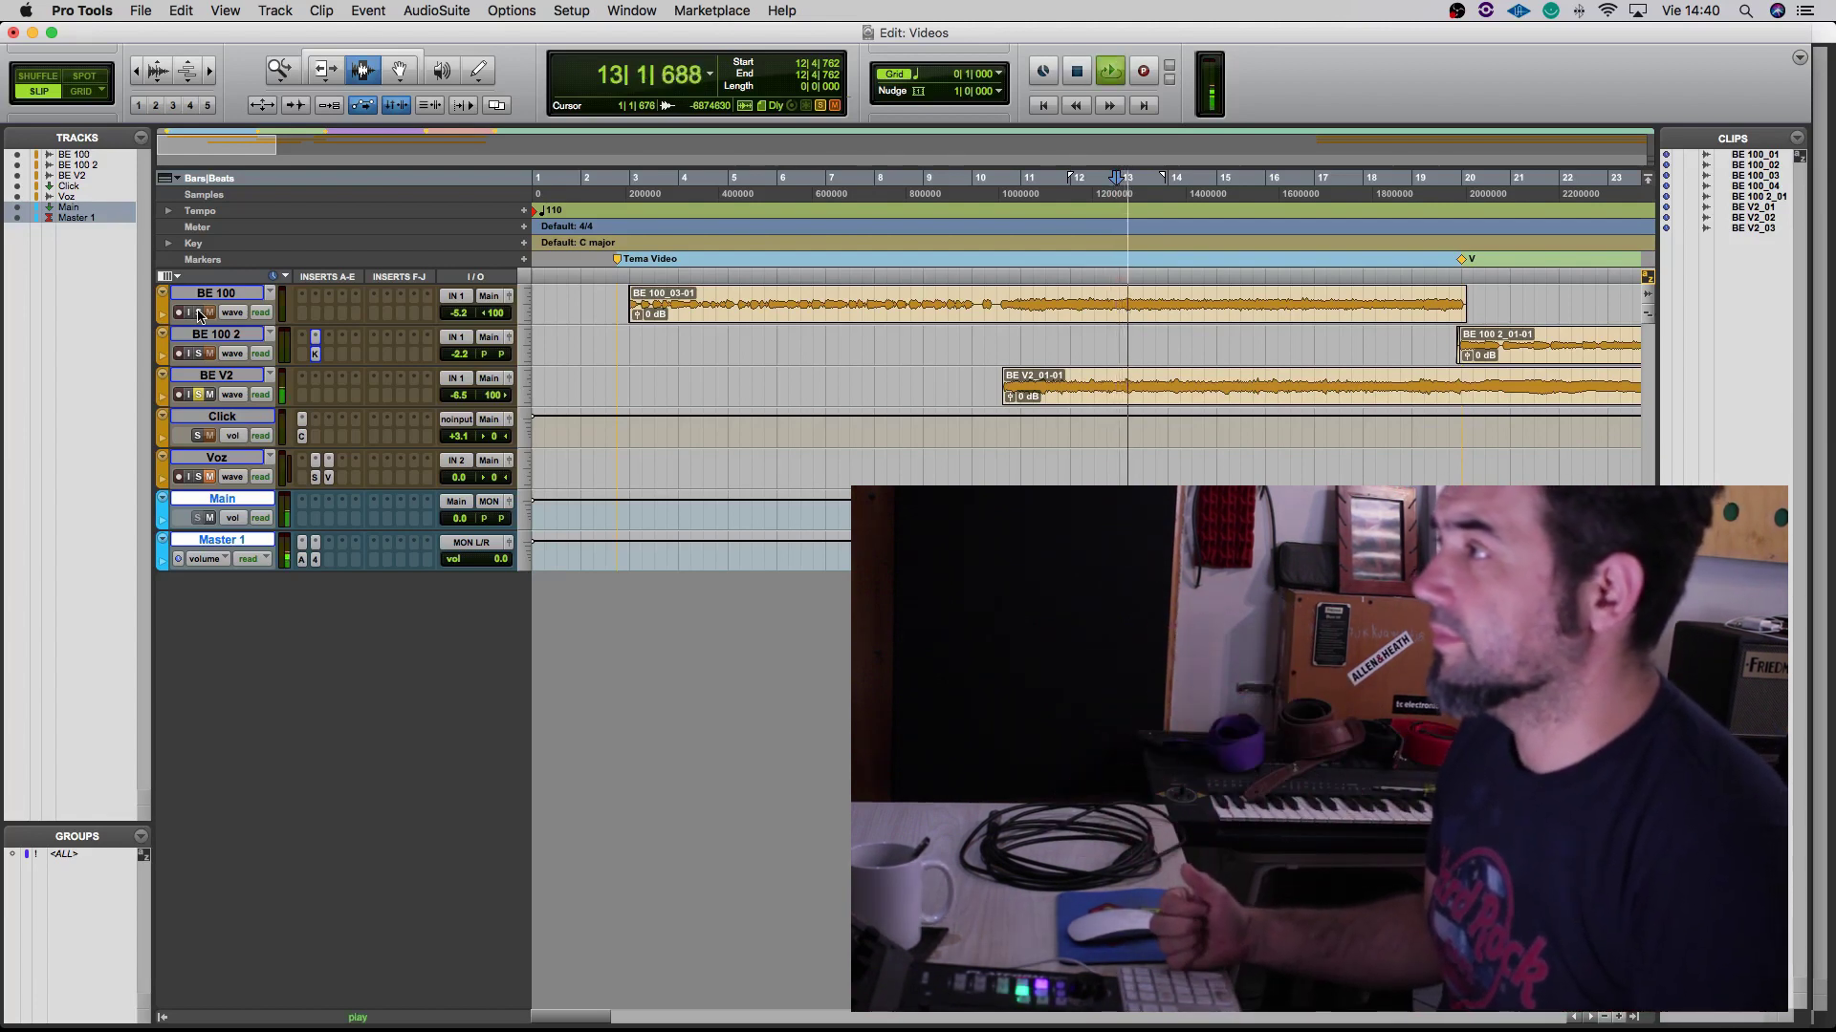
key(space)
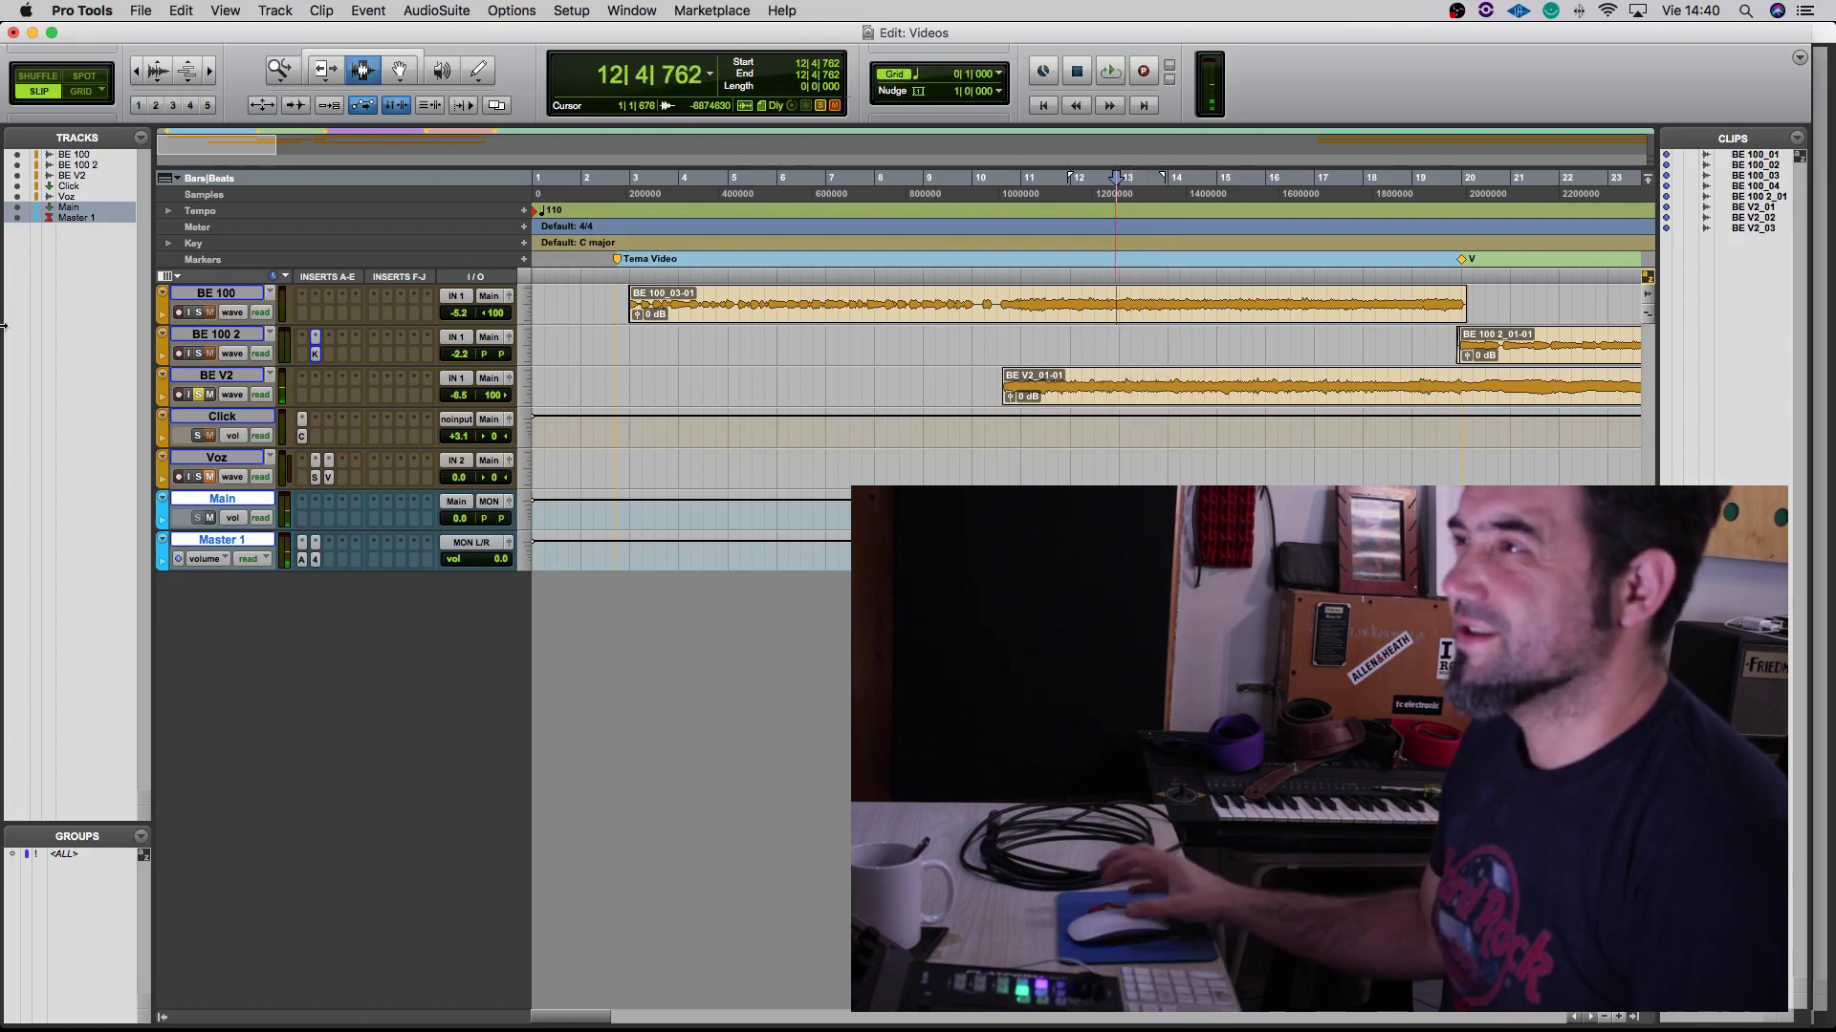
click(198, 312)
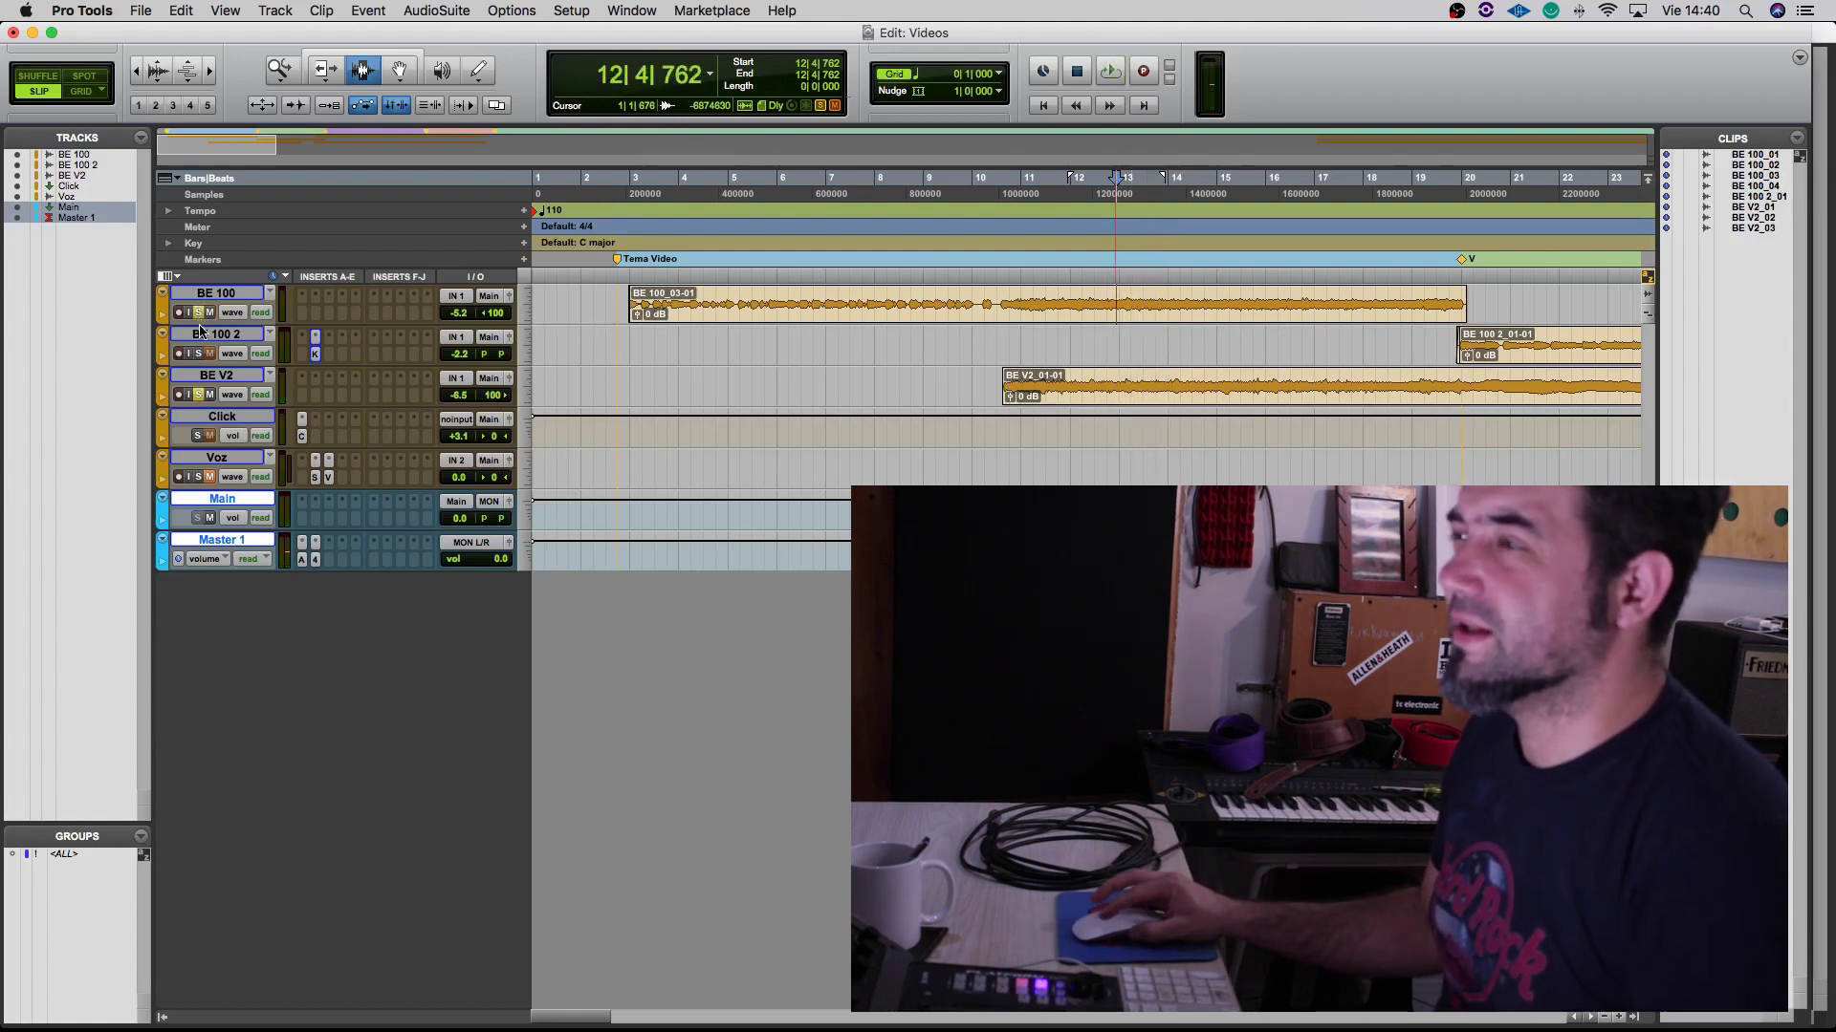
key(space)
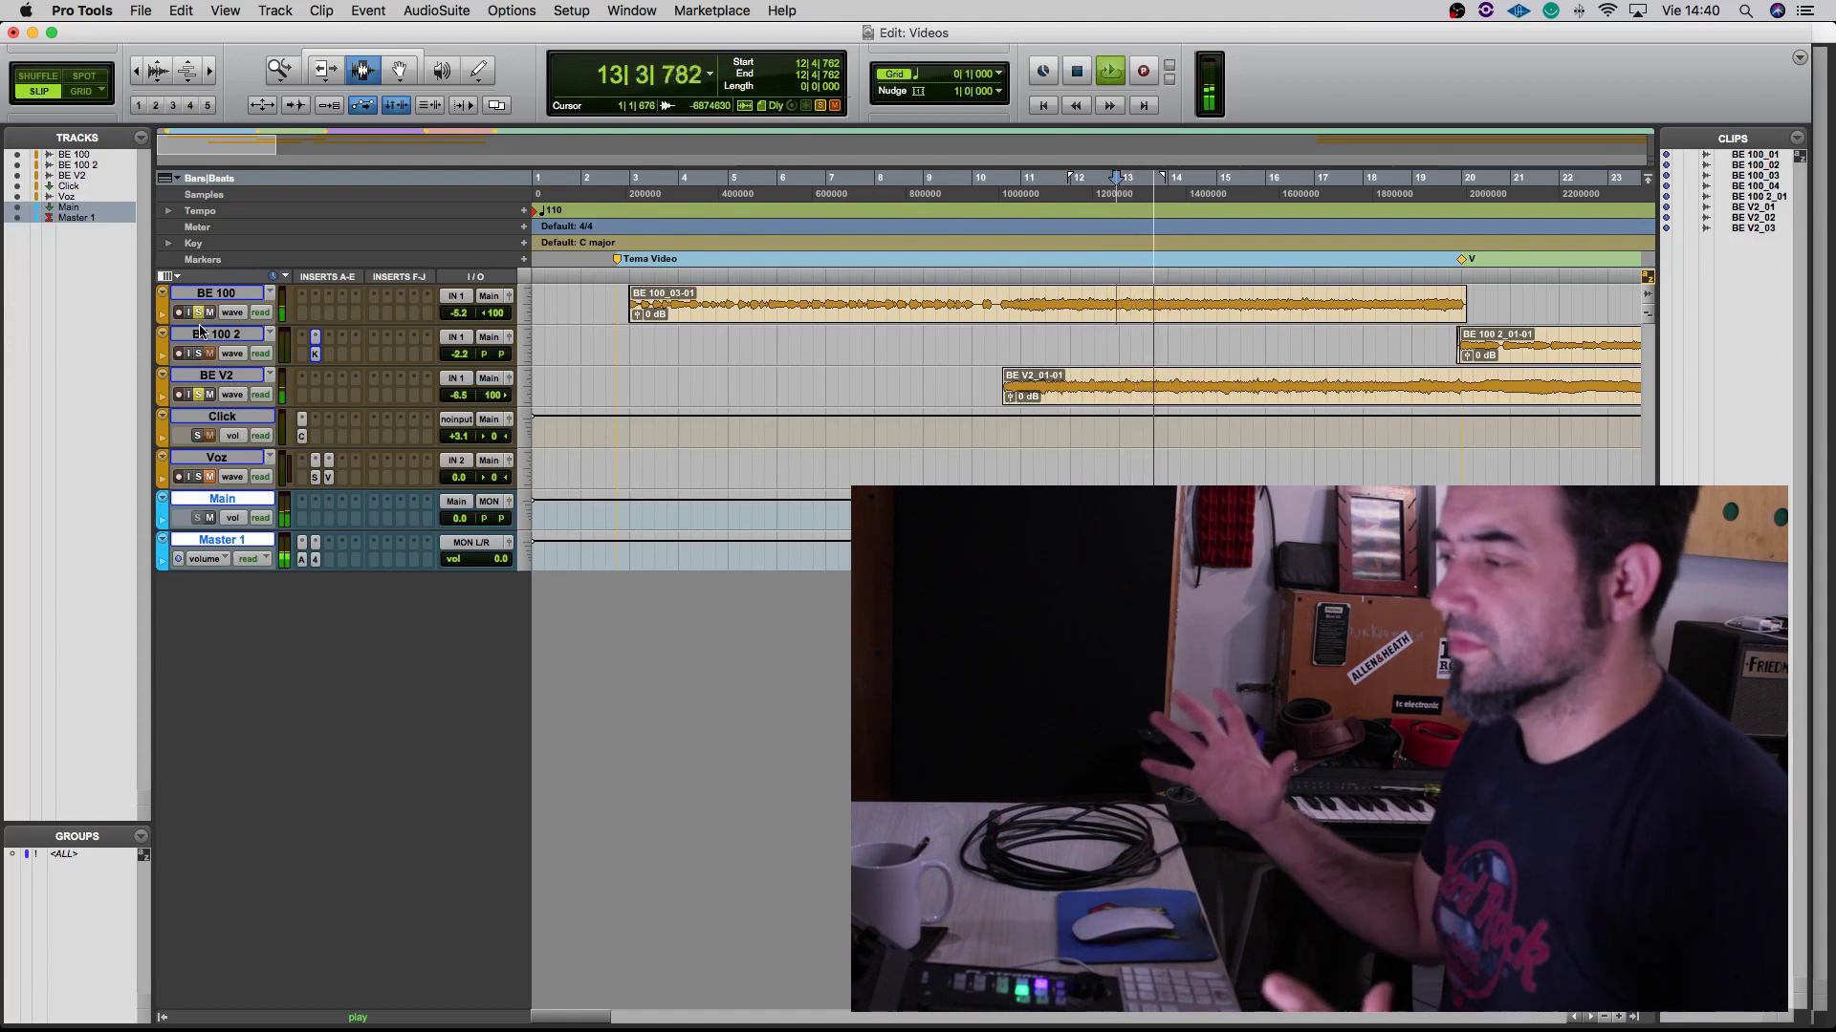
key(space)
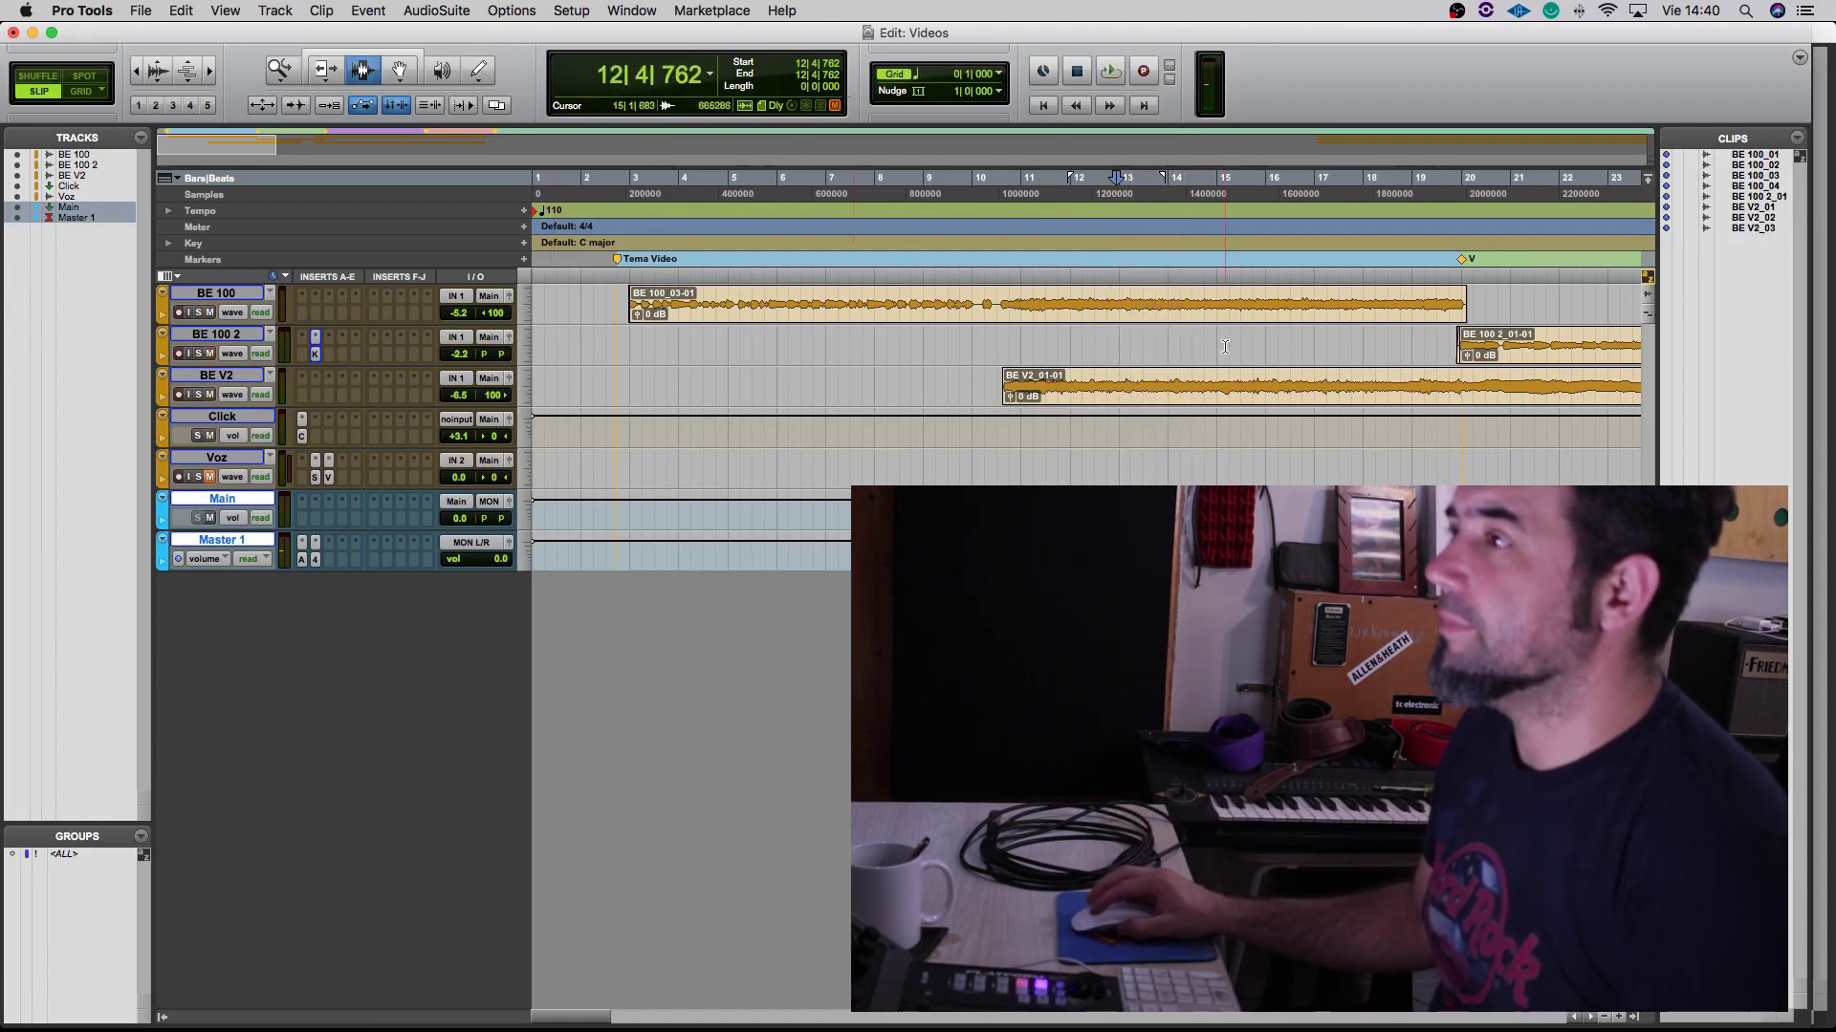
Place the edit cursor at the start of the BE 100 2 clip near the V marker and open that track's Korg SDD-3000 insert
click(1434, 346)
scroll(1339, 348, right, 5)
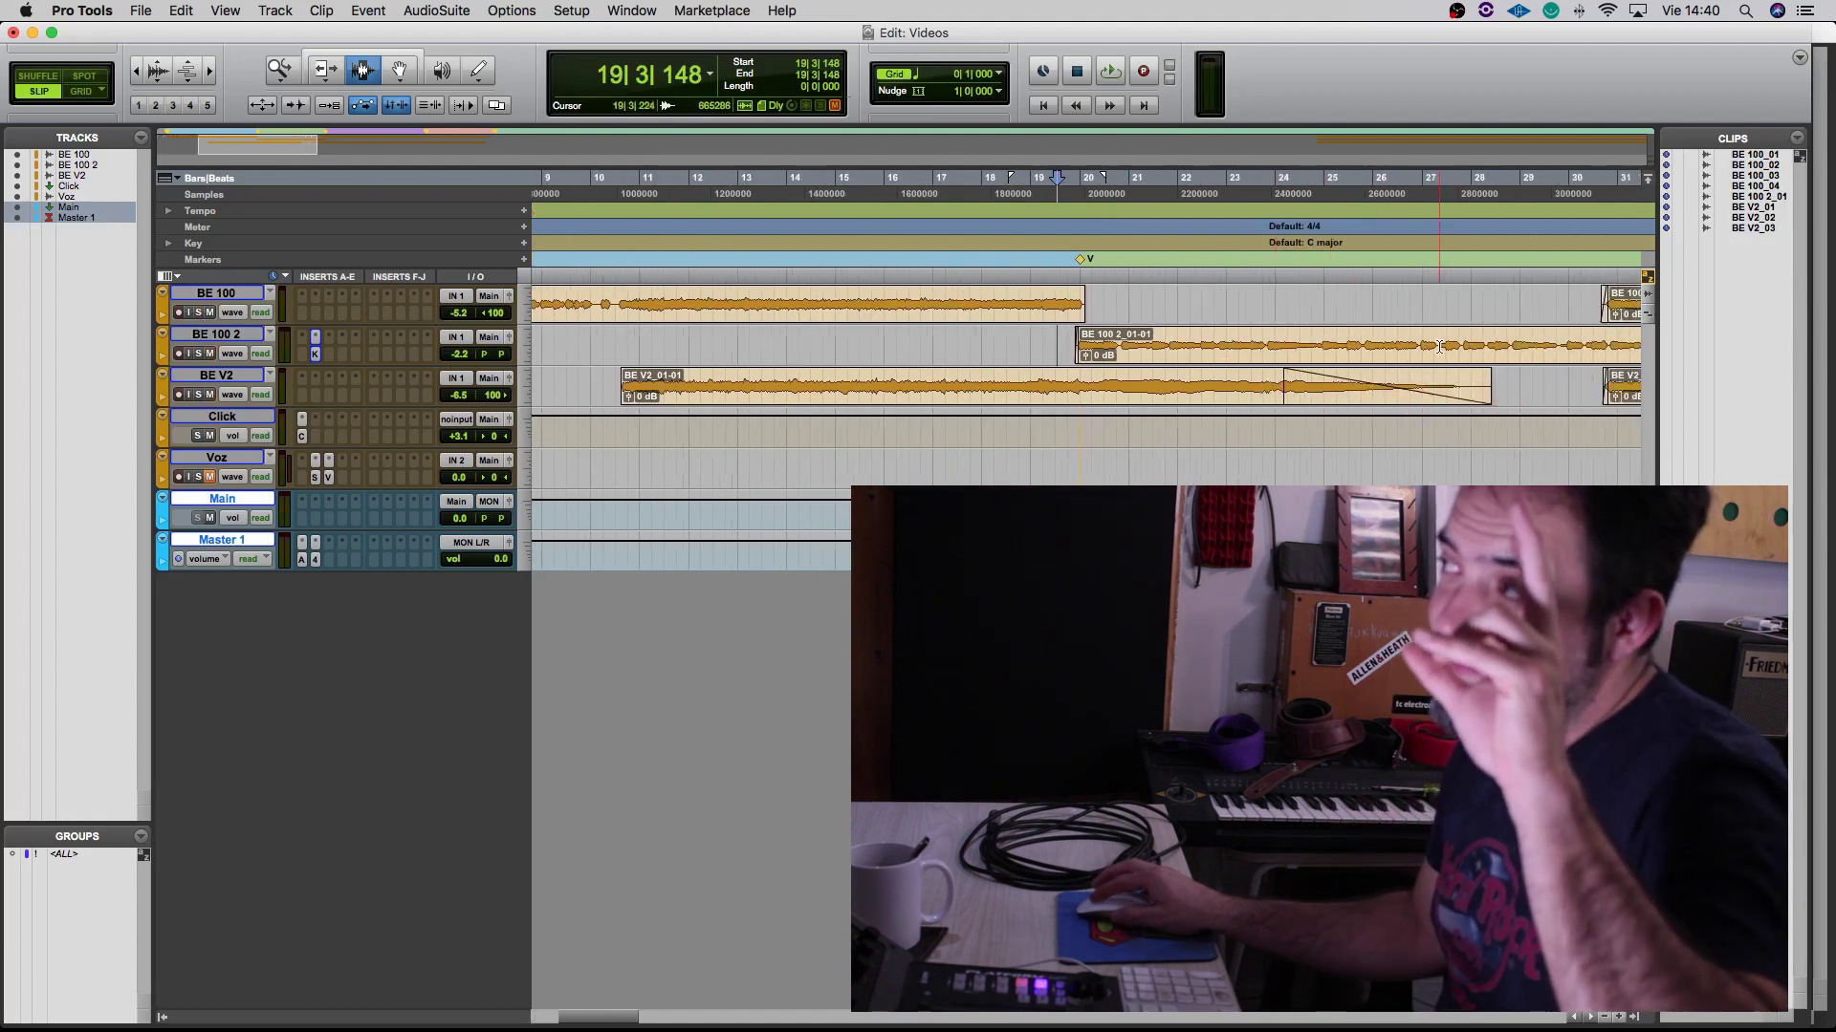
click(1169, 346)
scroll(1169, 352, right, 5)
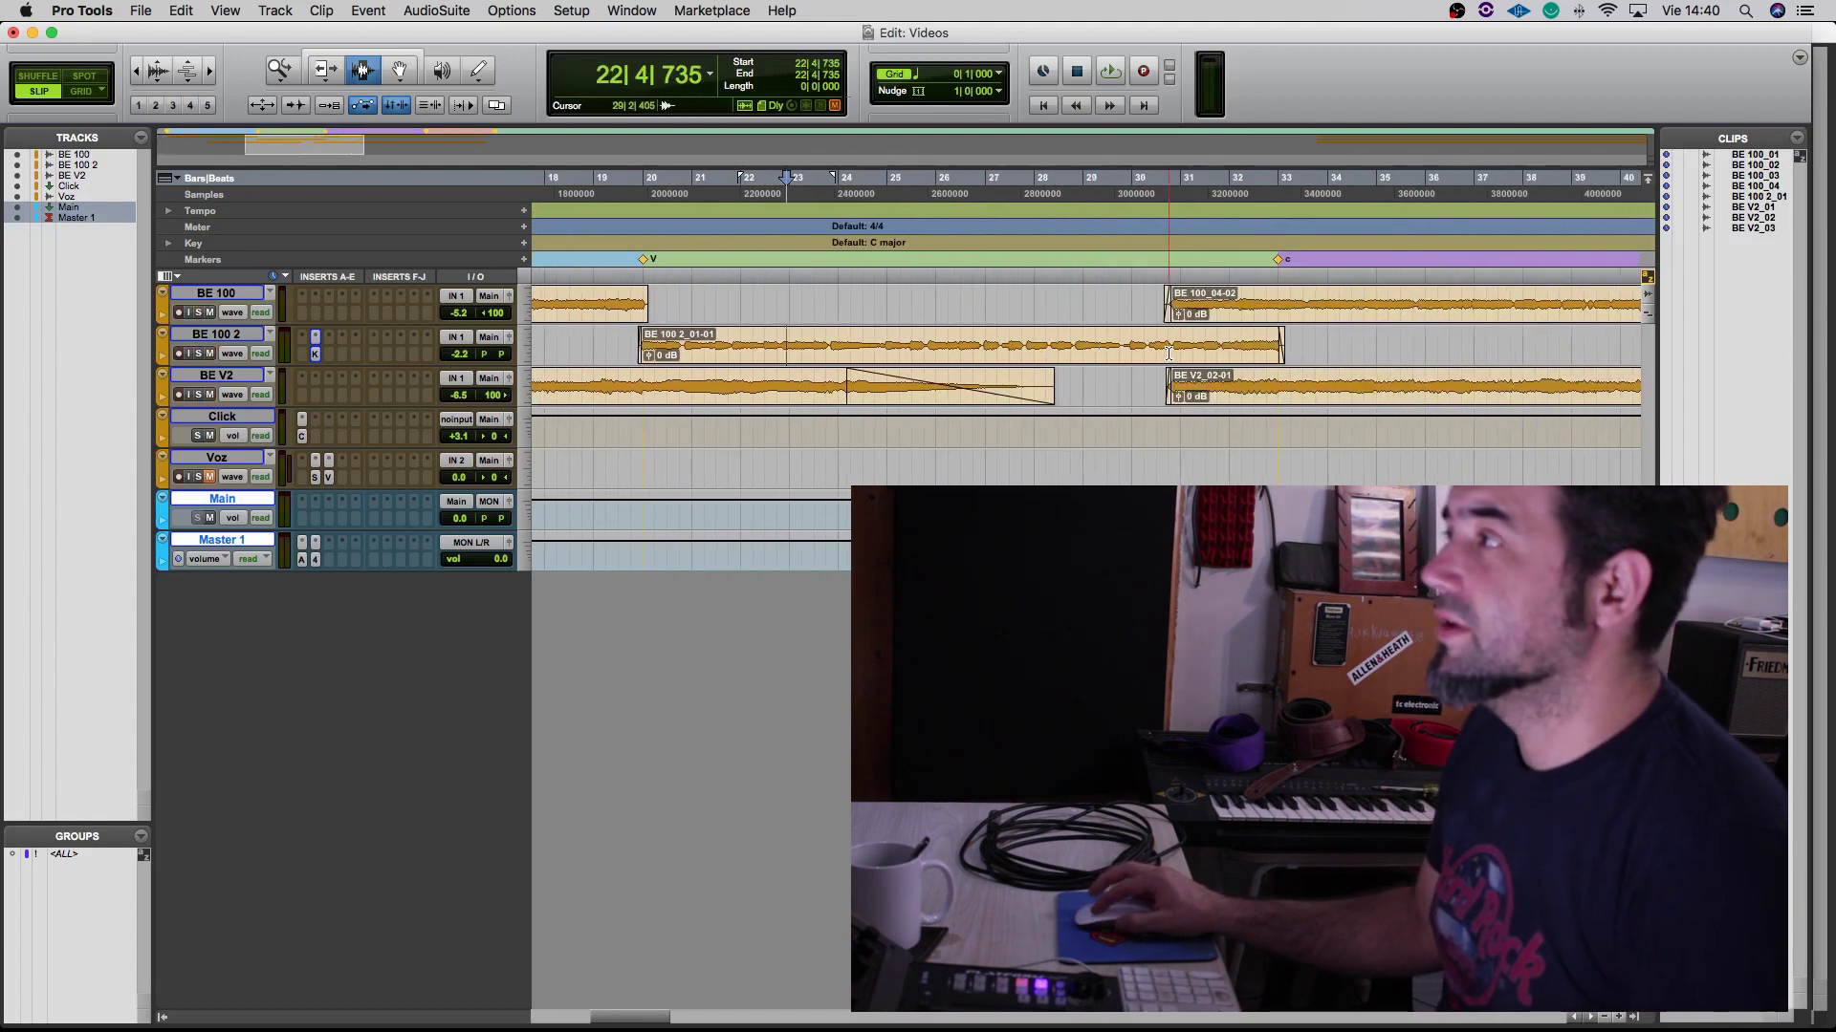
click(639, 346)
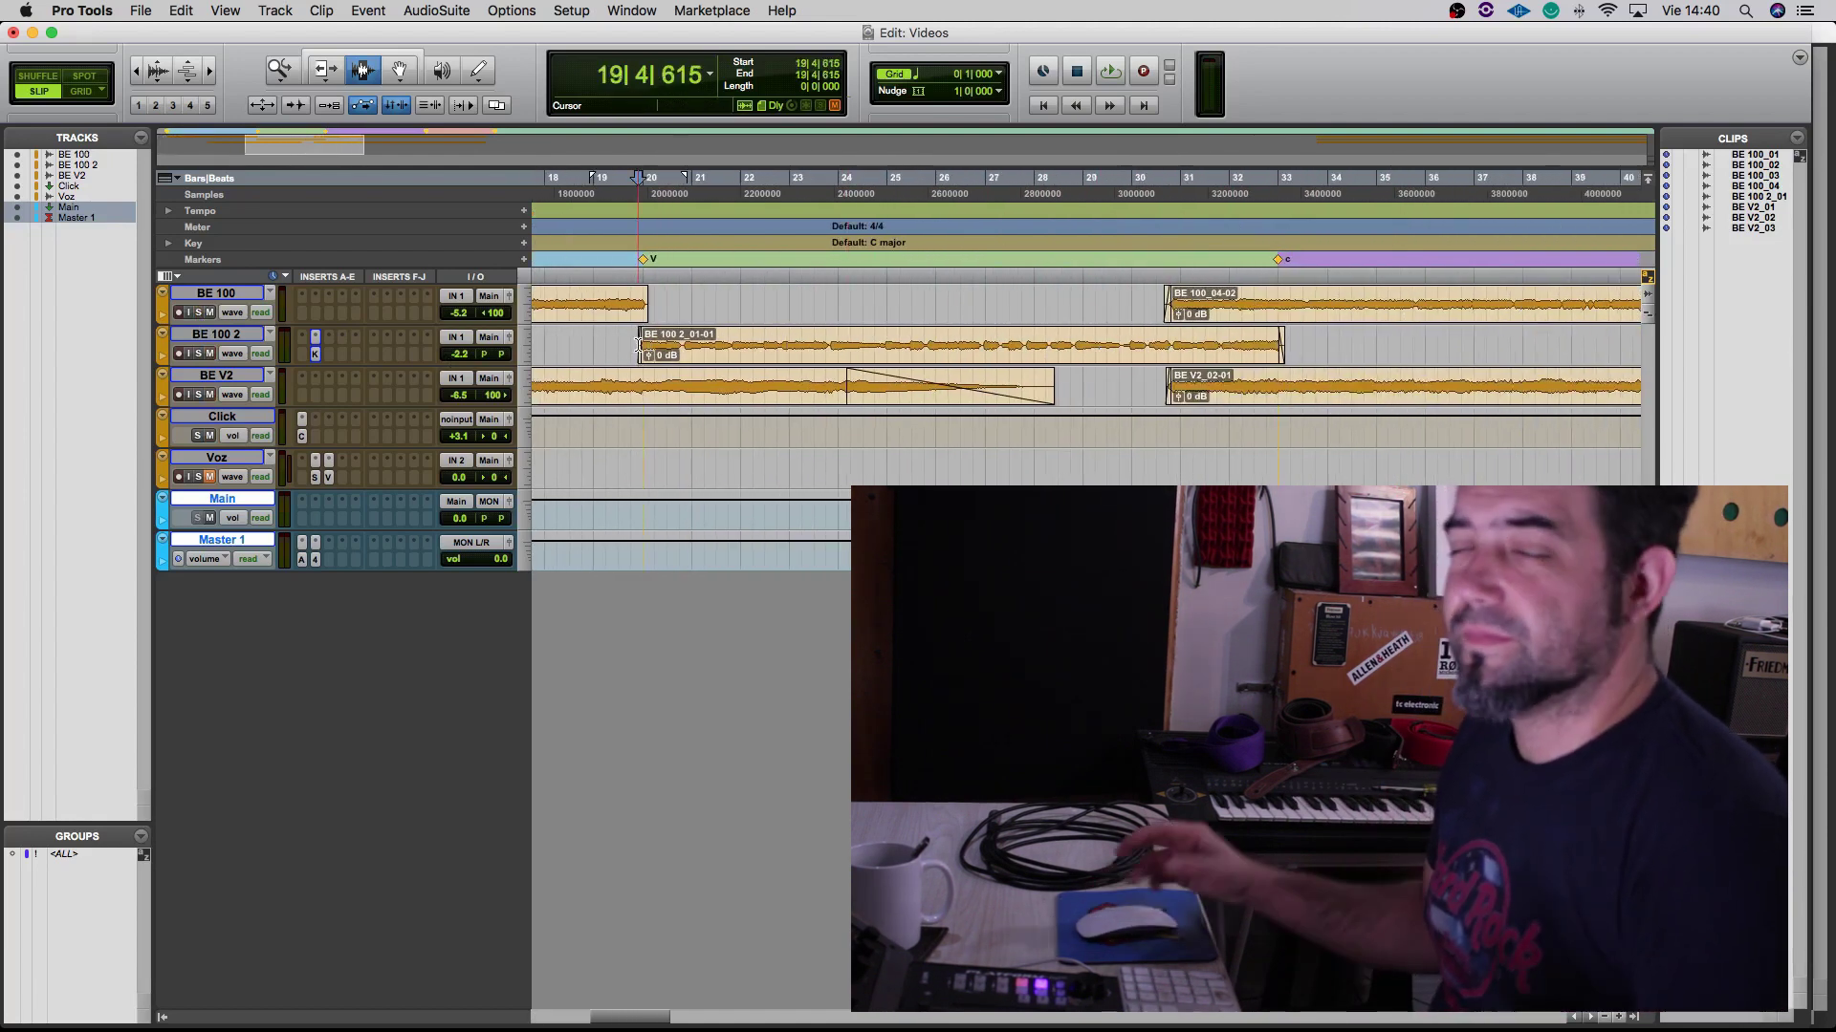
click(316, 356)
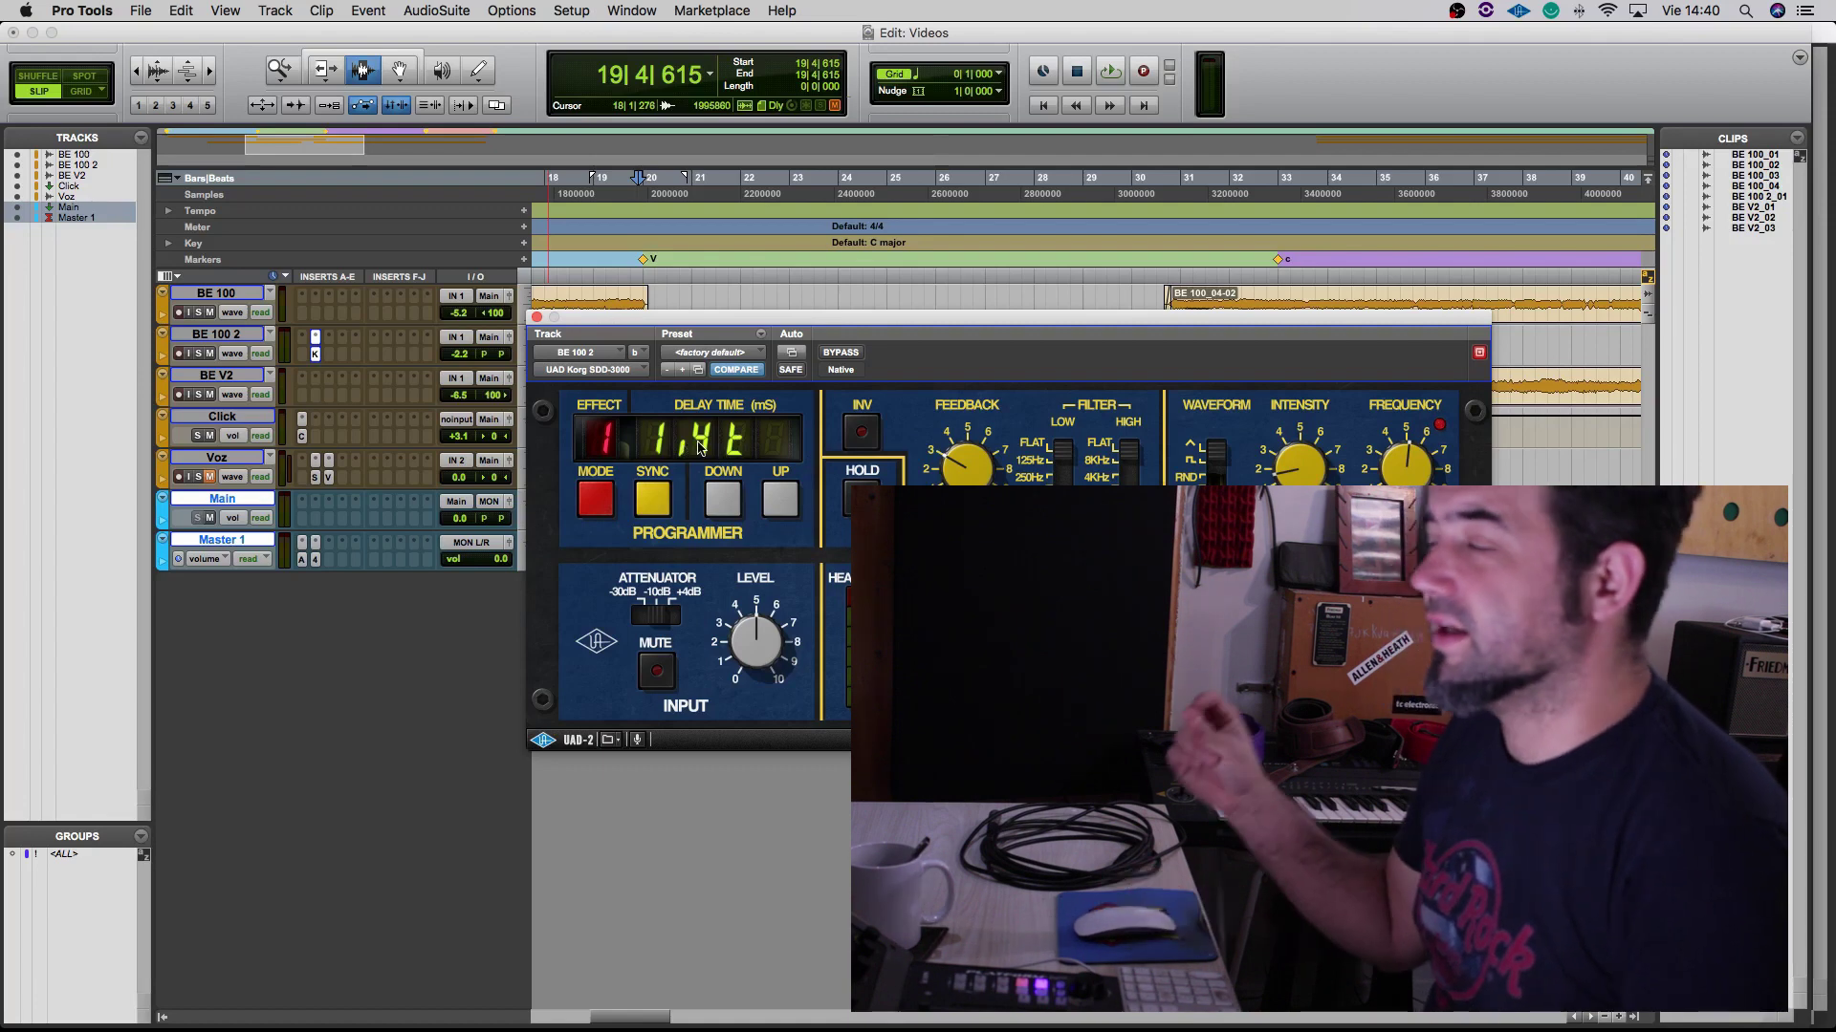
While auditioning the passage, set the Korg delay on BE 100 2 to effect 2 with a synced delay time of 1/4
key(space)
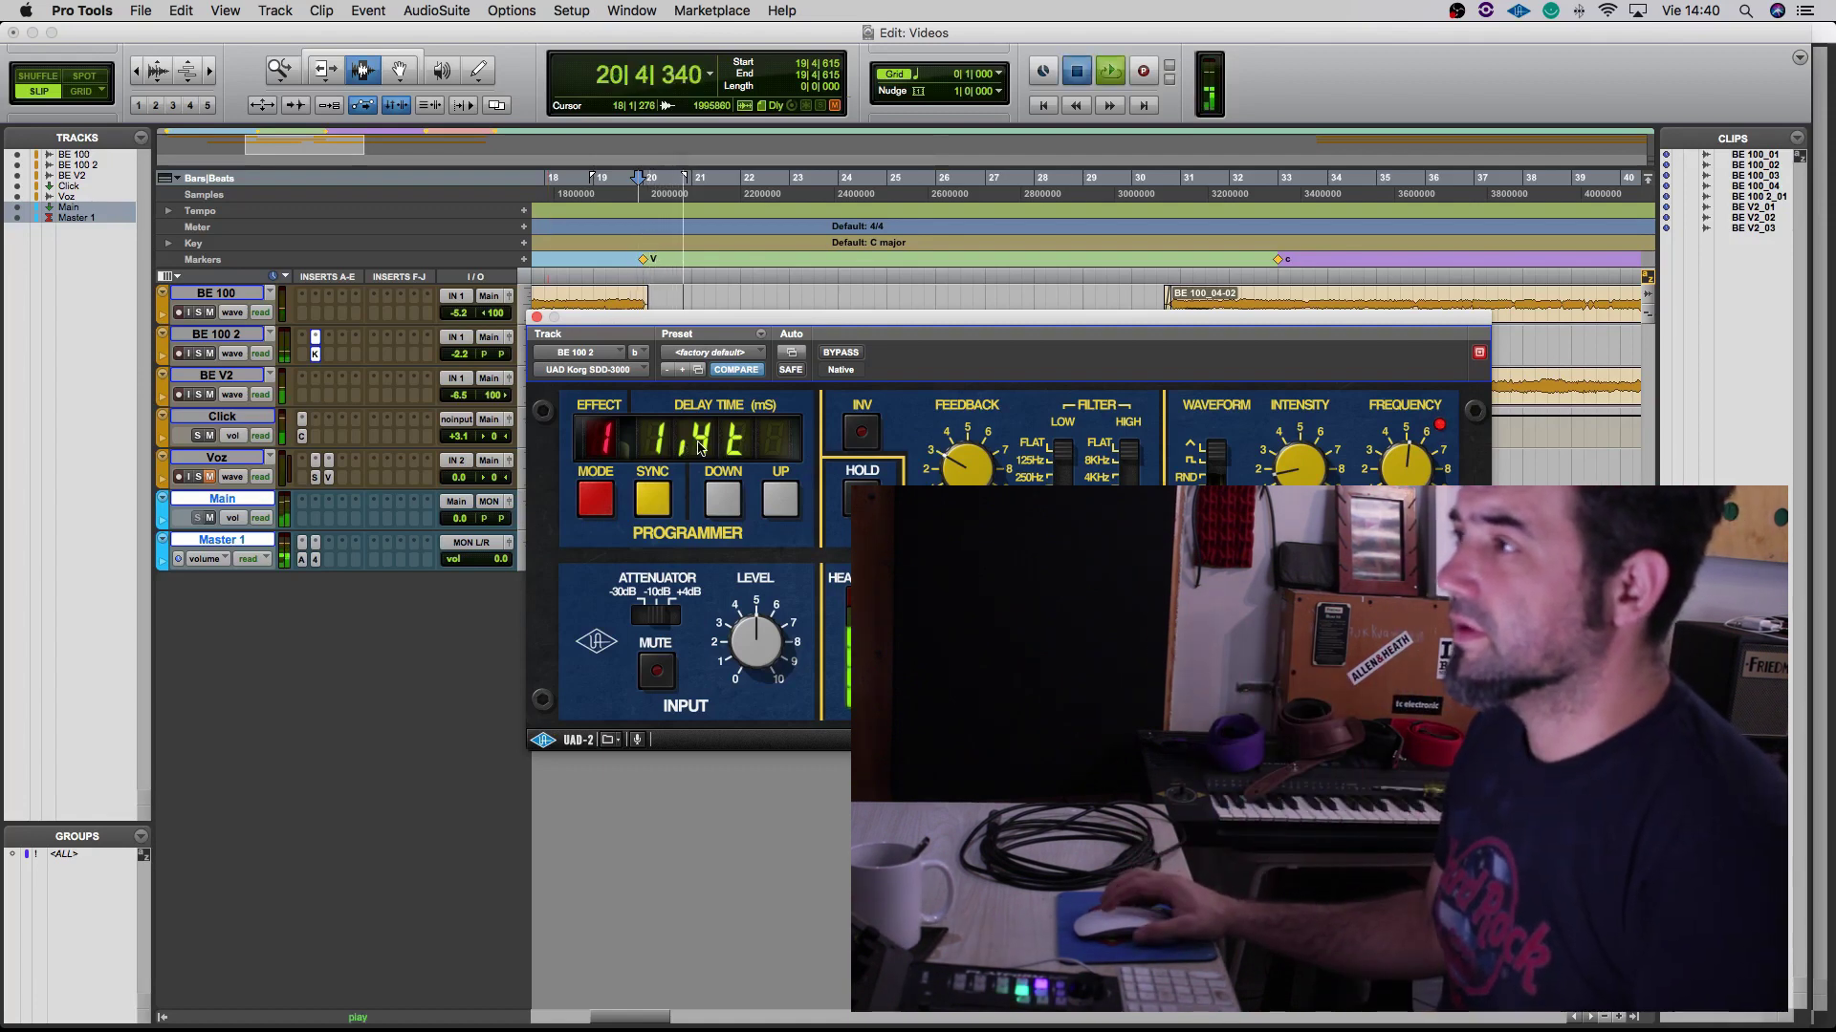
key(space)
key(space)
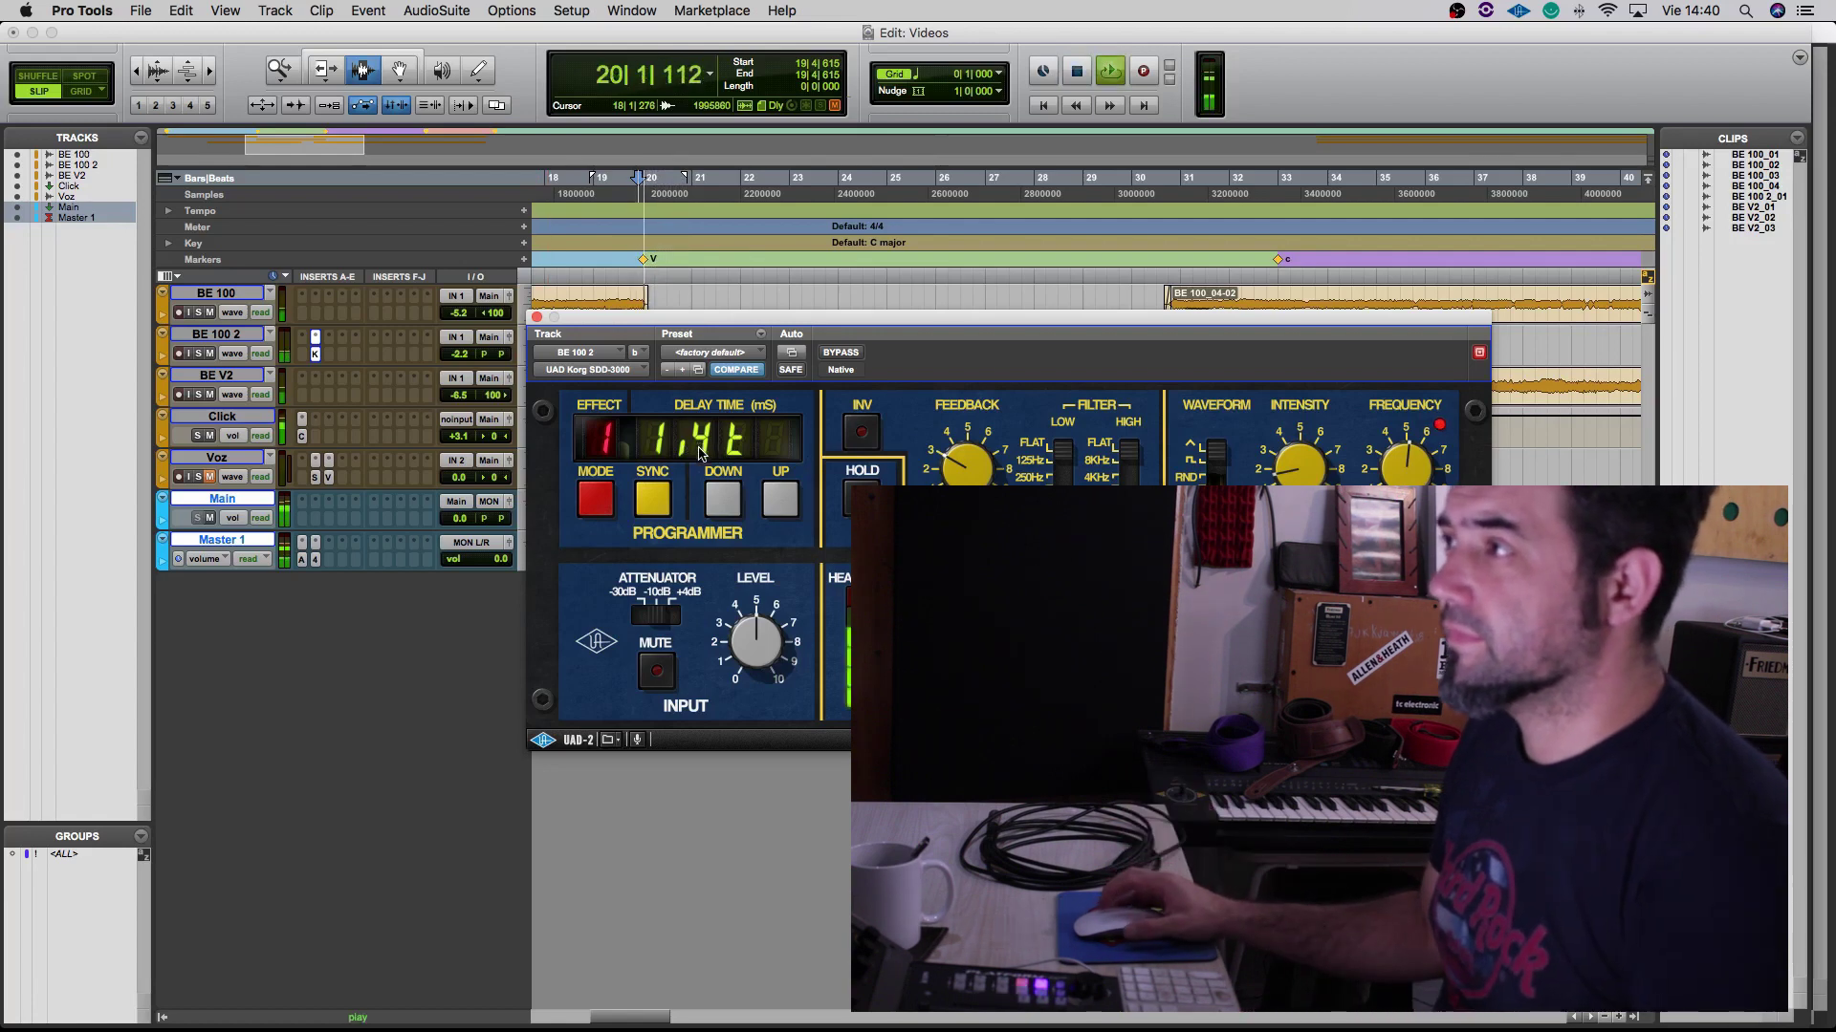
click(622, 466)
click(655, 485)
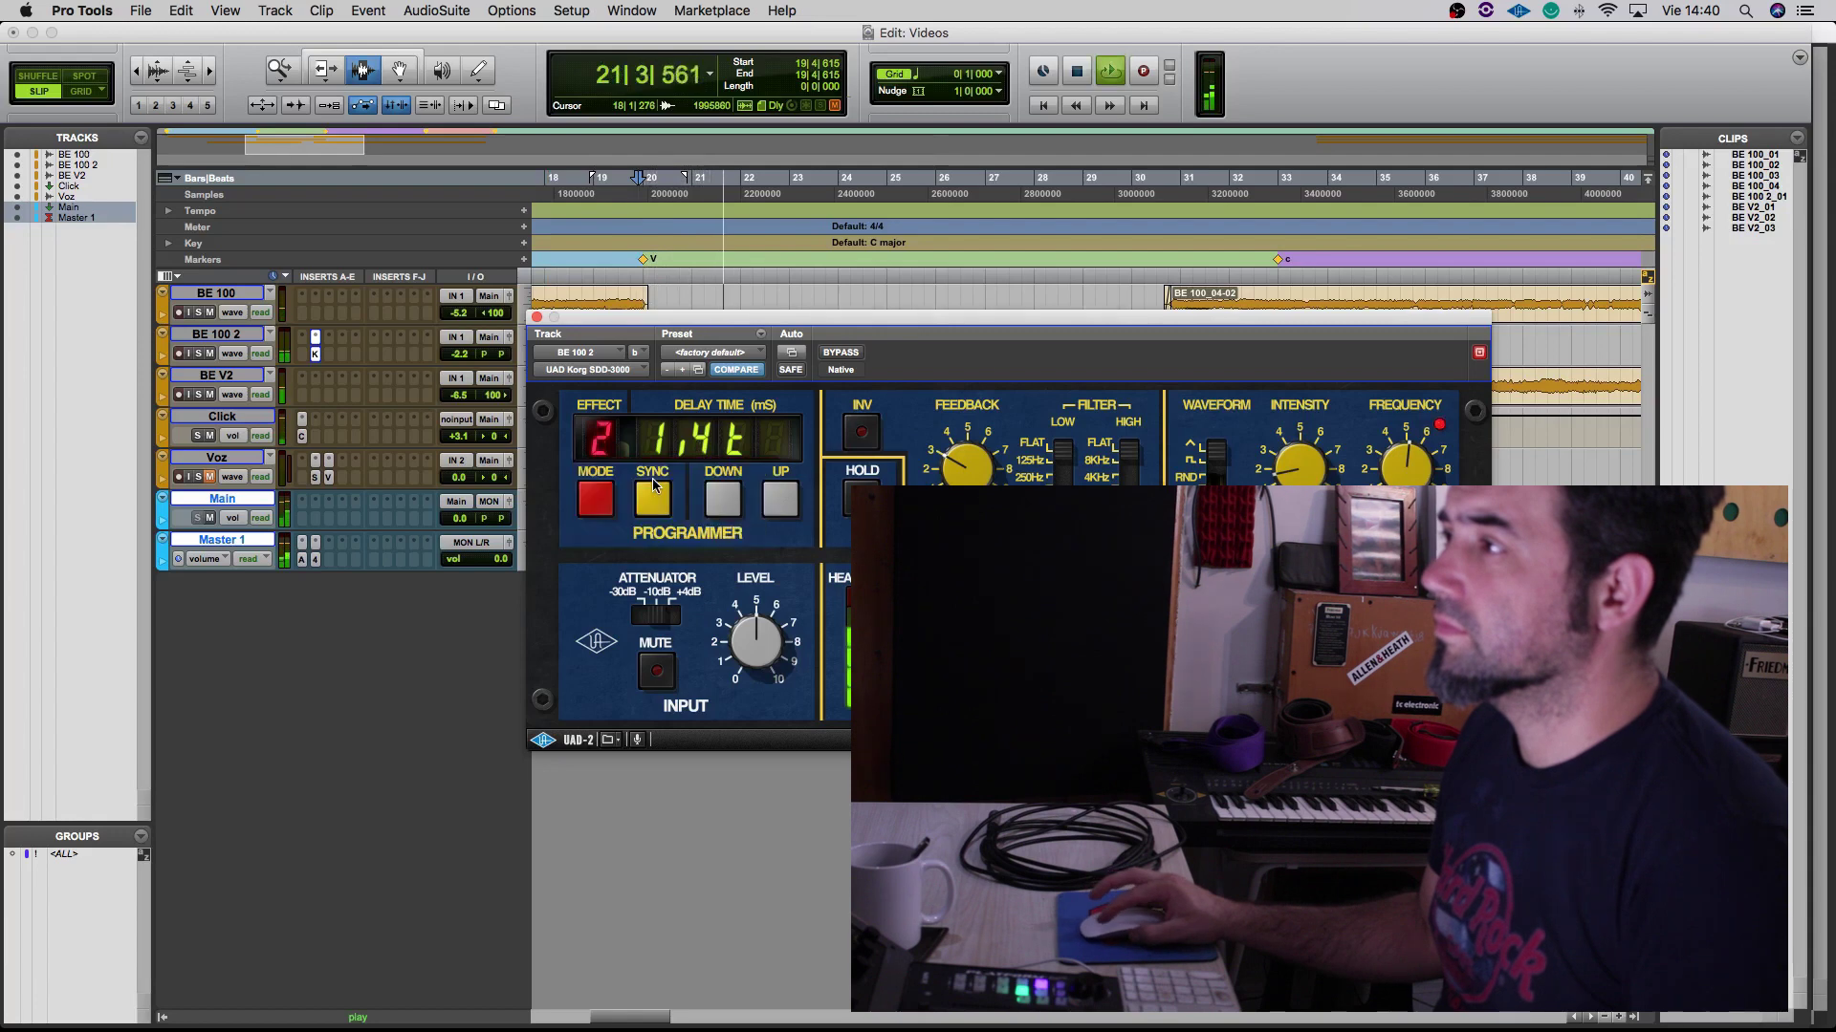
key(space)
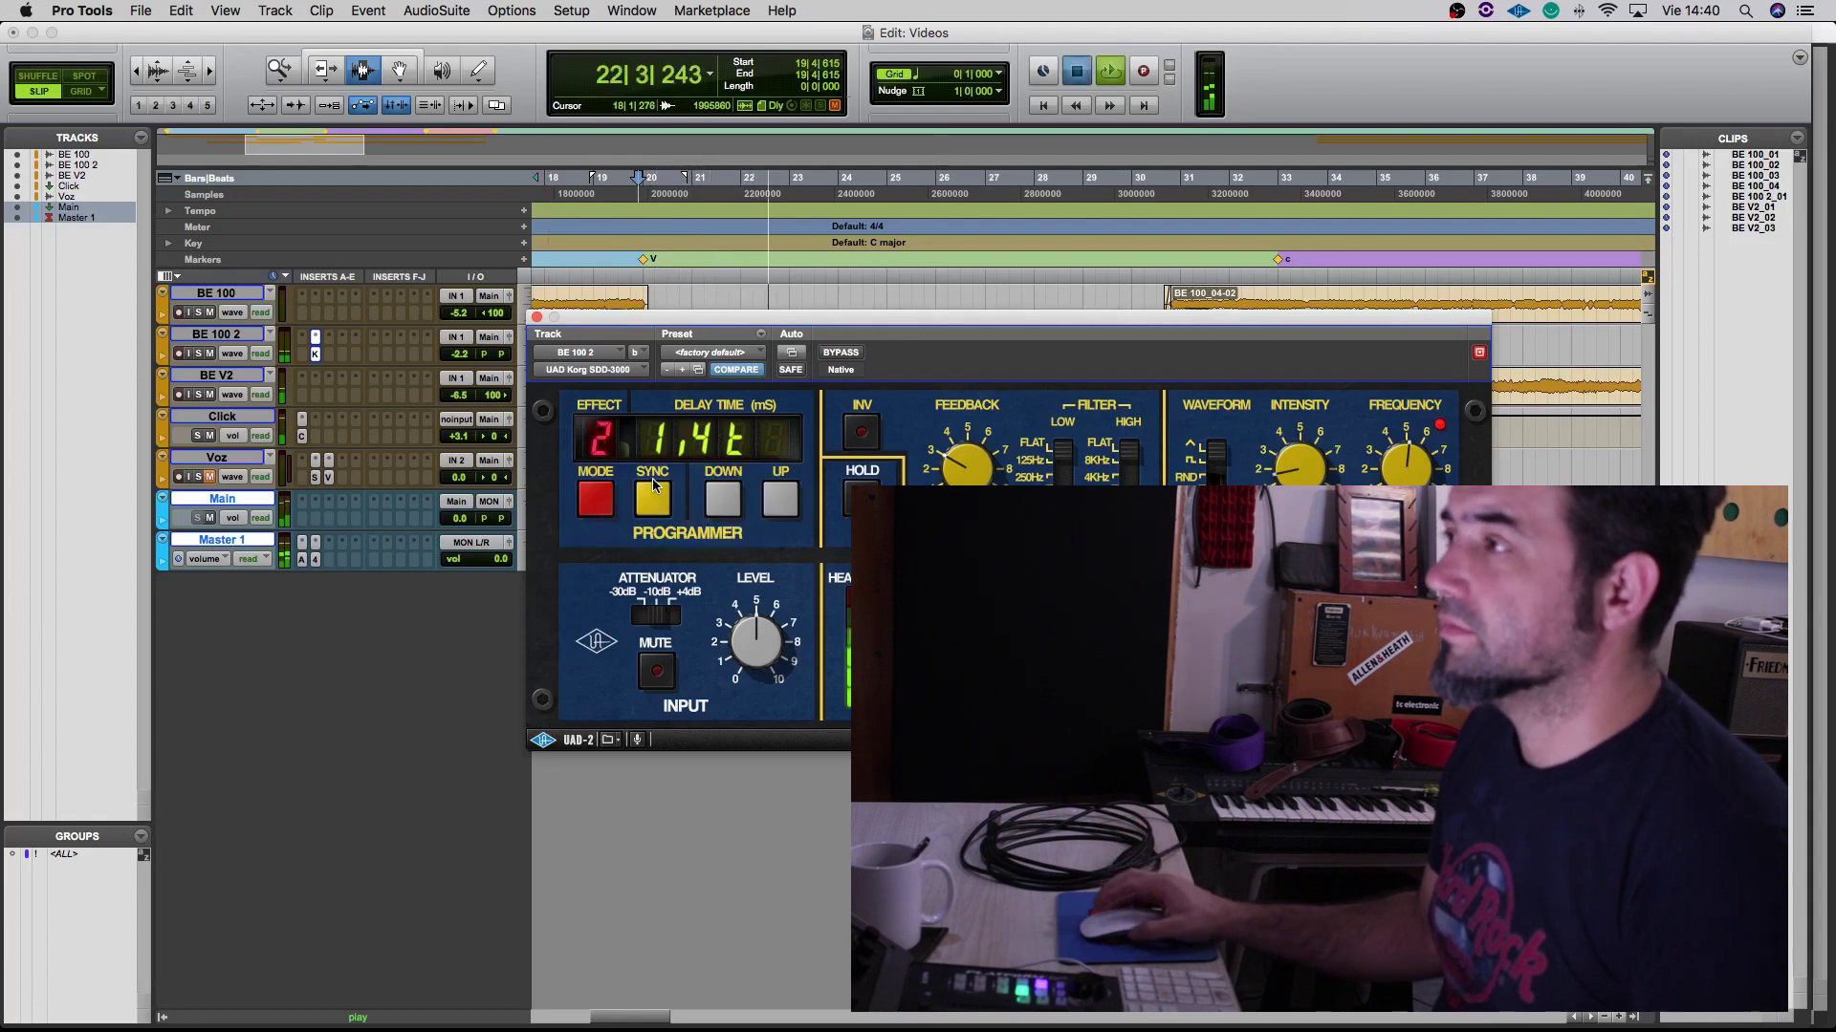
key(space)
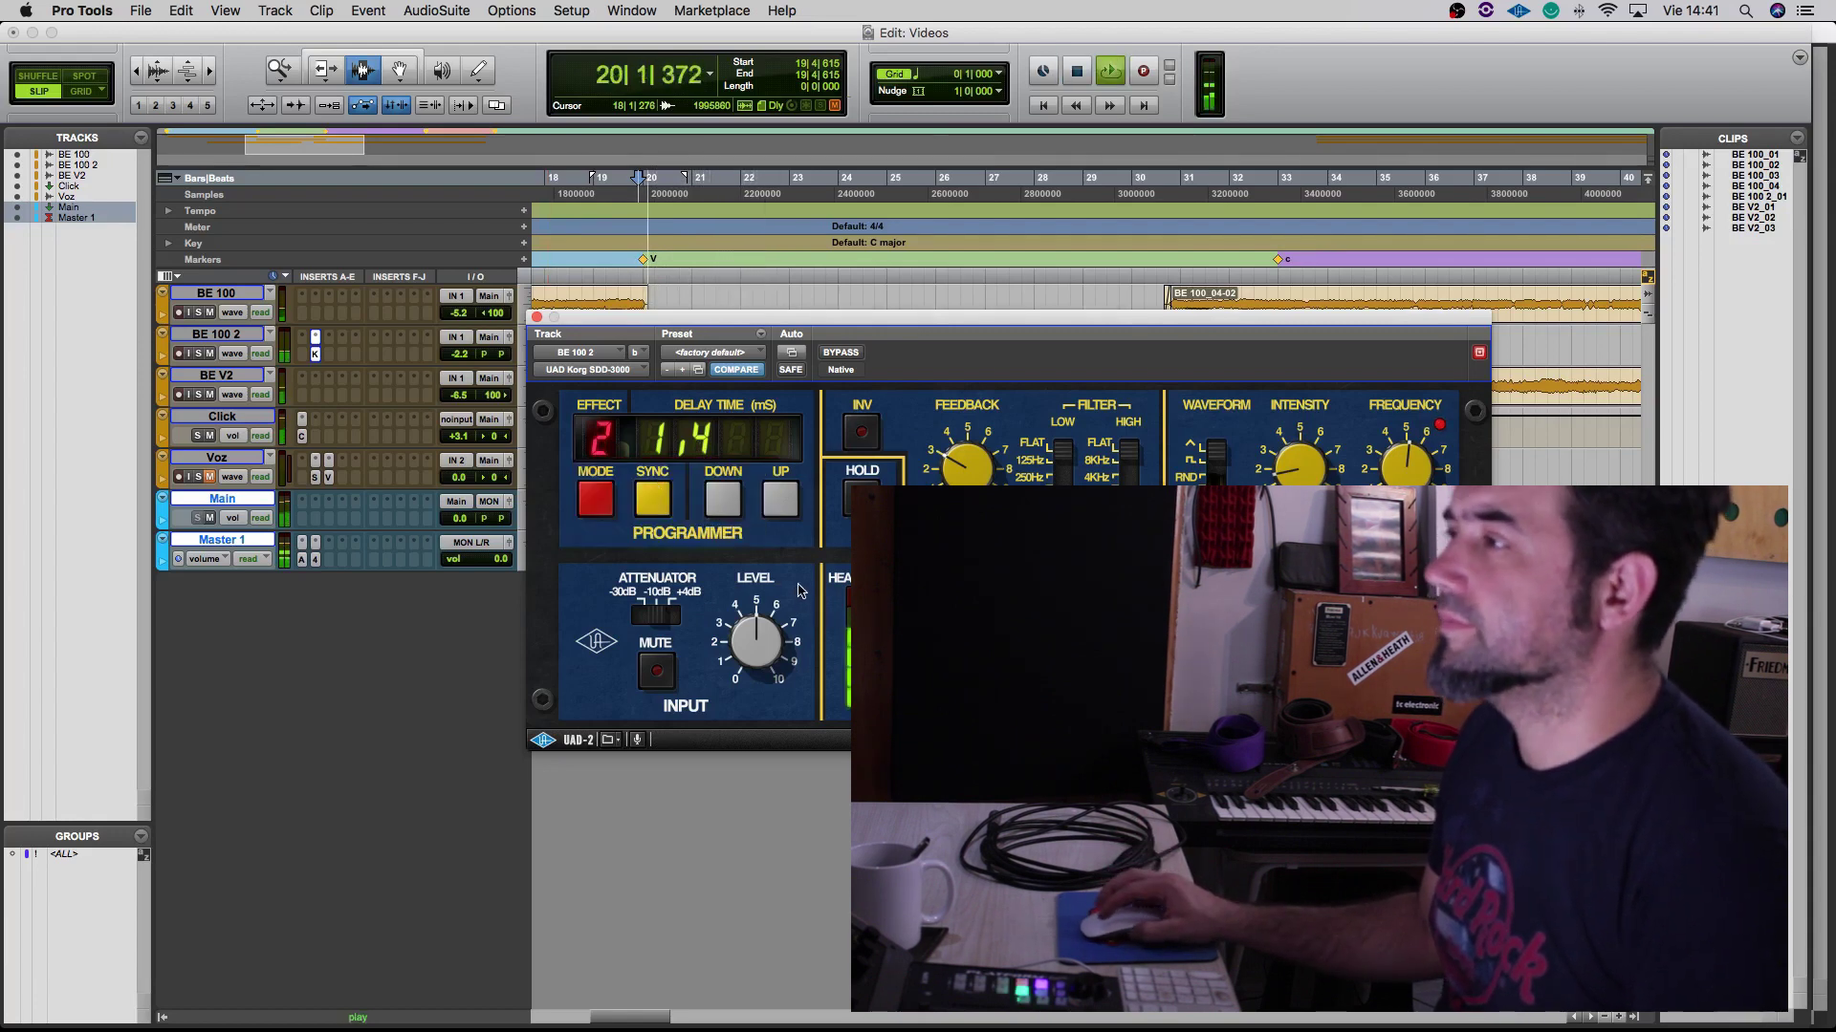
key(space)
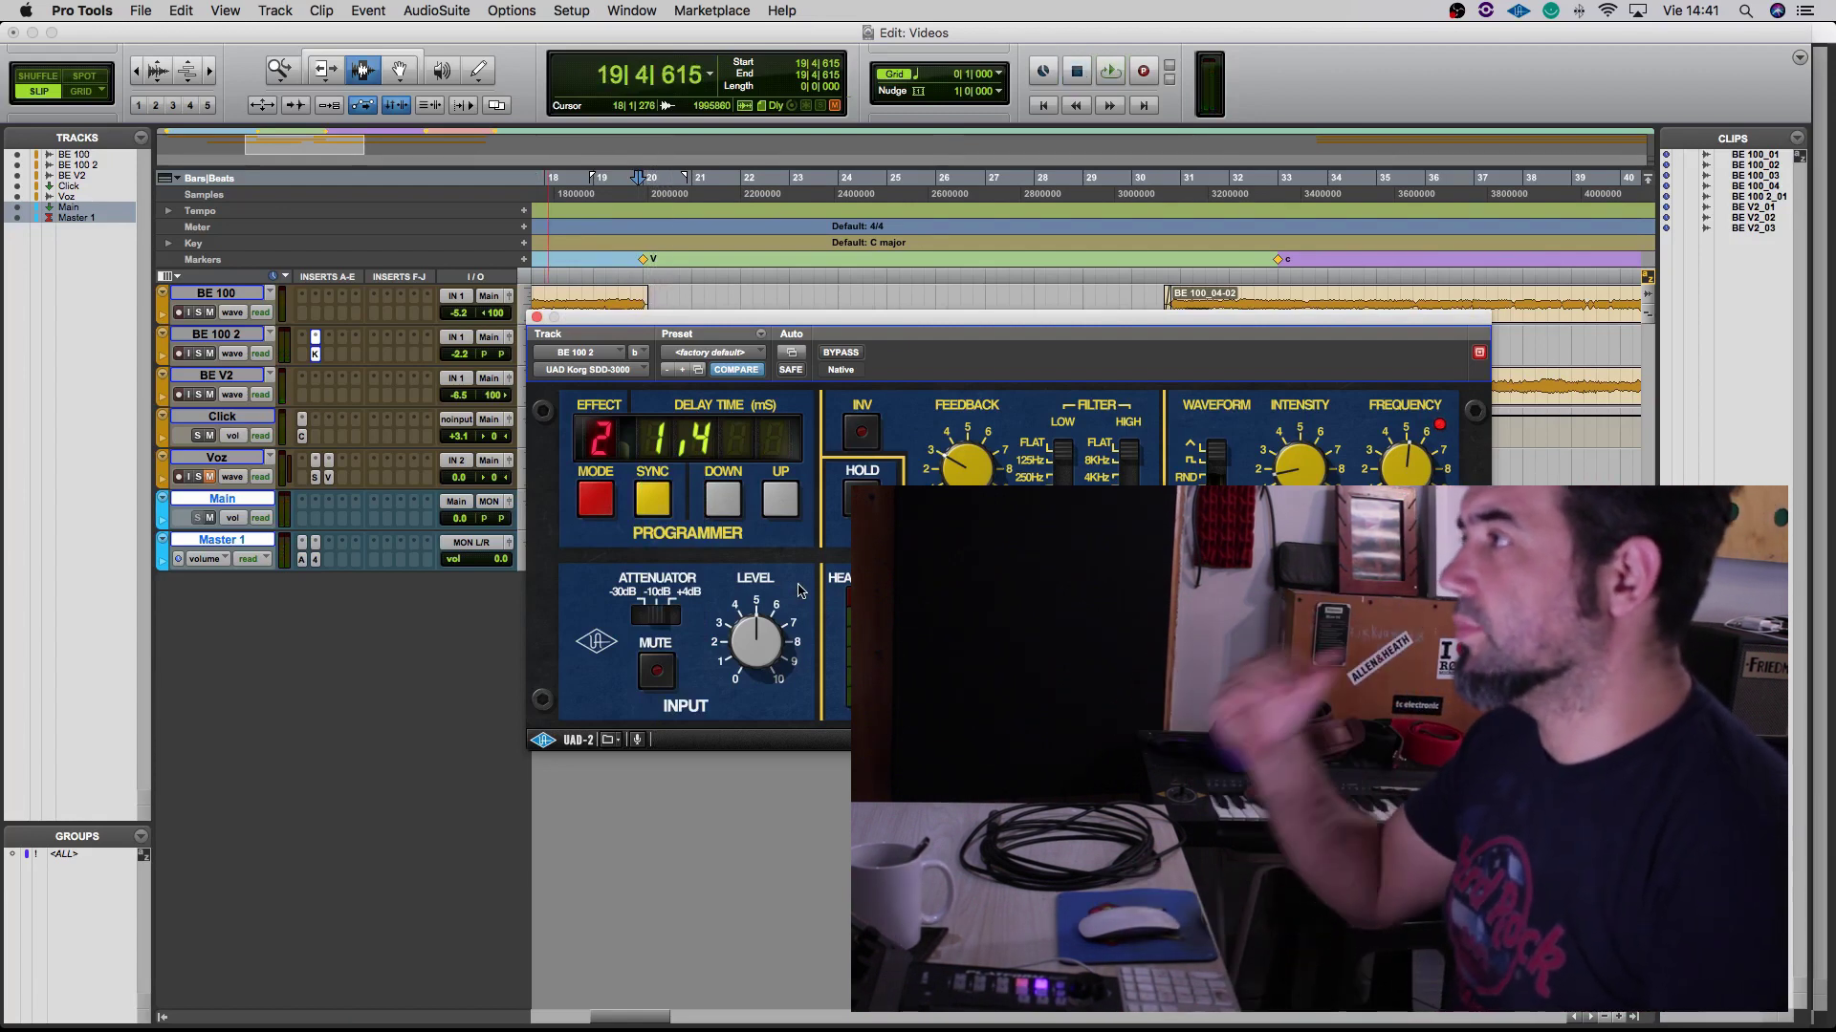
Close the Korg delay window and rename the marker at bar 33 as C
click(537, 316)
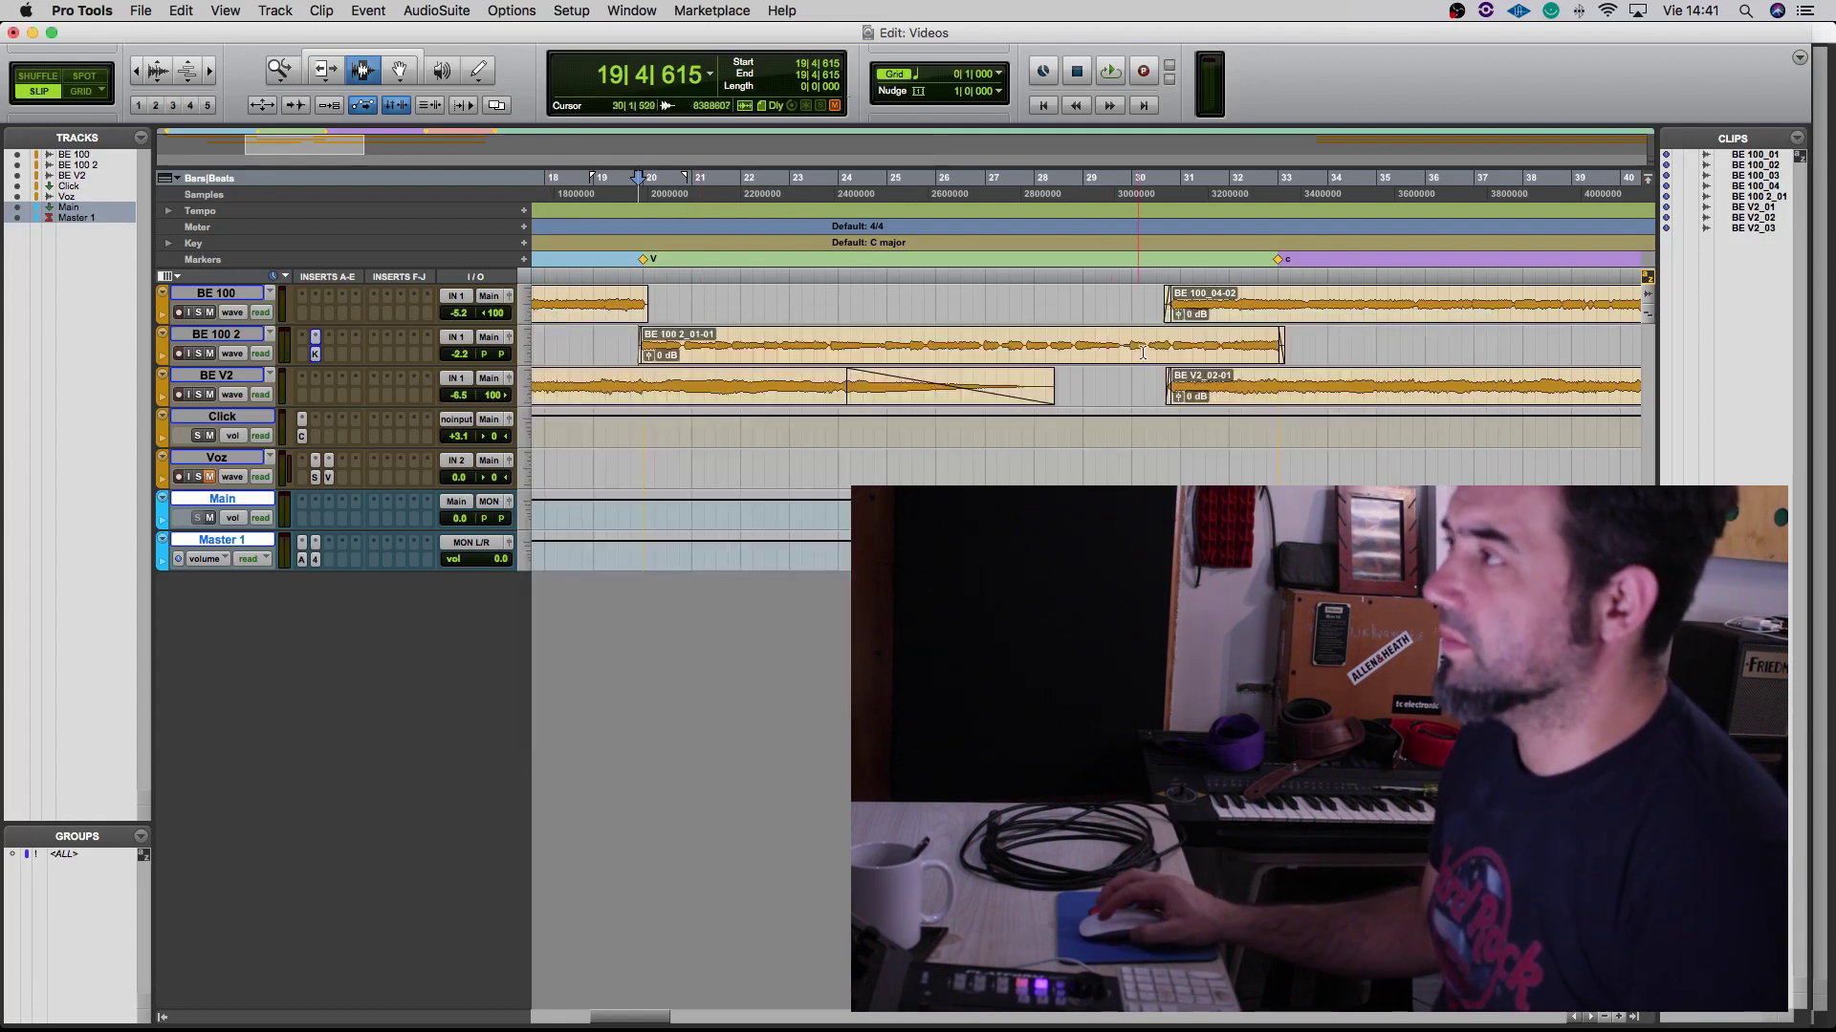
double_click(1277, 259)
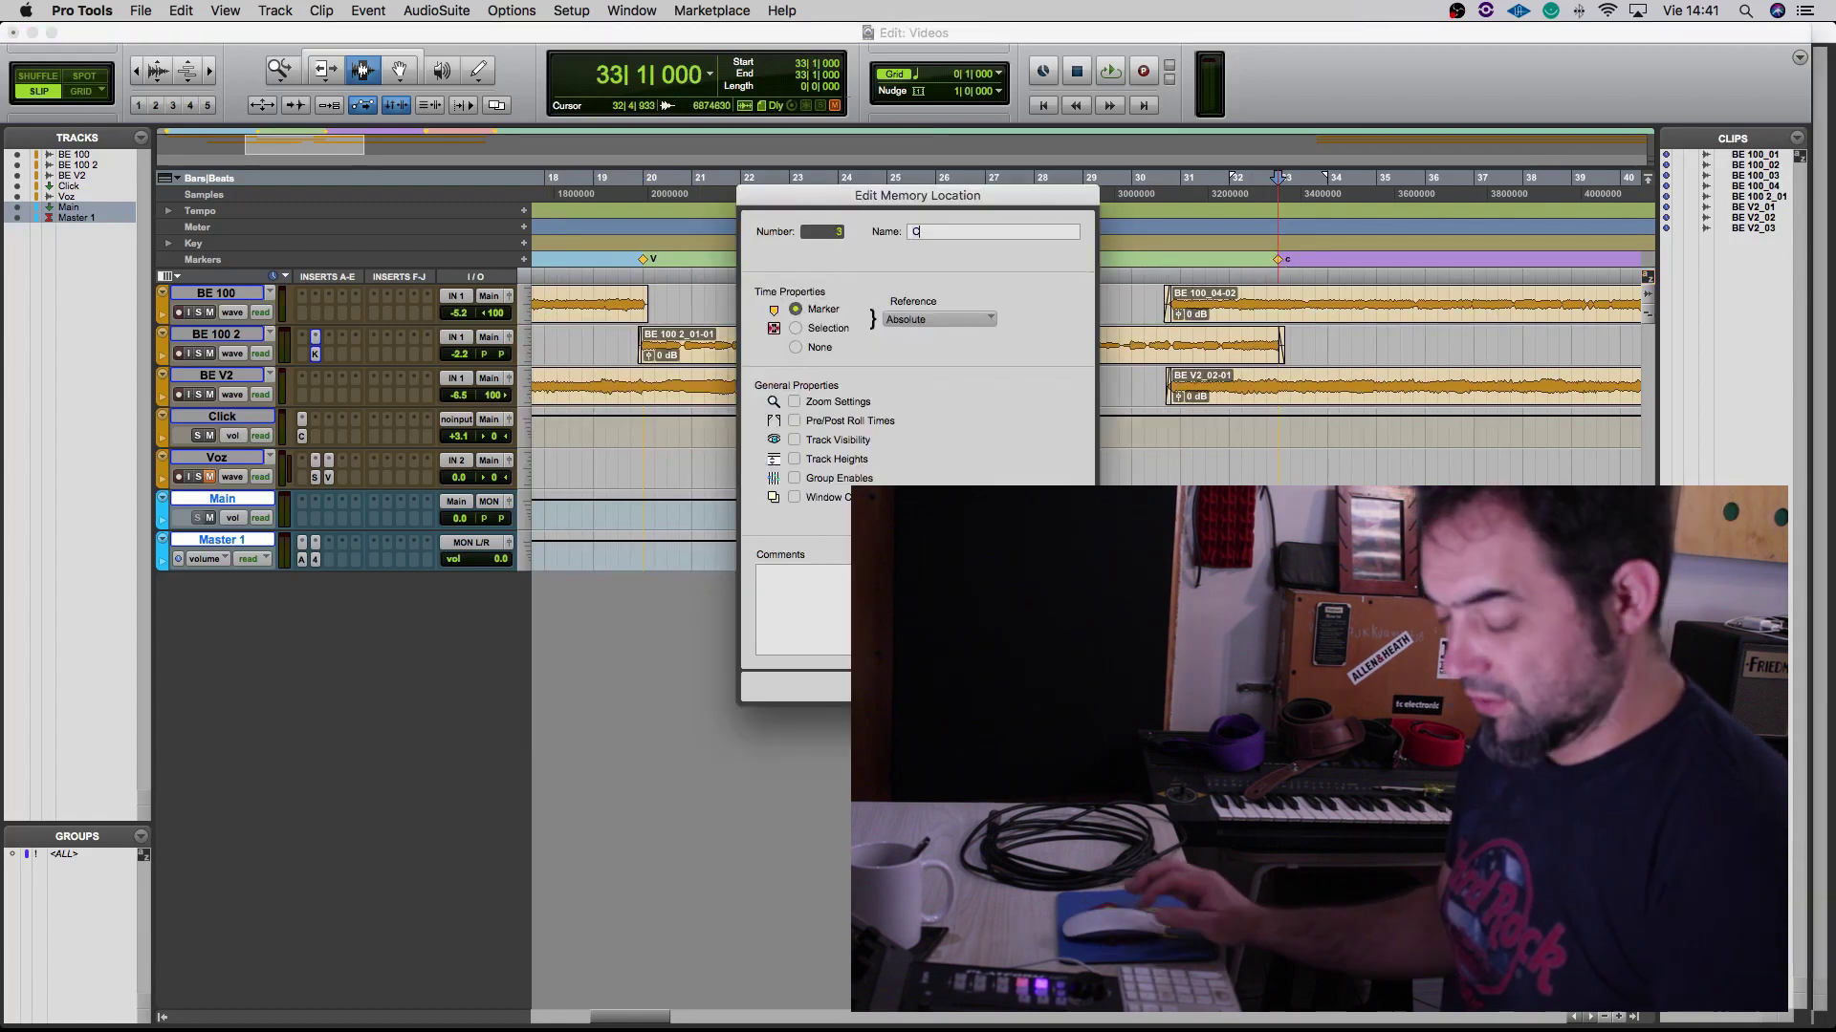
text(C)
key(Return)
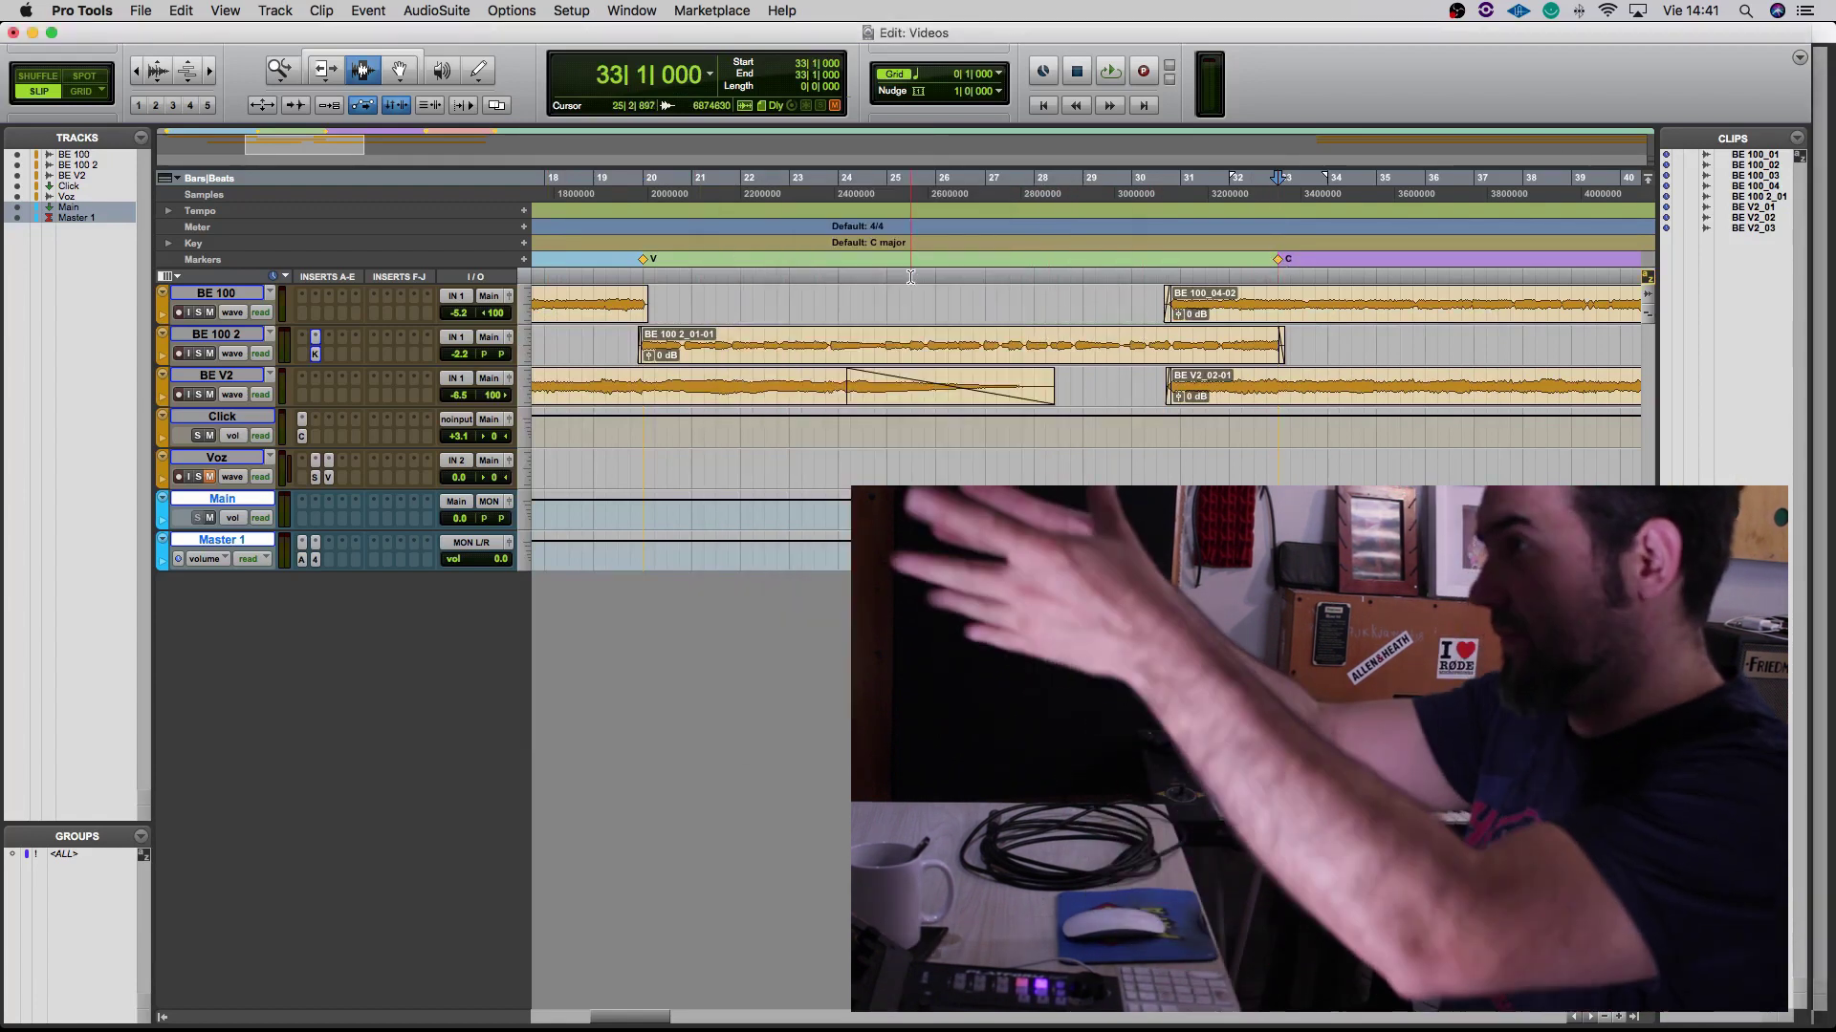
Audition the arrangement from about bar 43 and from just before the Salida marker
key(super+bracketleft)
key(super+bracketleft)
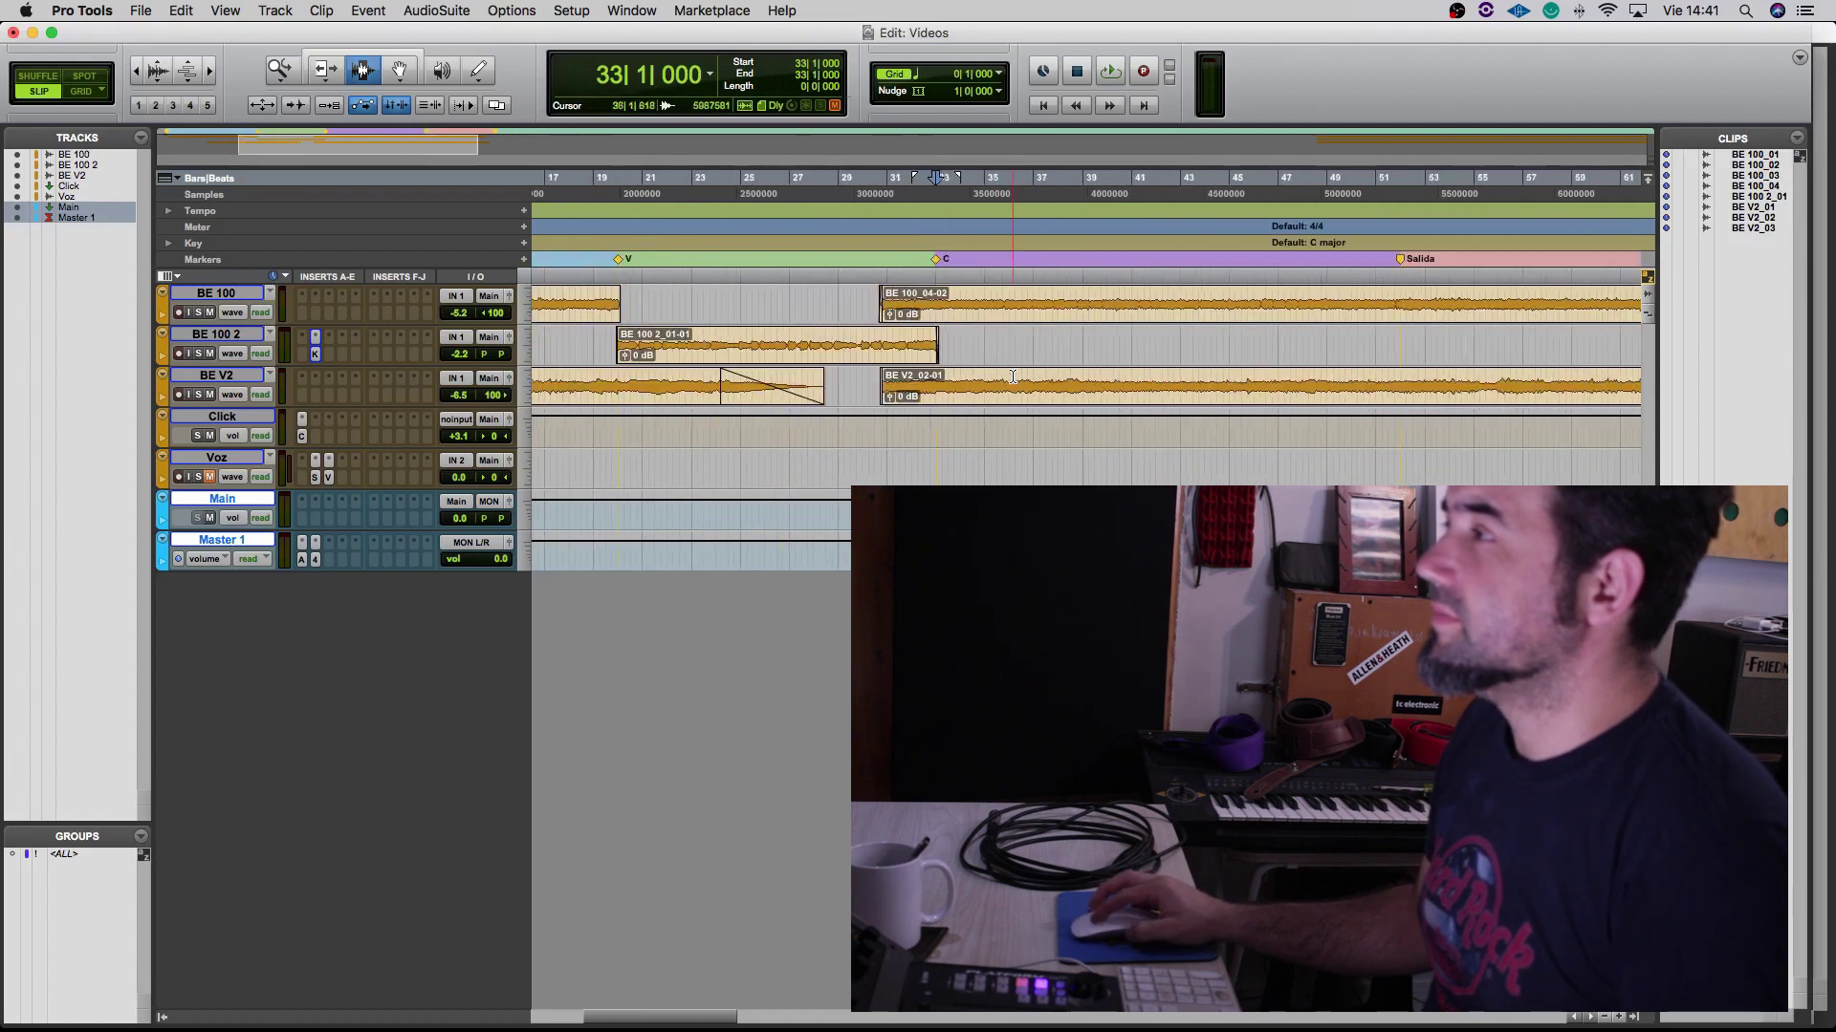
click(1035, 352)
key(super+bracketleft)
key(space)
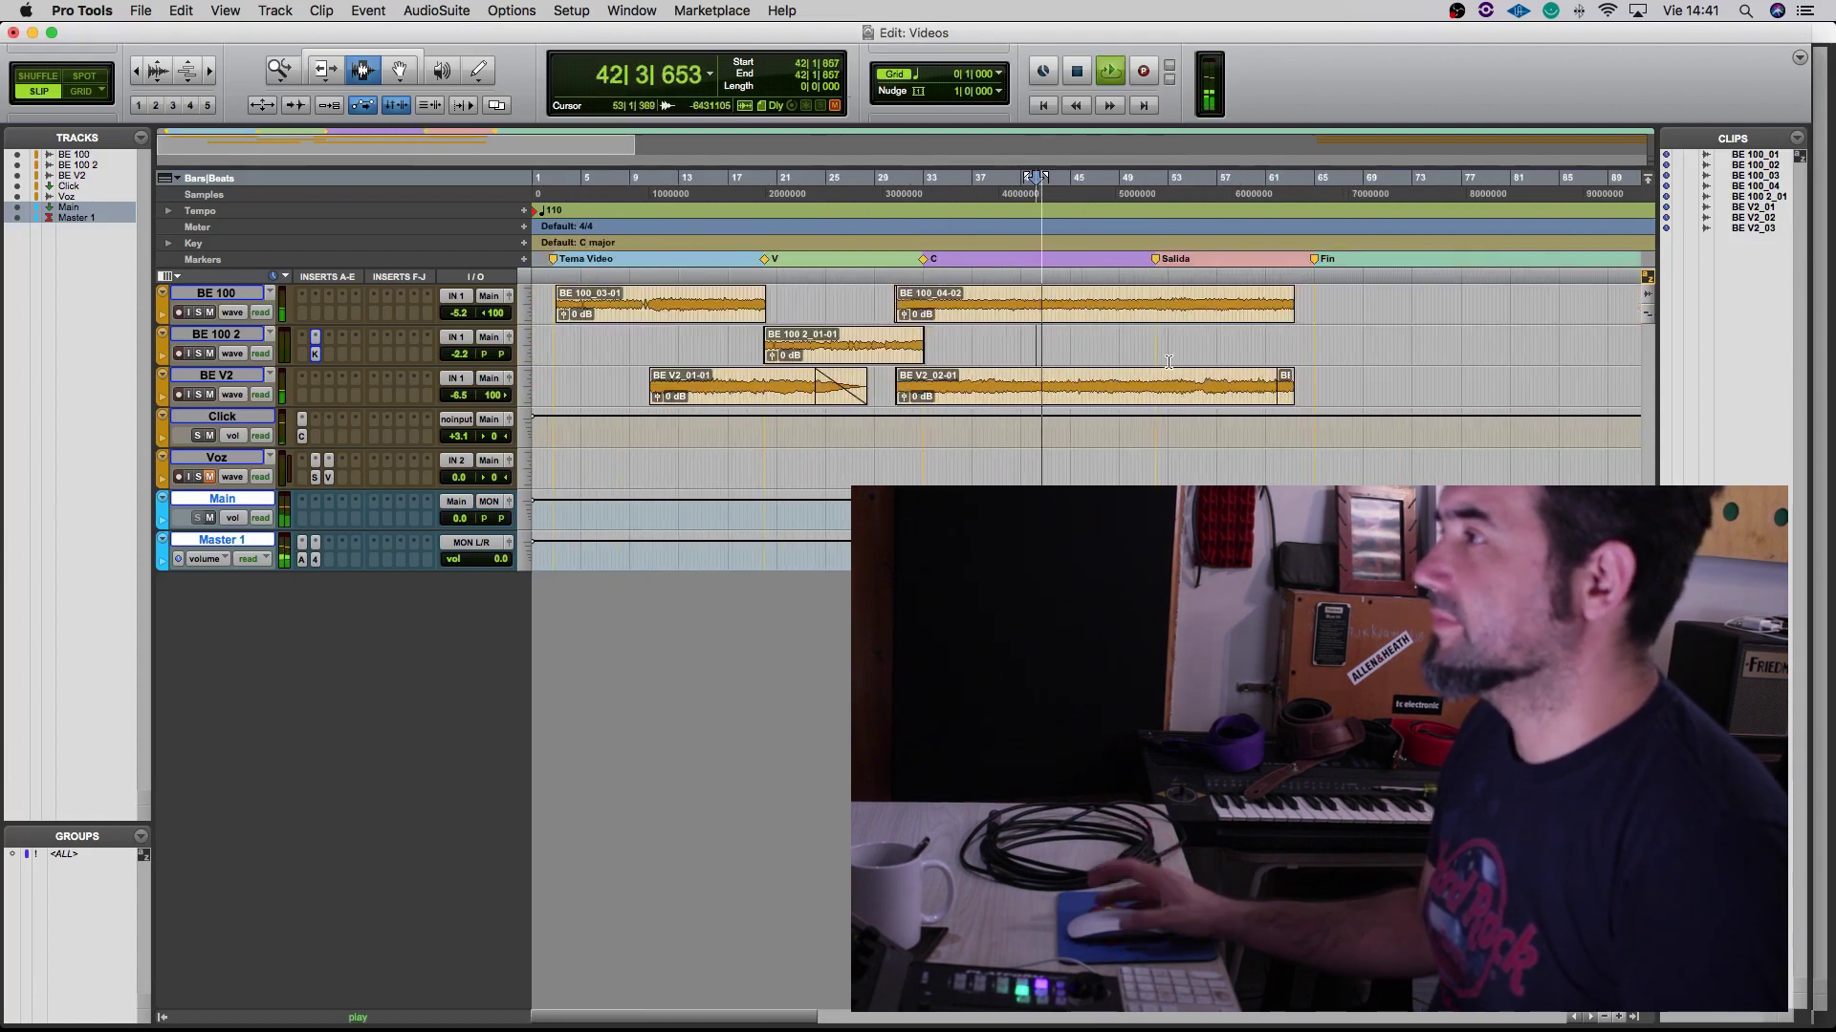
click(1152, 357)
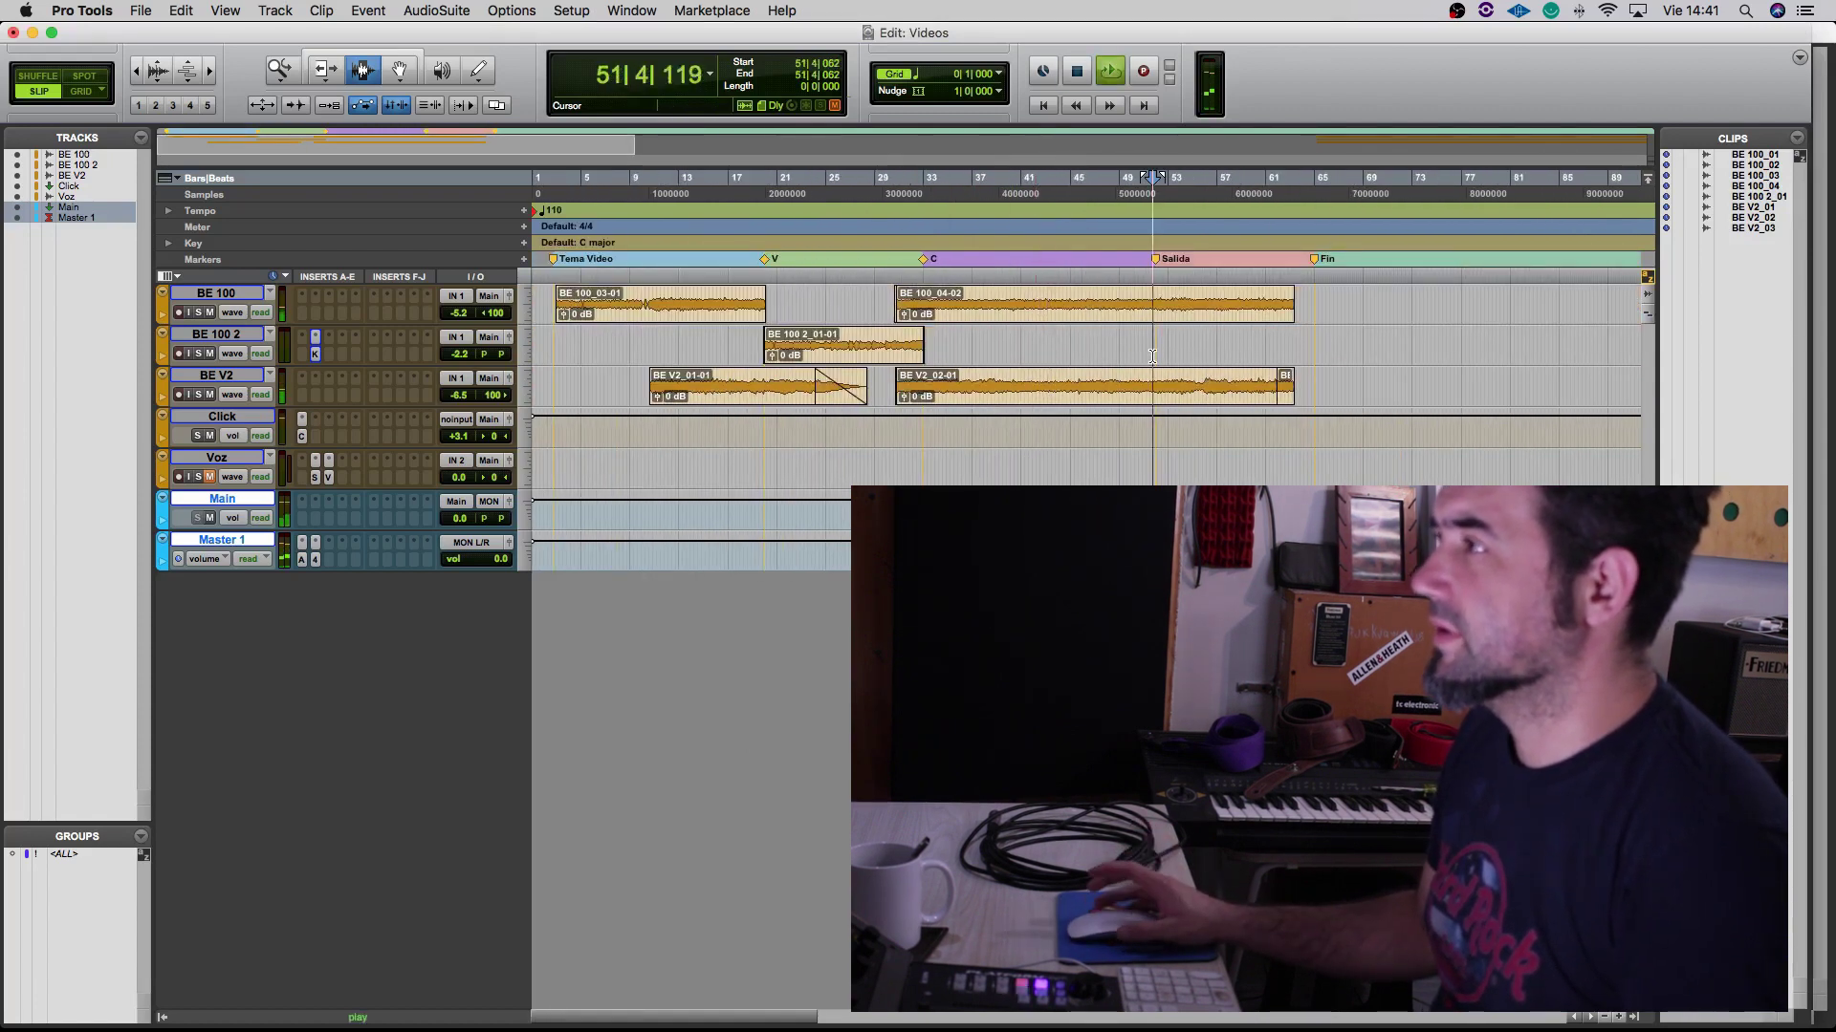
key(space)
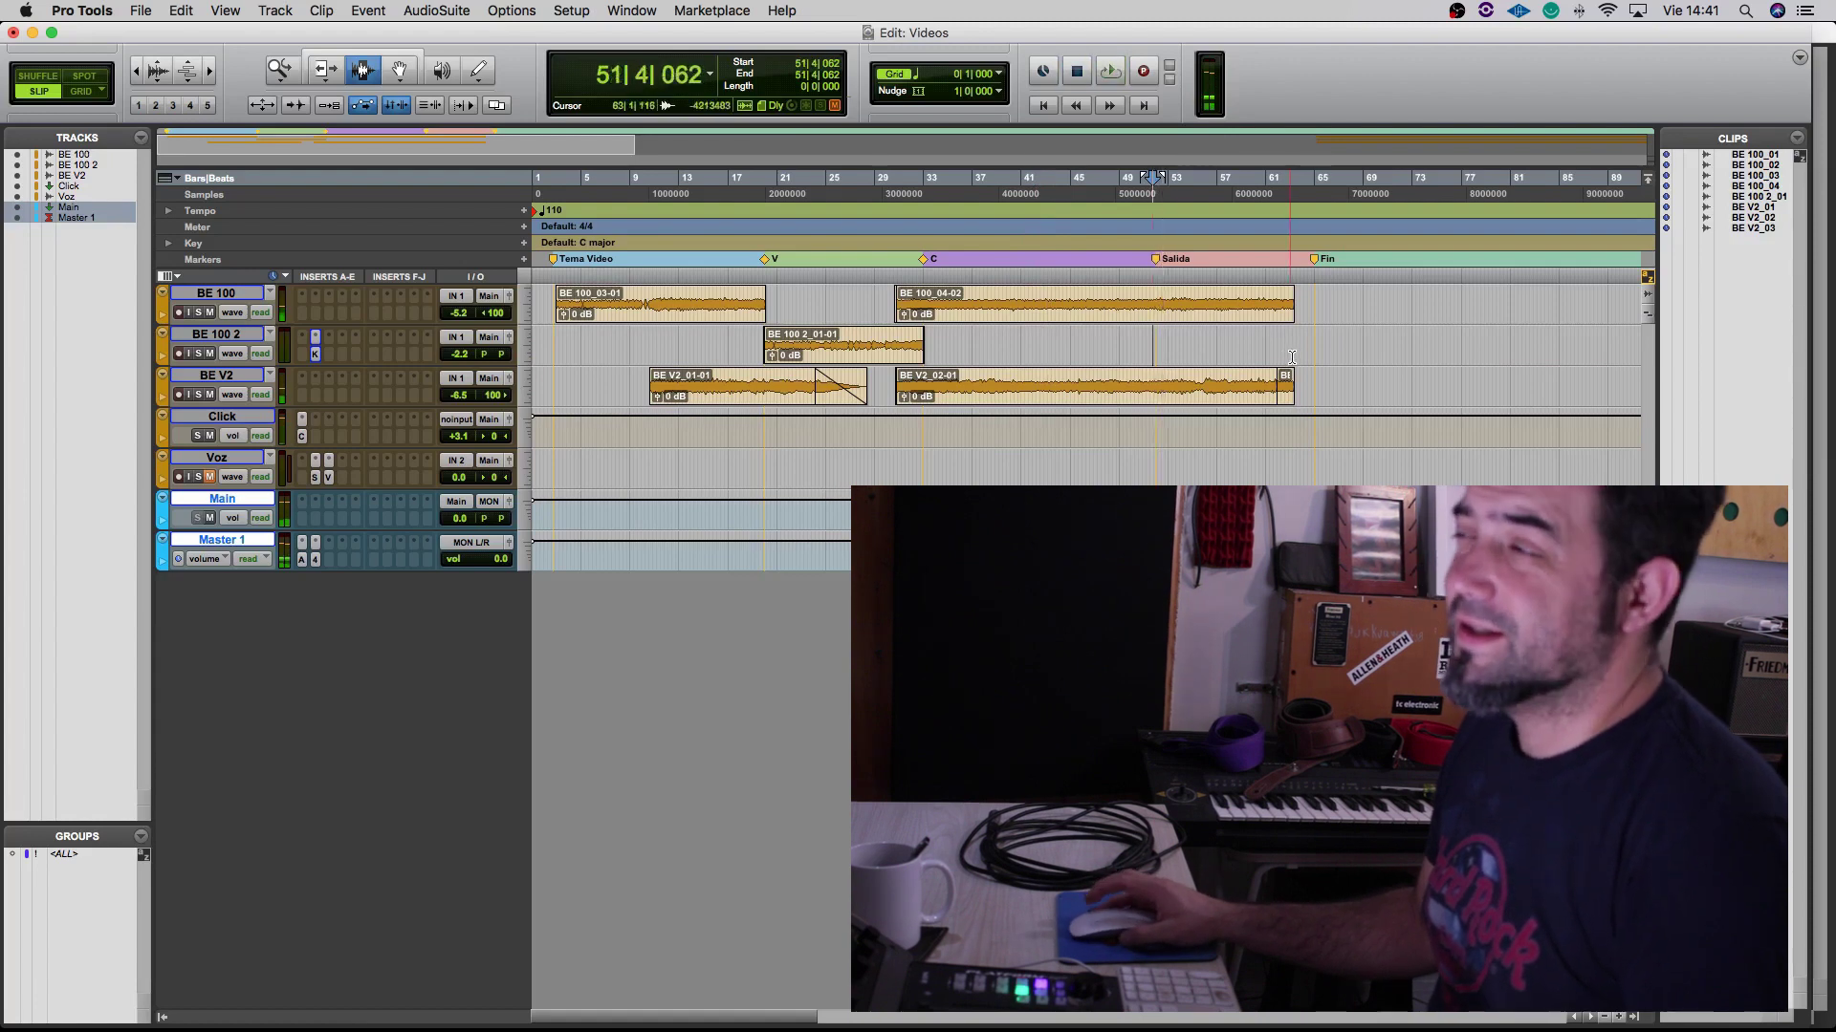
Switch to Grid edit mode, place the edit cursor at the start of bar 2 and audition the opening
click(555, 448)
key(super+bracketright)
key(super+bracketright)
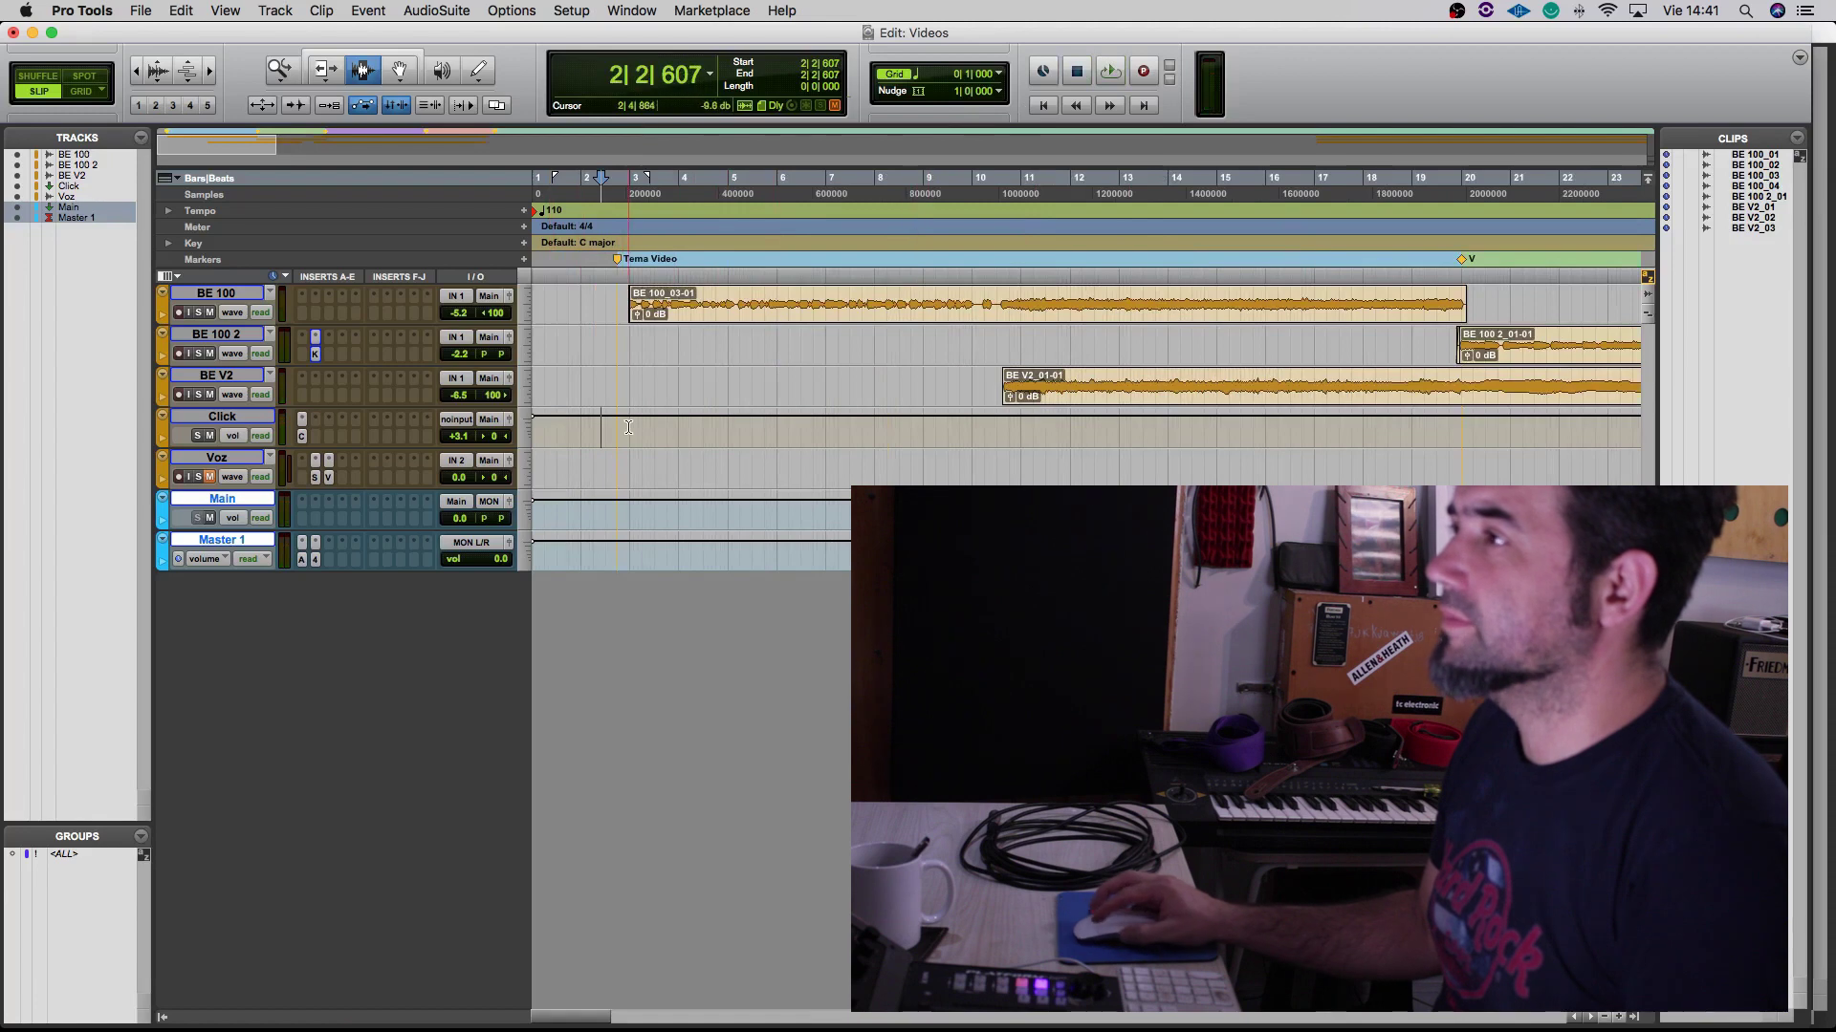
key(F4)
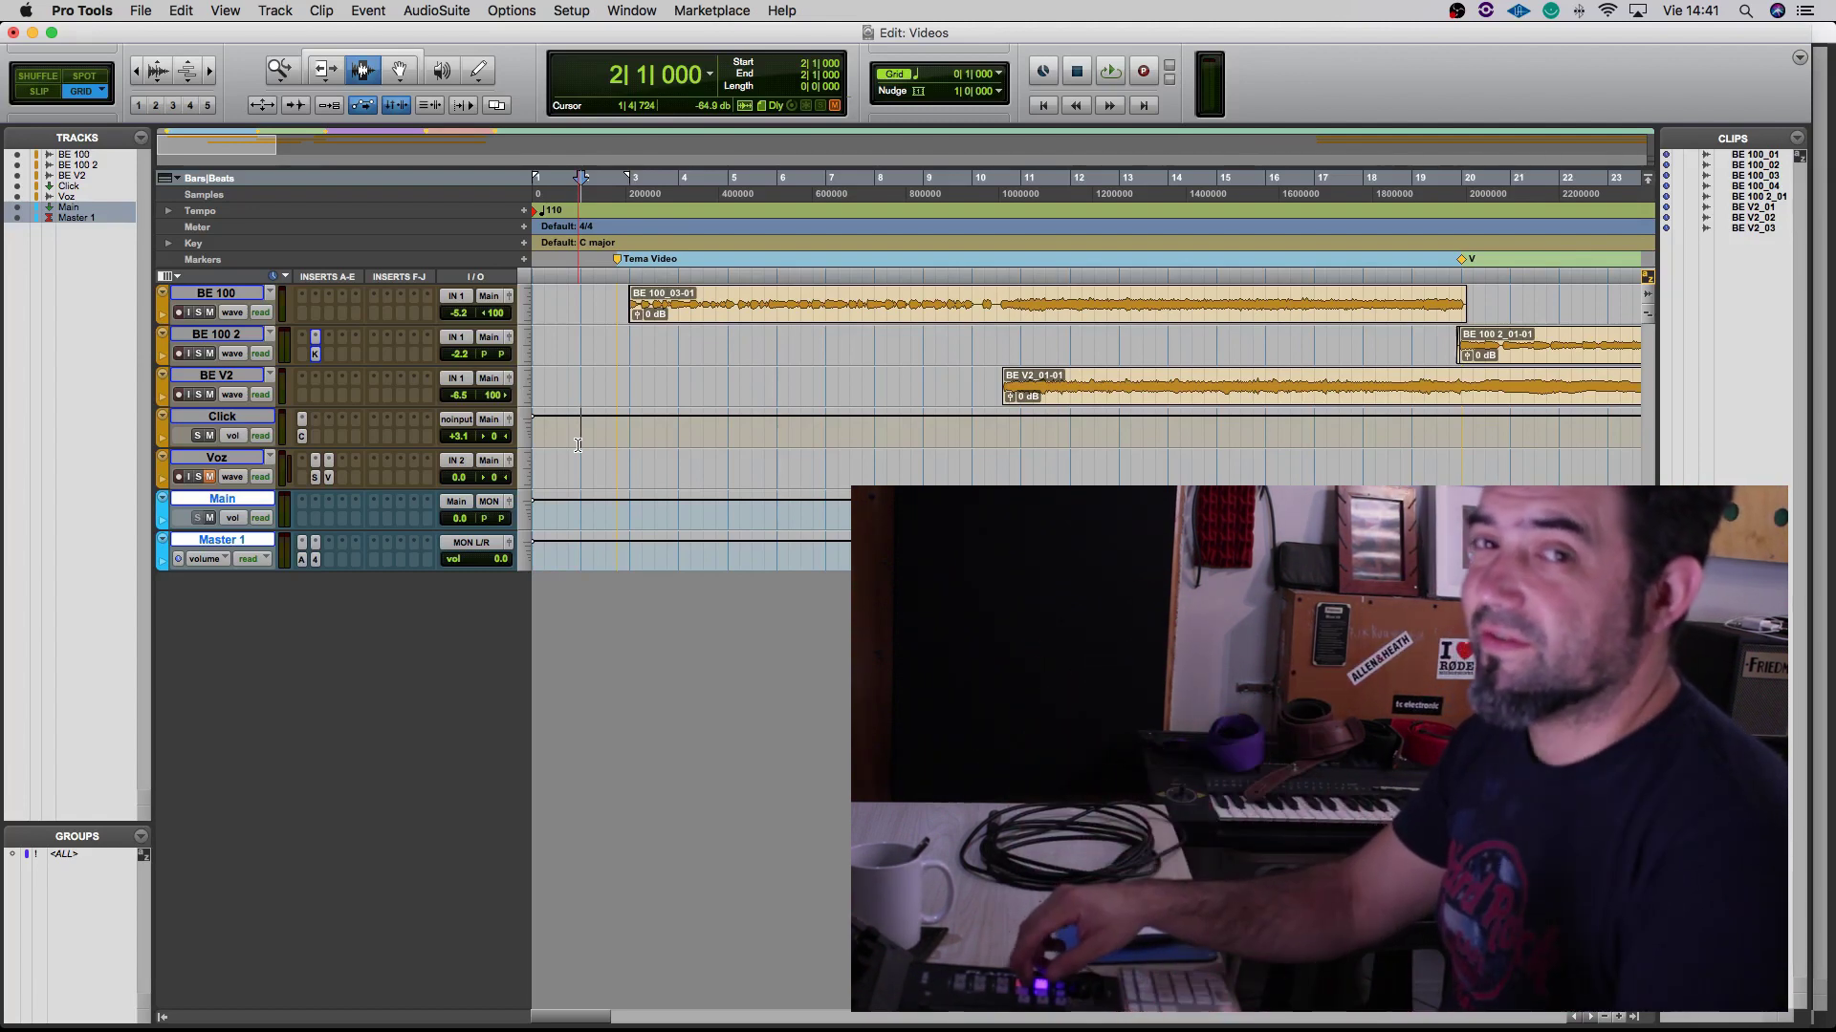
key(space)
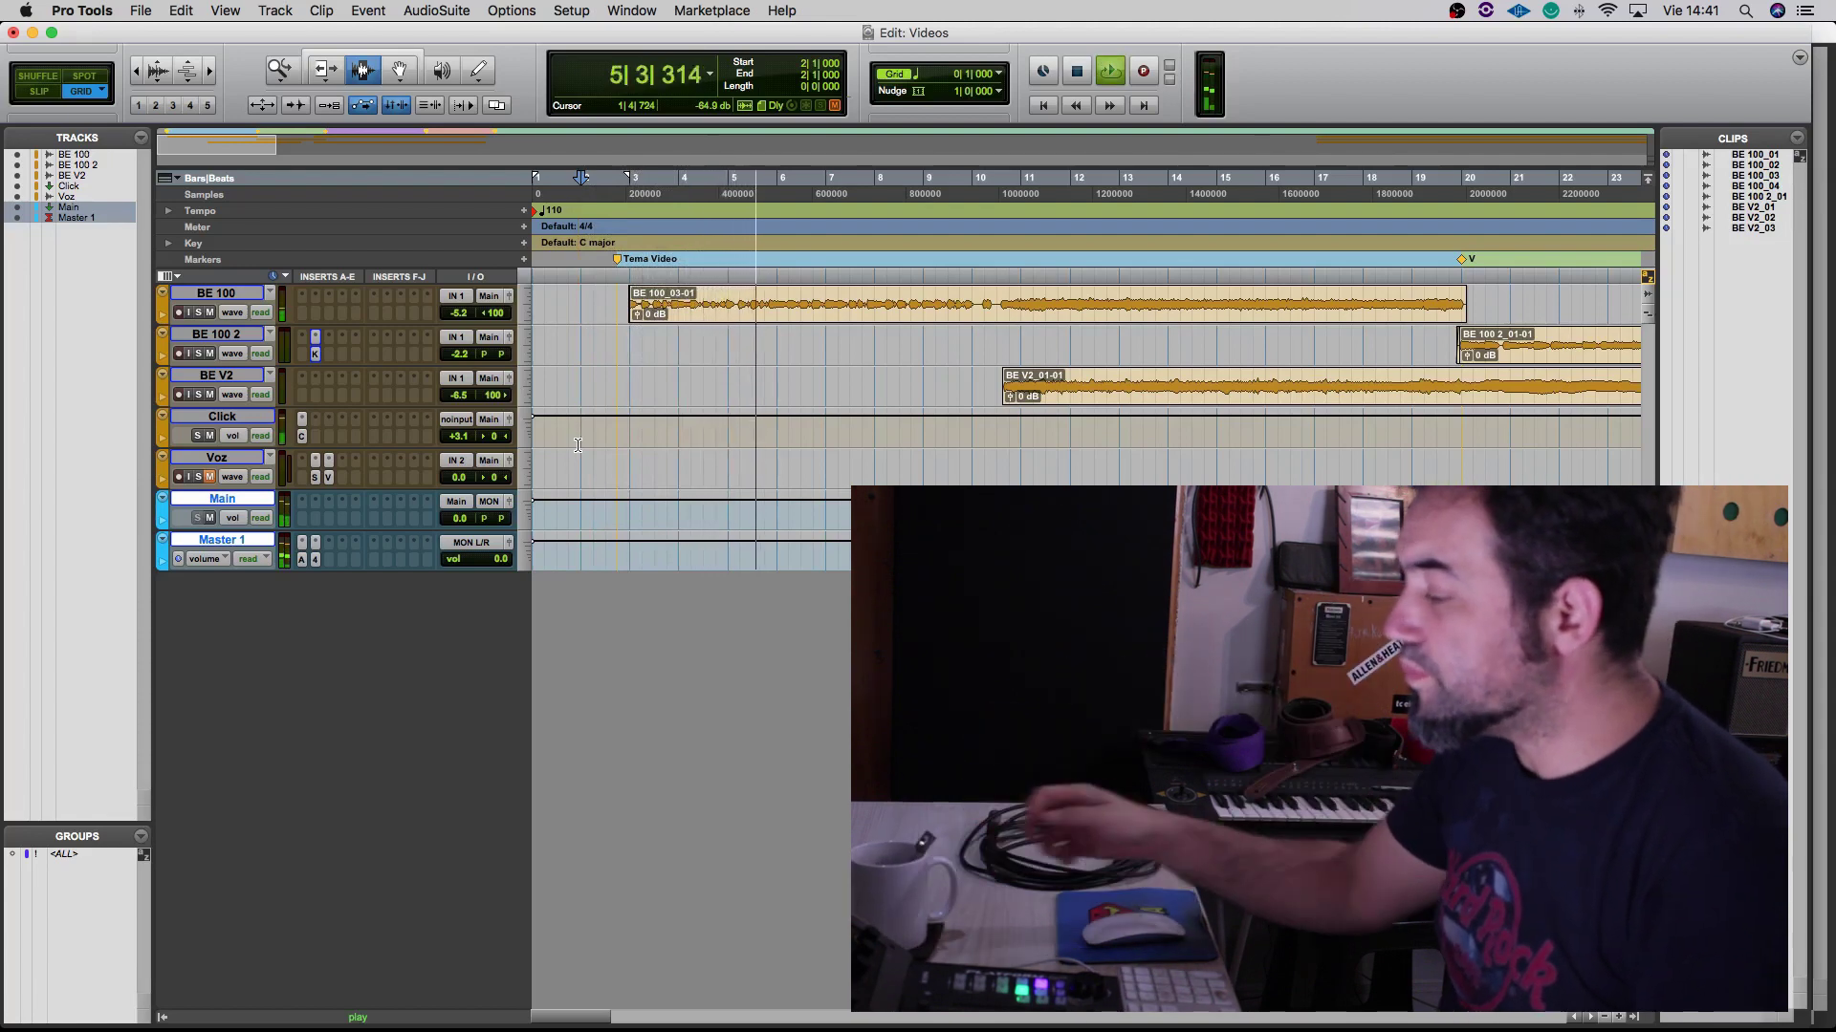
key(space)
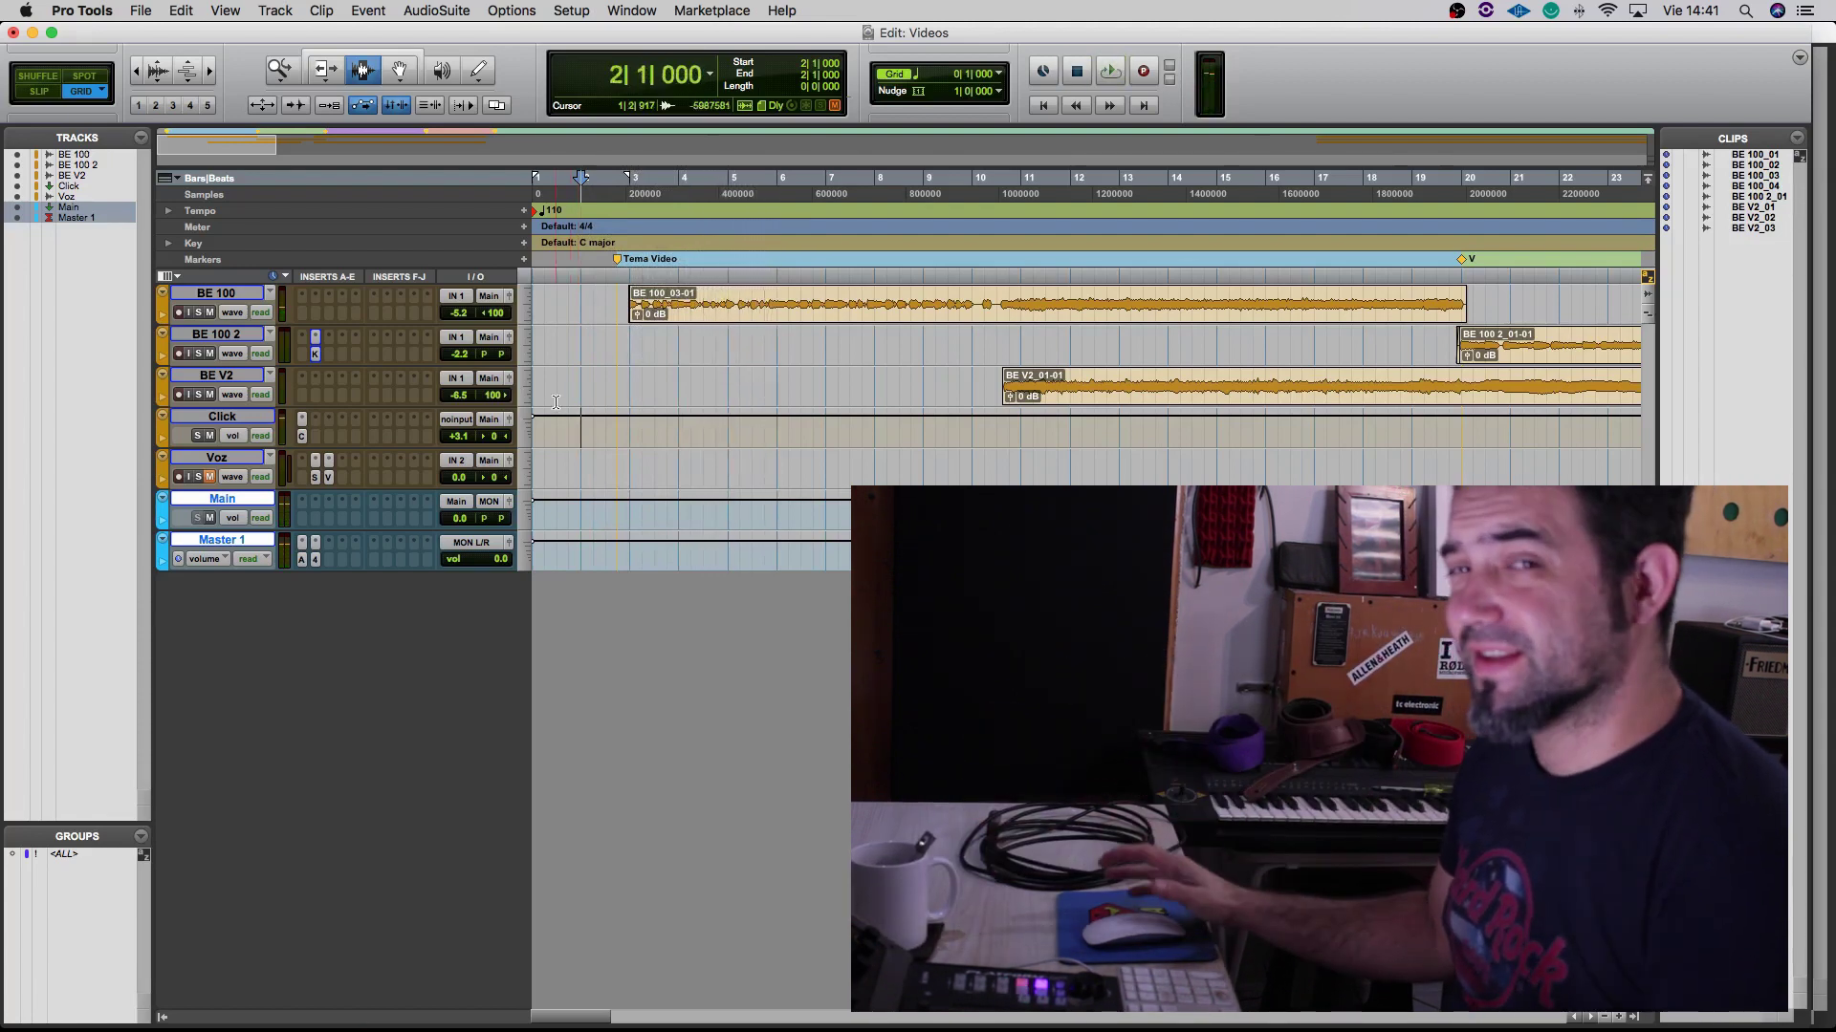
Create one stereo Aux Input track directly below Voz and name it Verb
click(223, 459)
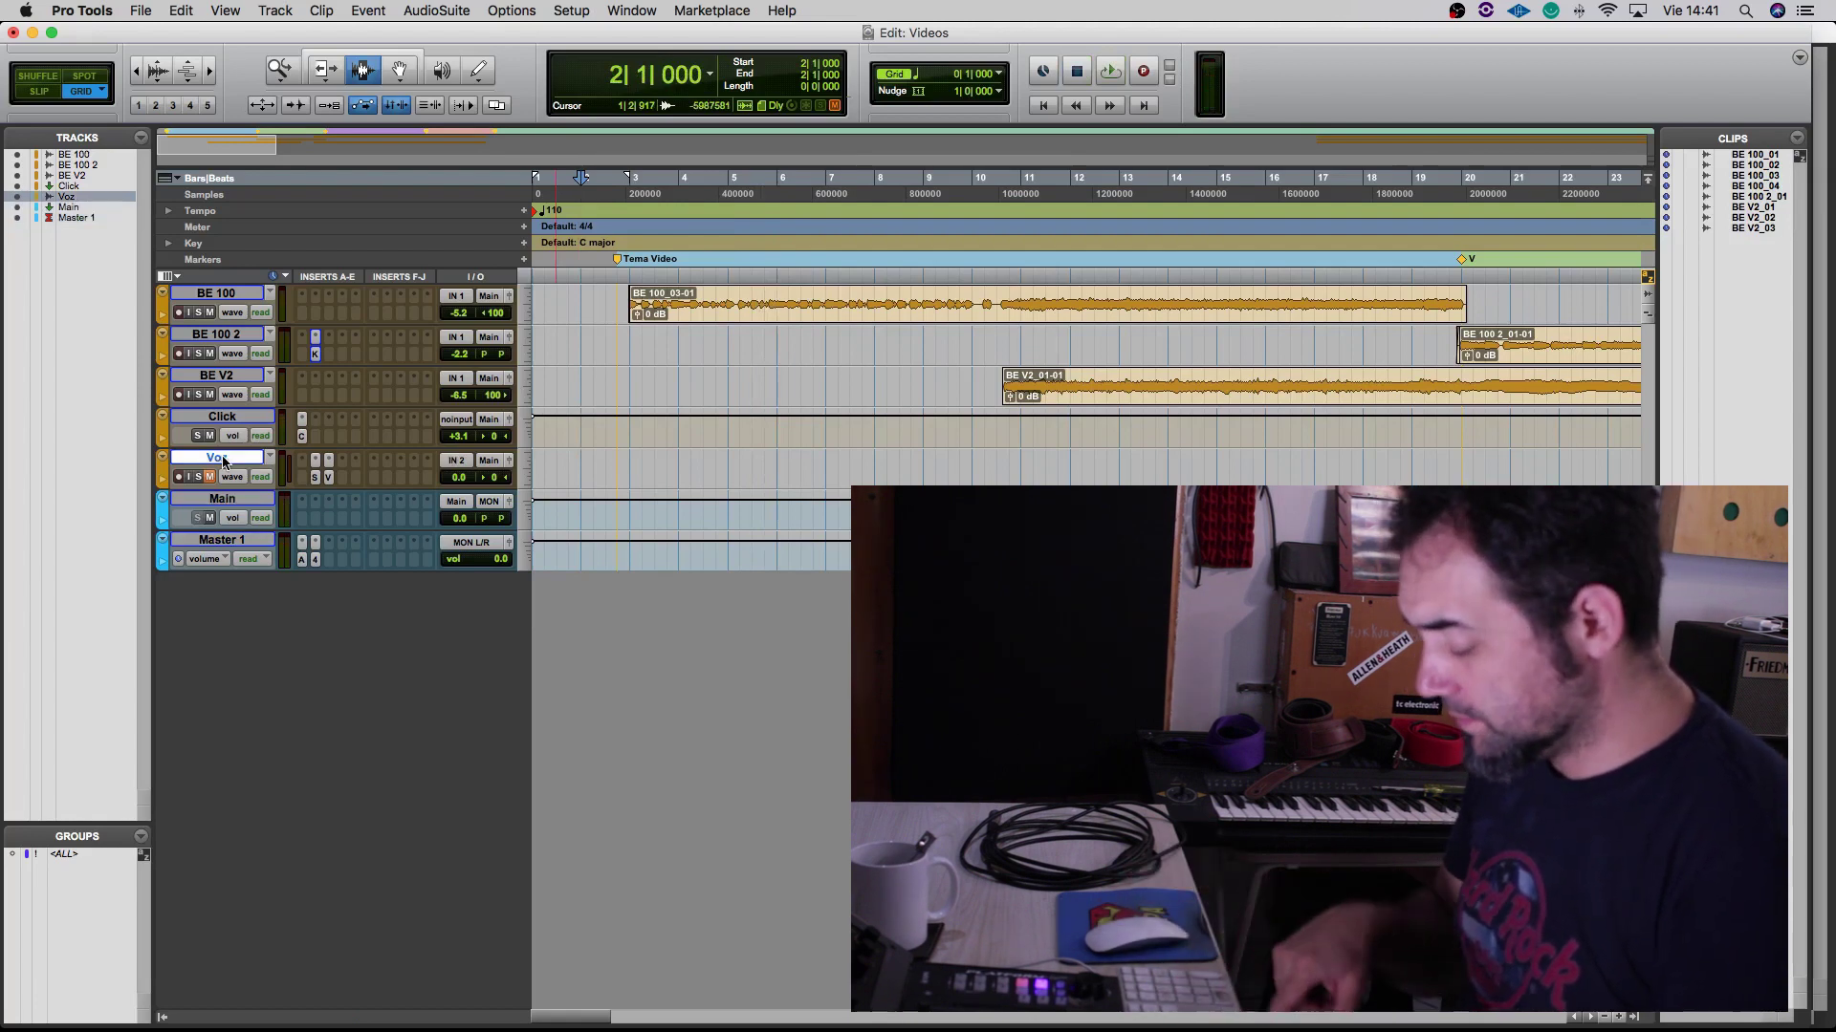
key(super+shift+n)
click(813, 372)
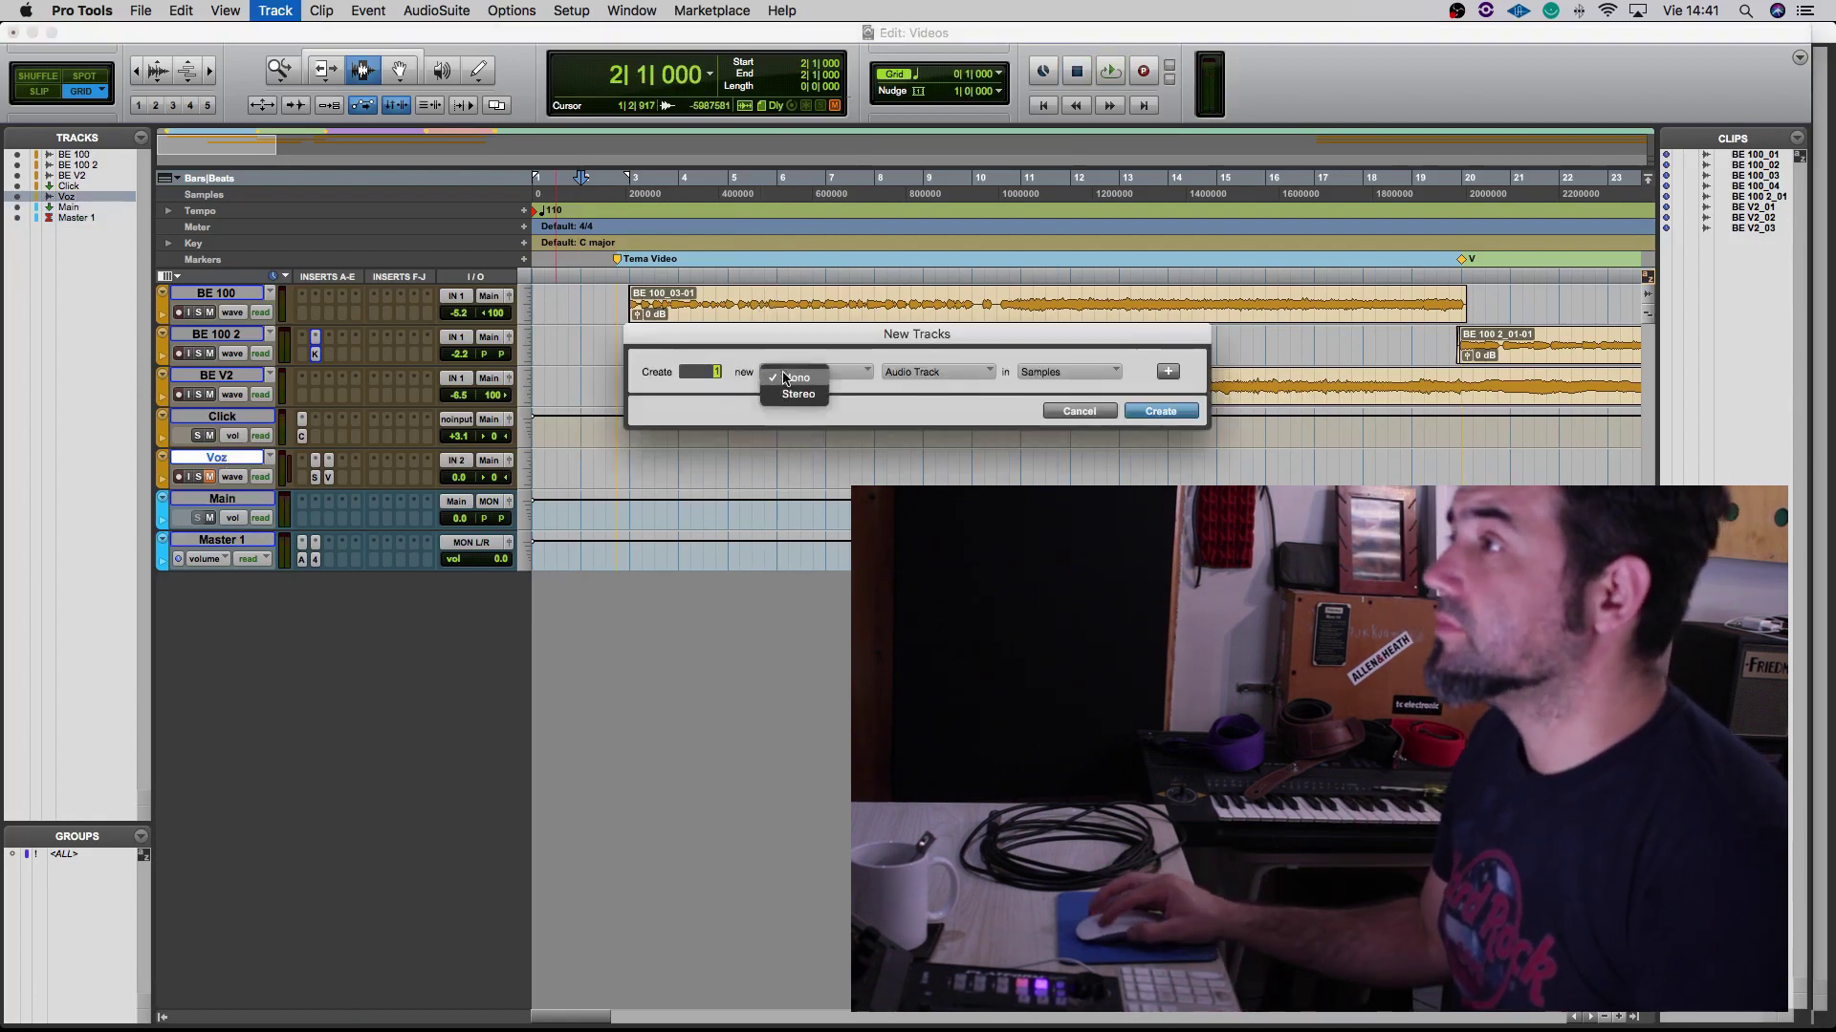
click(793, 390)
click(937, 373)
click(944, 394)
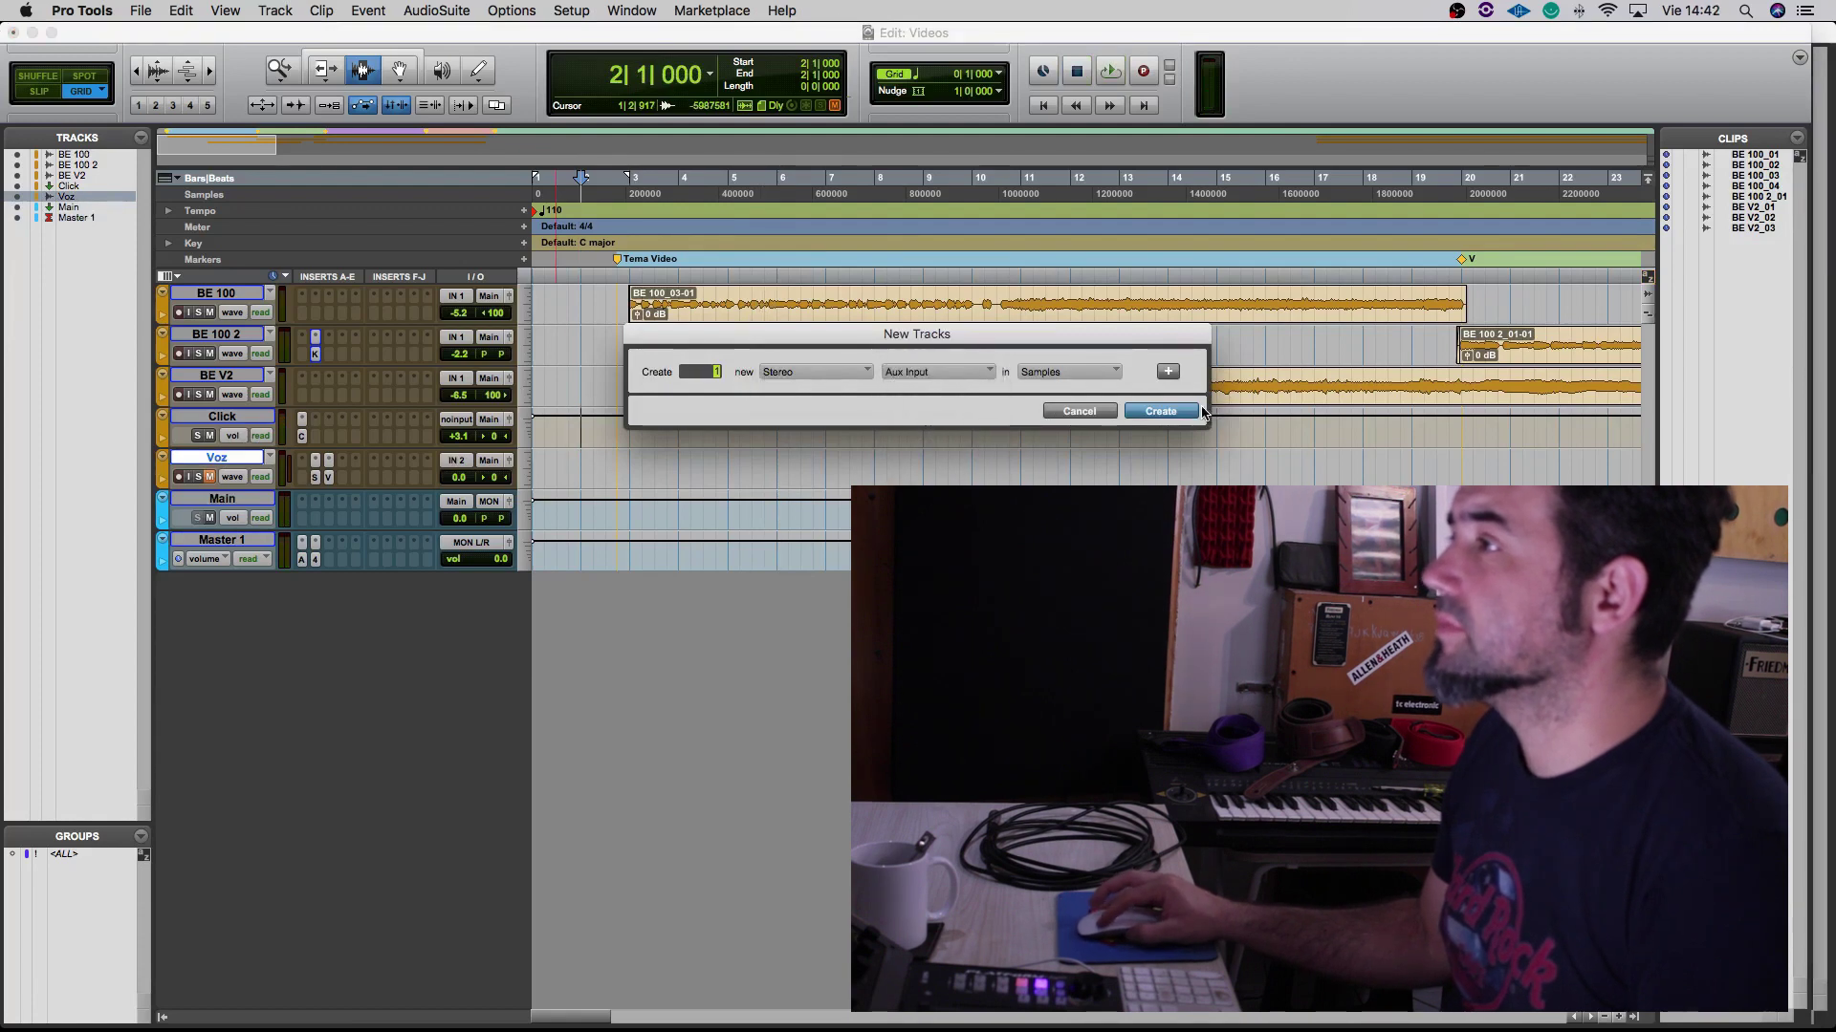
click(1159, 412)
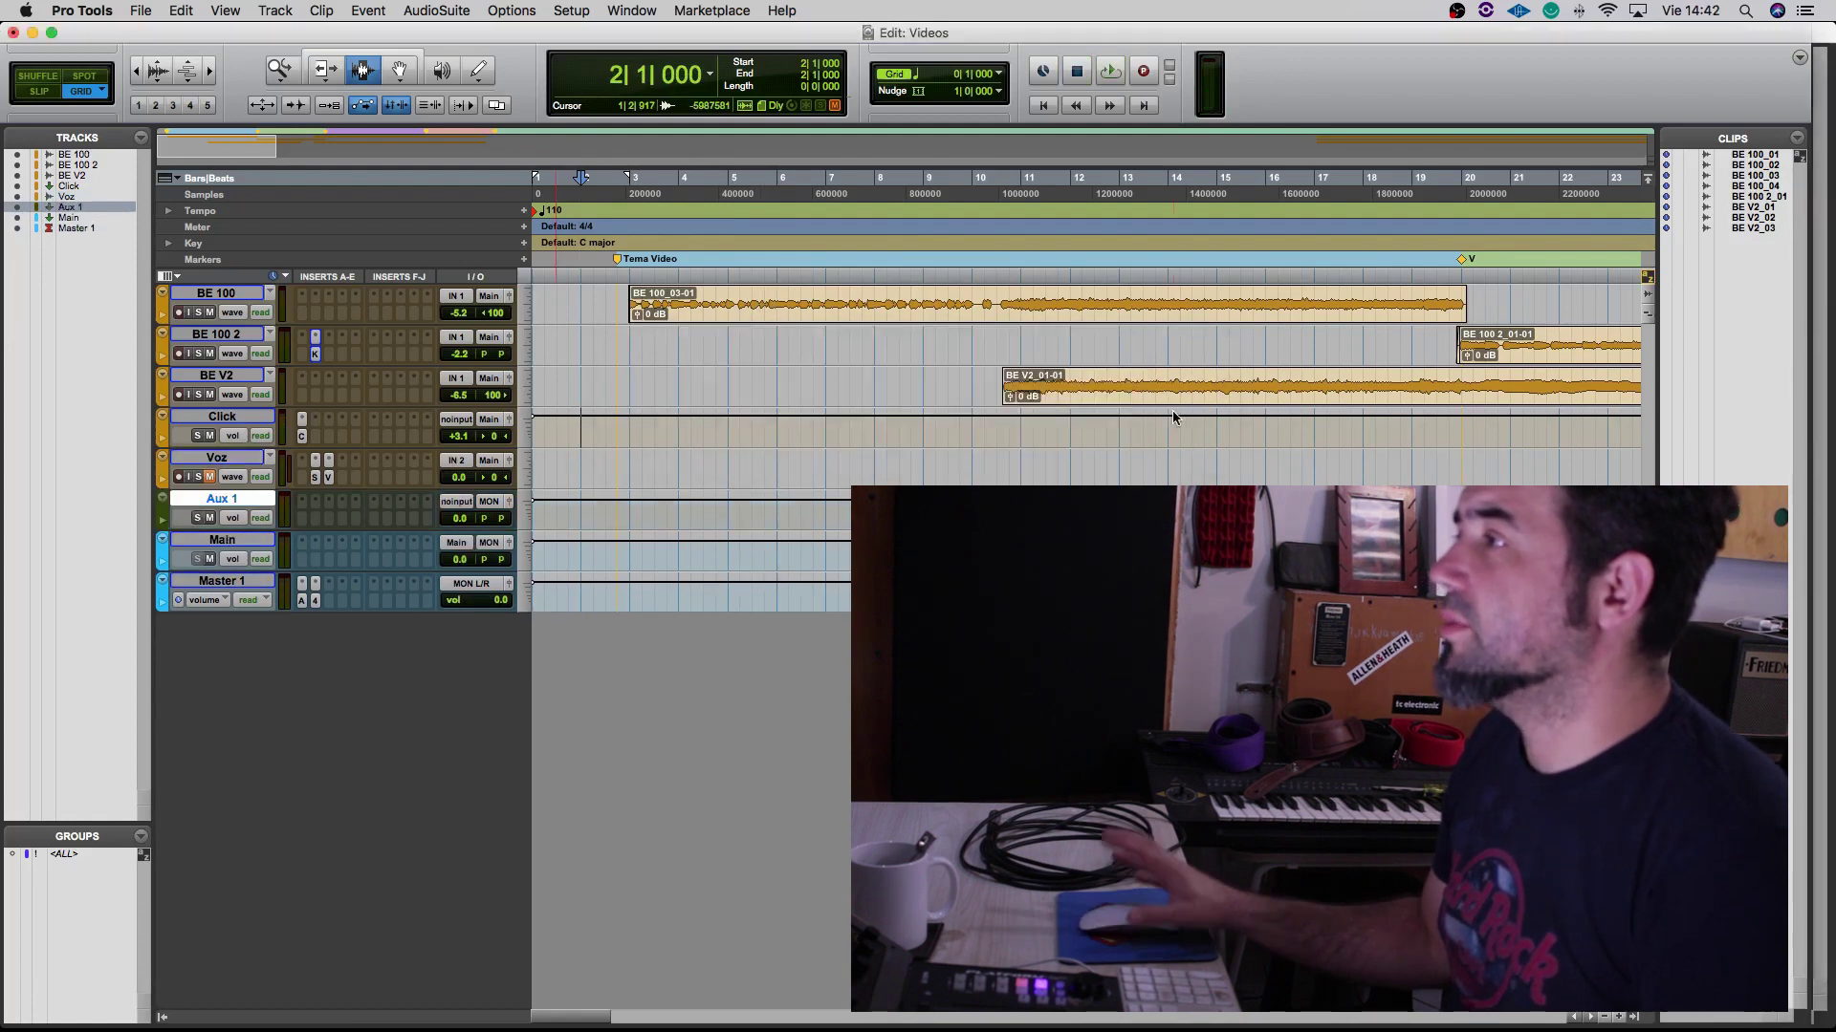
double_click(216, 499)
text(Verb)
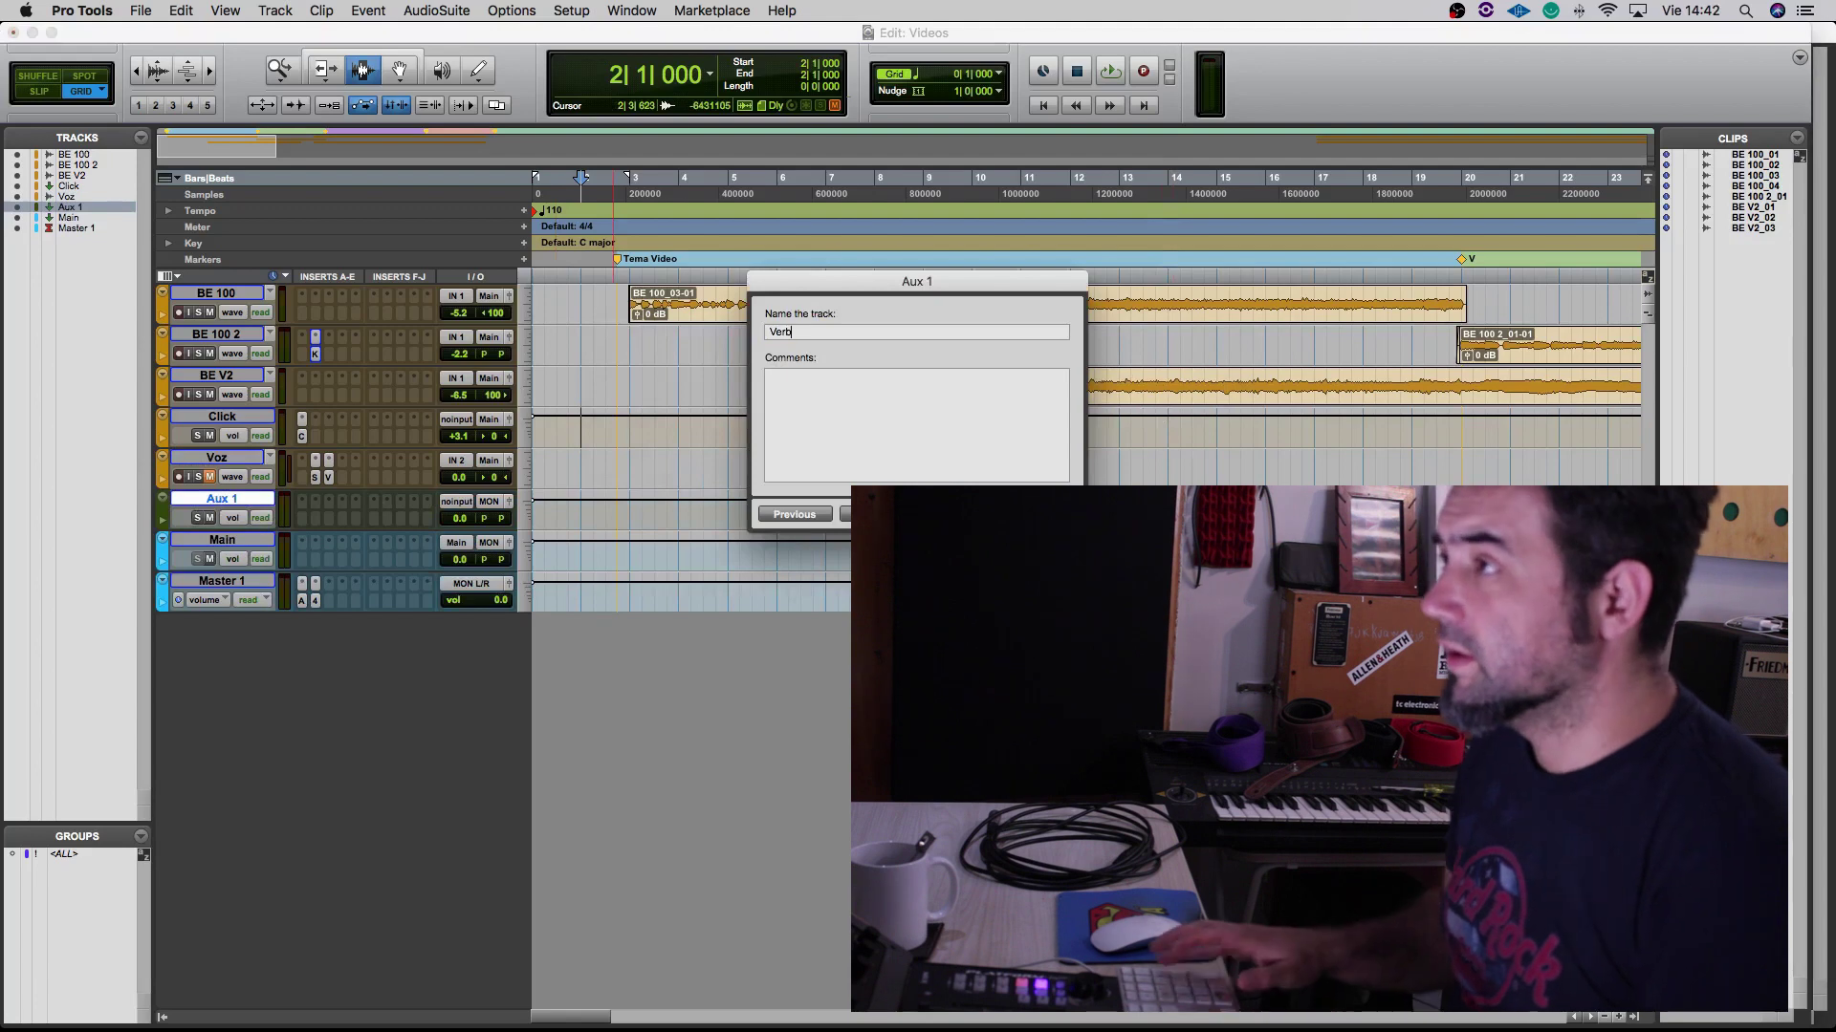
key(Return)
Insert the UAD Lexicon 480L reverb on the Verb track and select the Medium Room program from the Rooms bank
click(301, 519)
mouse_move(301, 519)
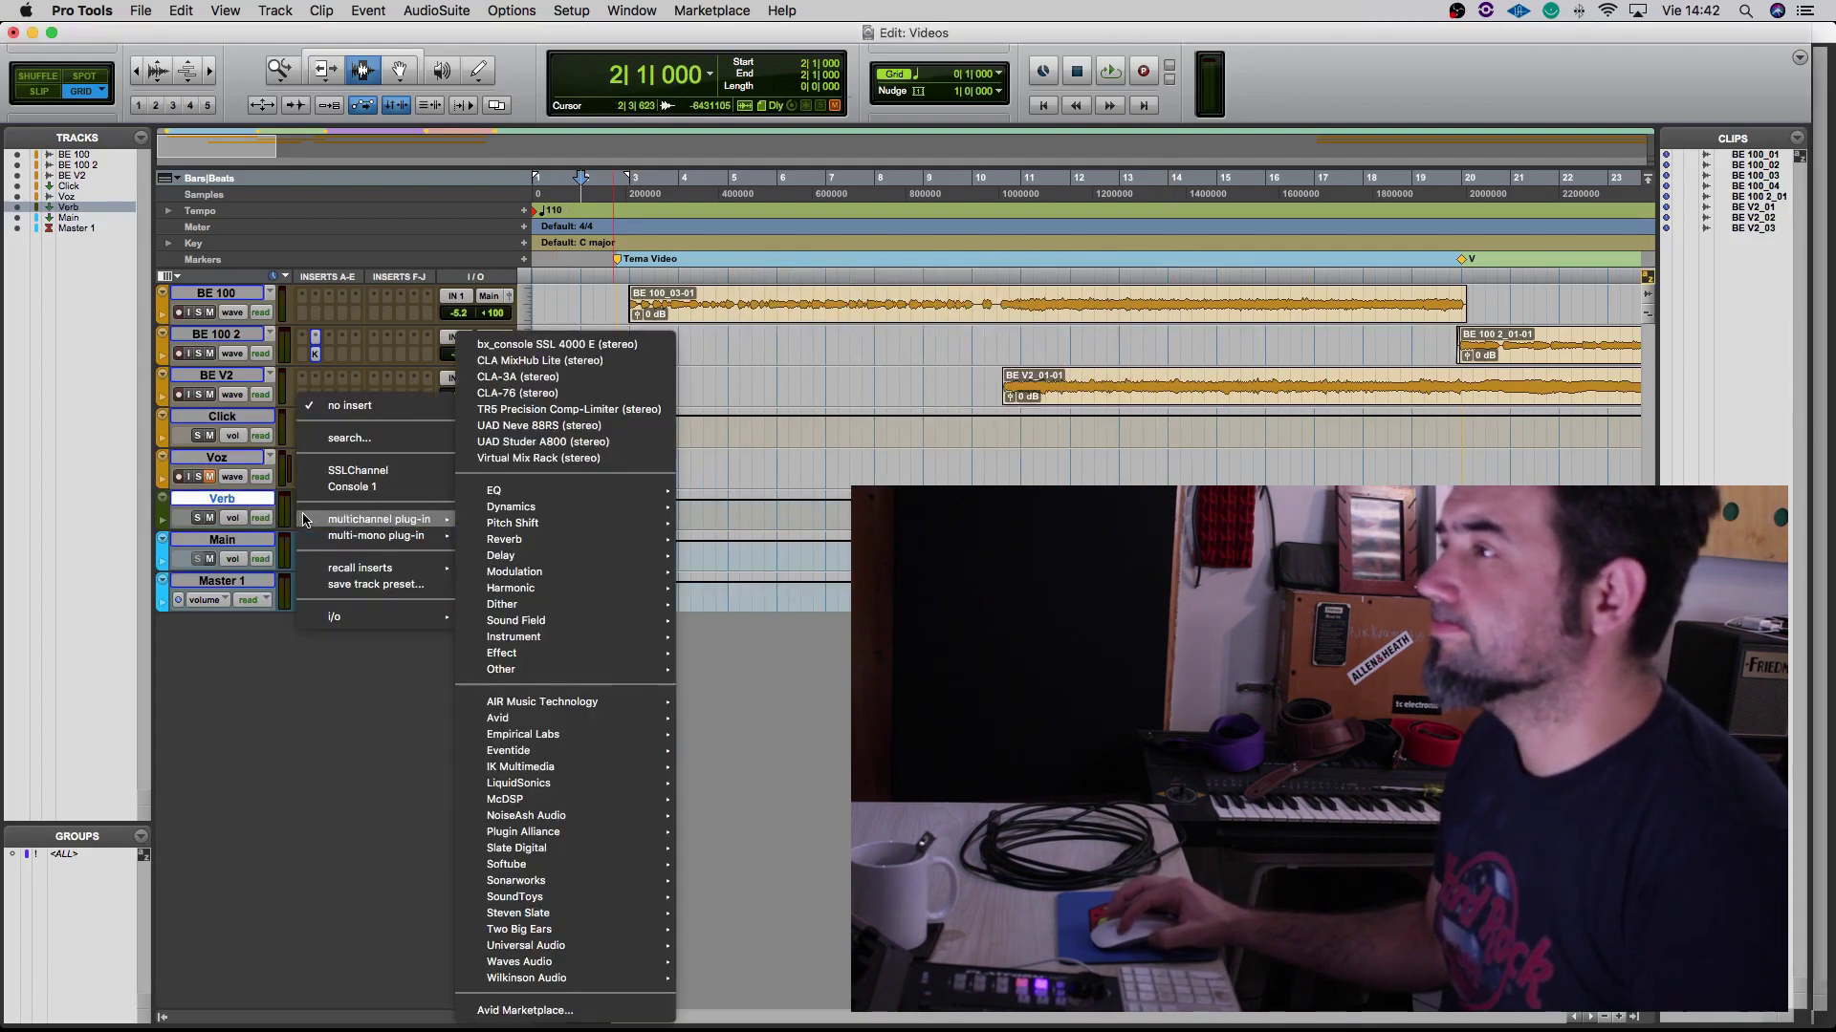
mouse_move(542, 550)
click(817, 902)
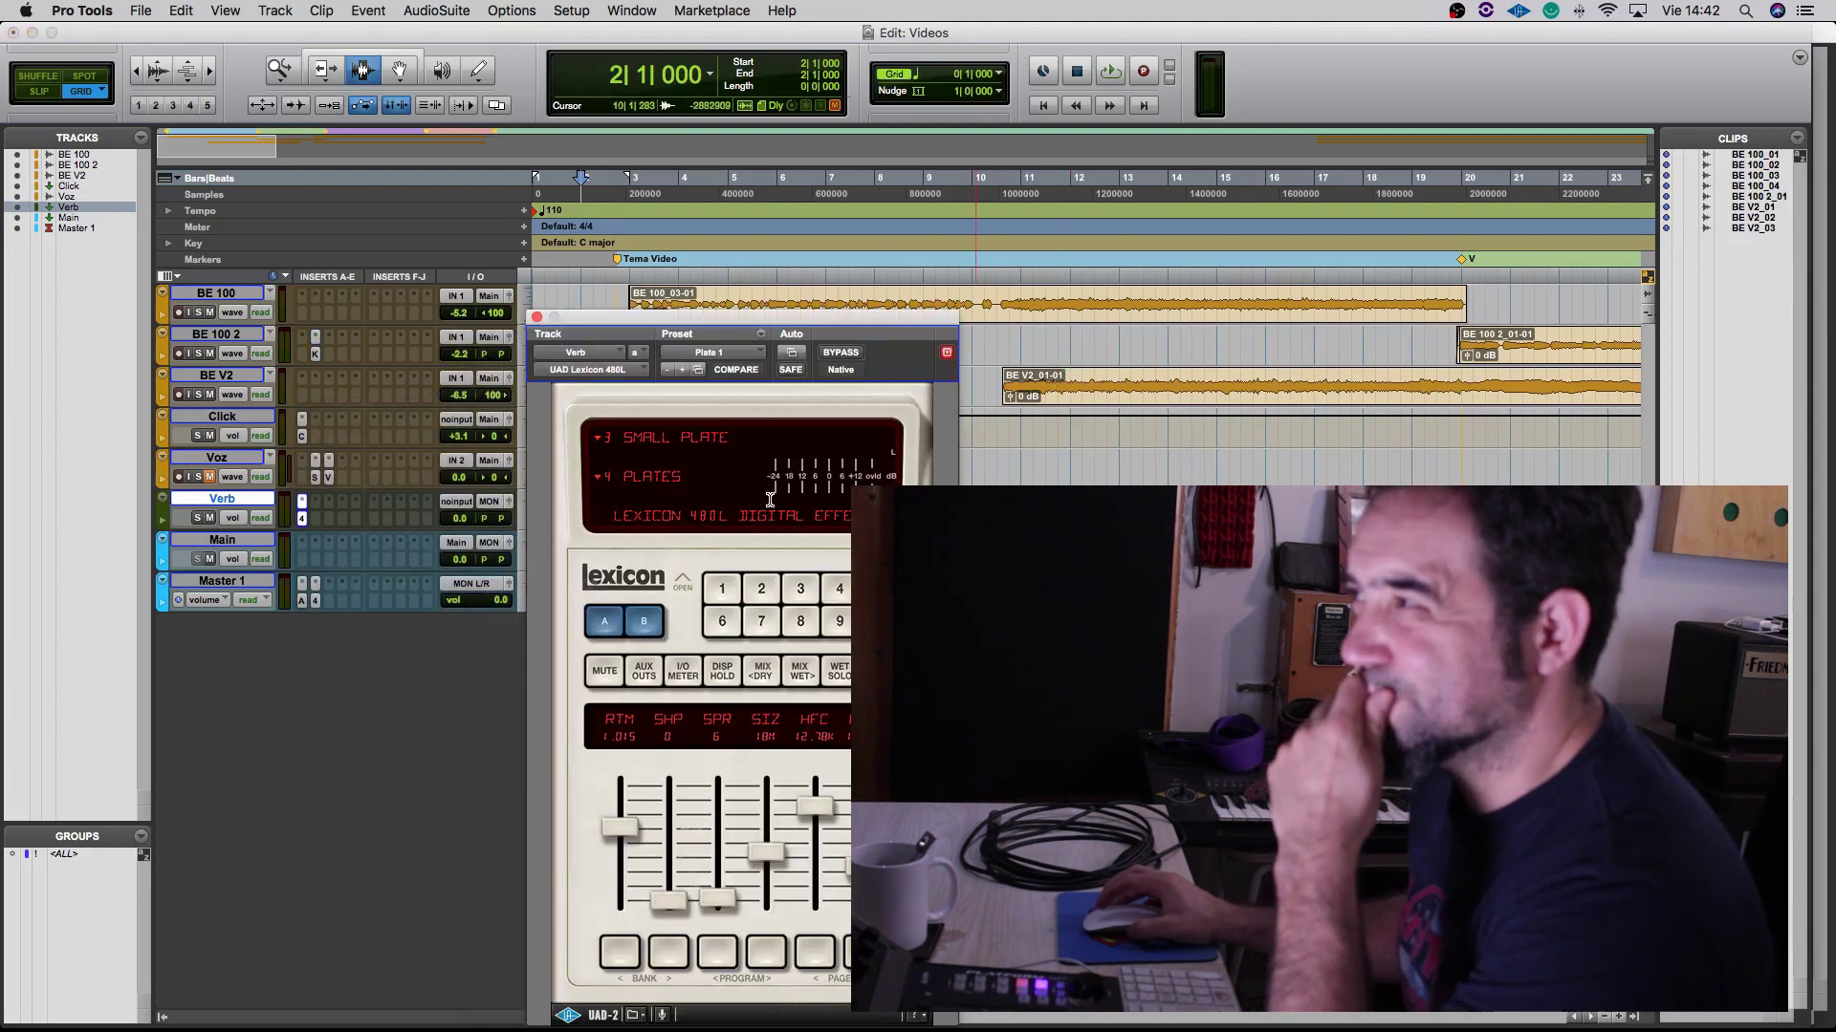
click(640, 484)
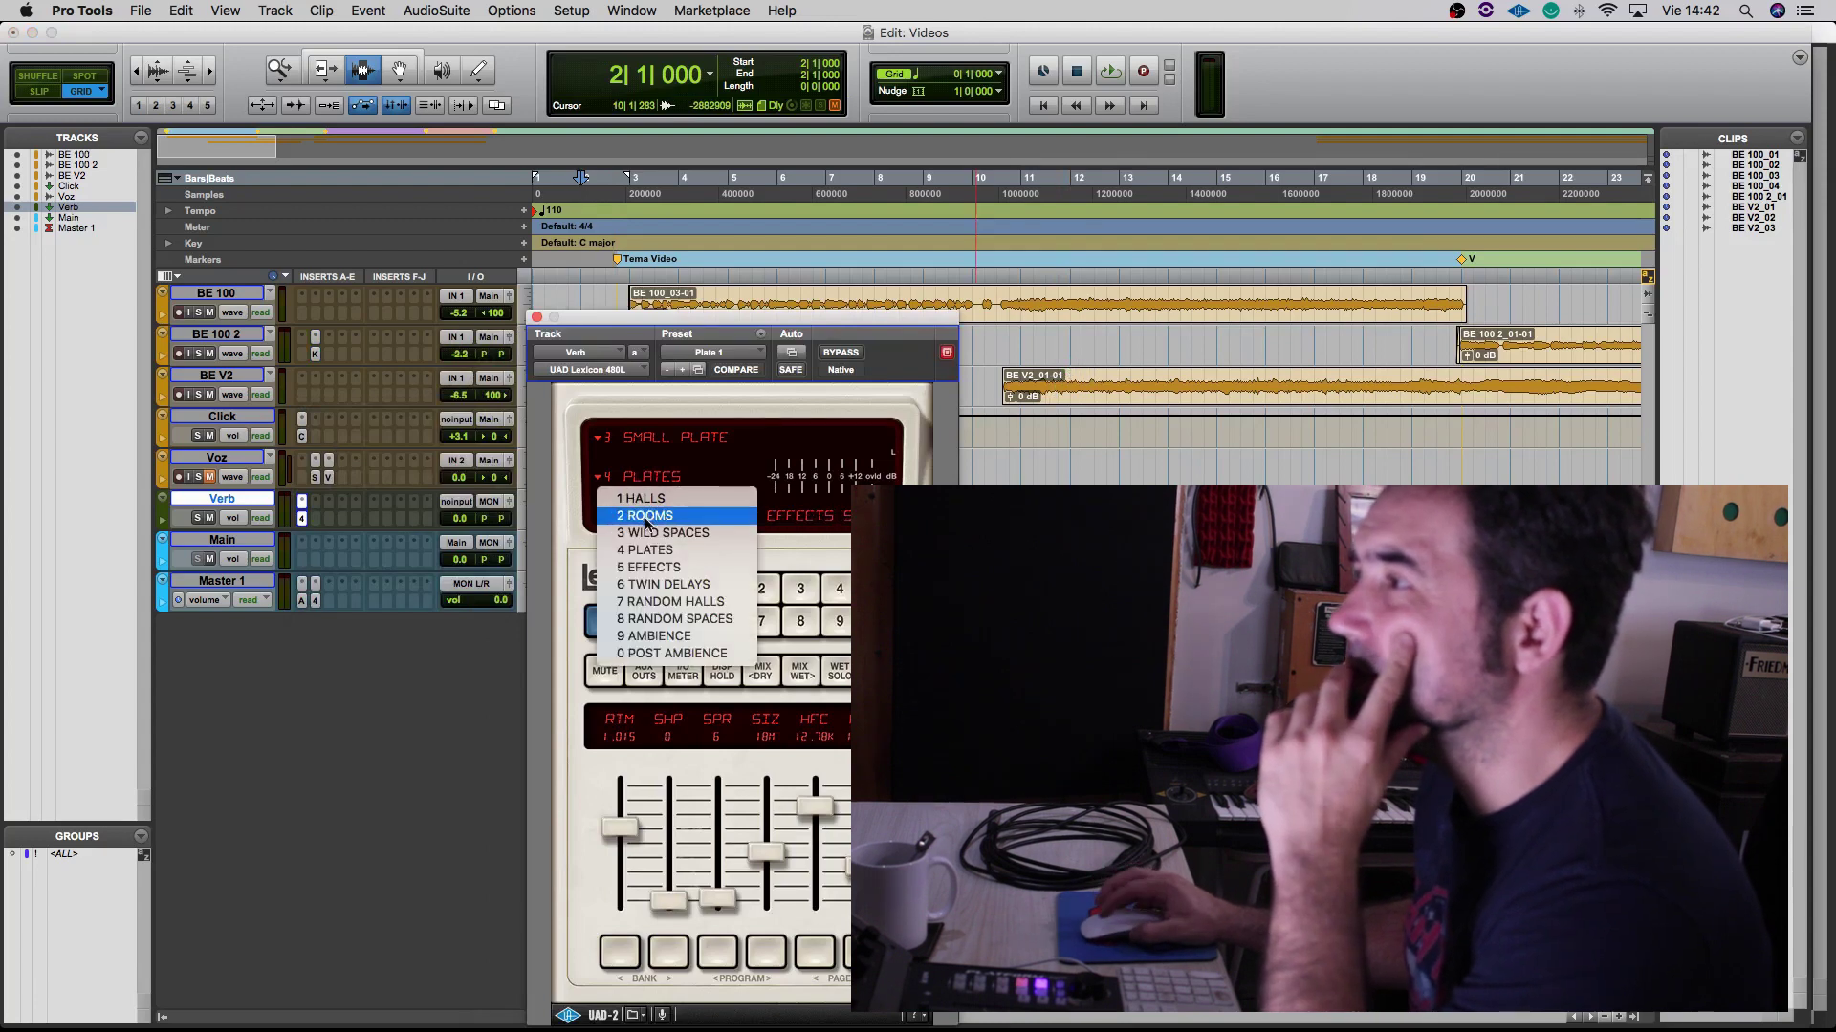
click(688, 448)
click(689, 447)
click(707, 508)
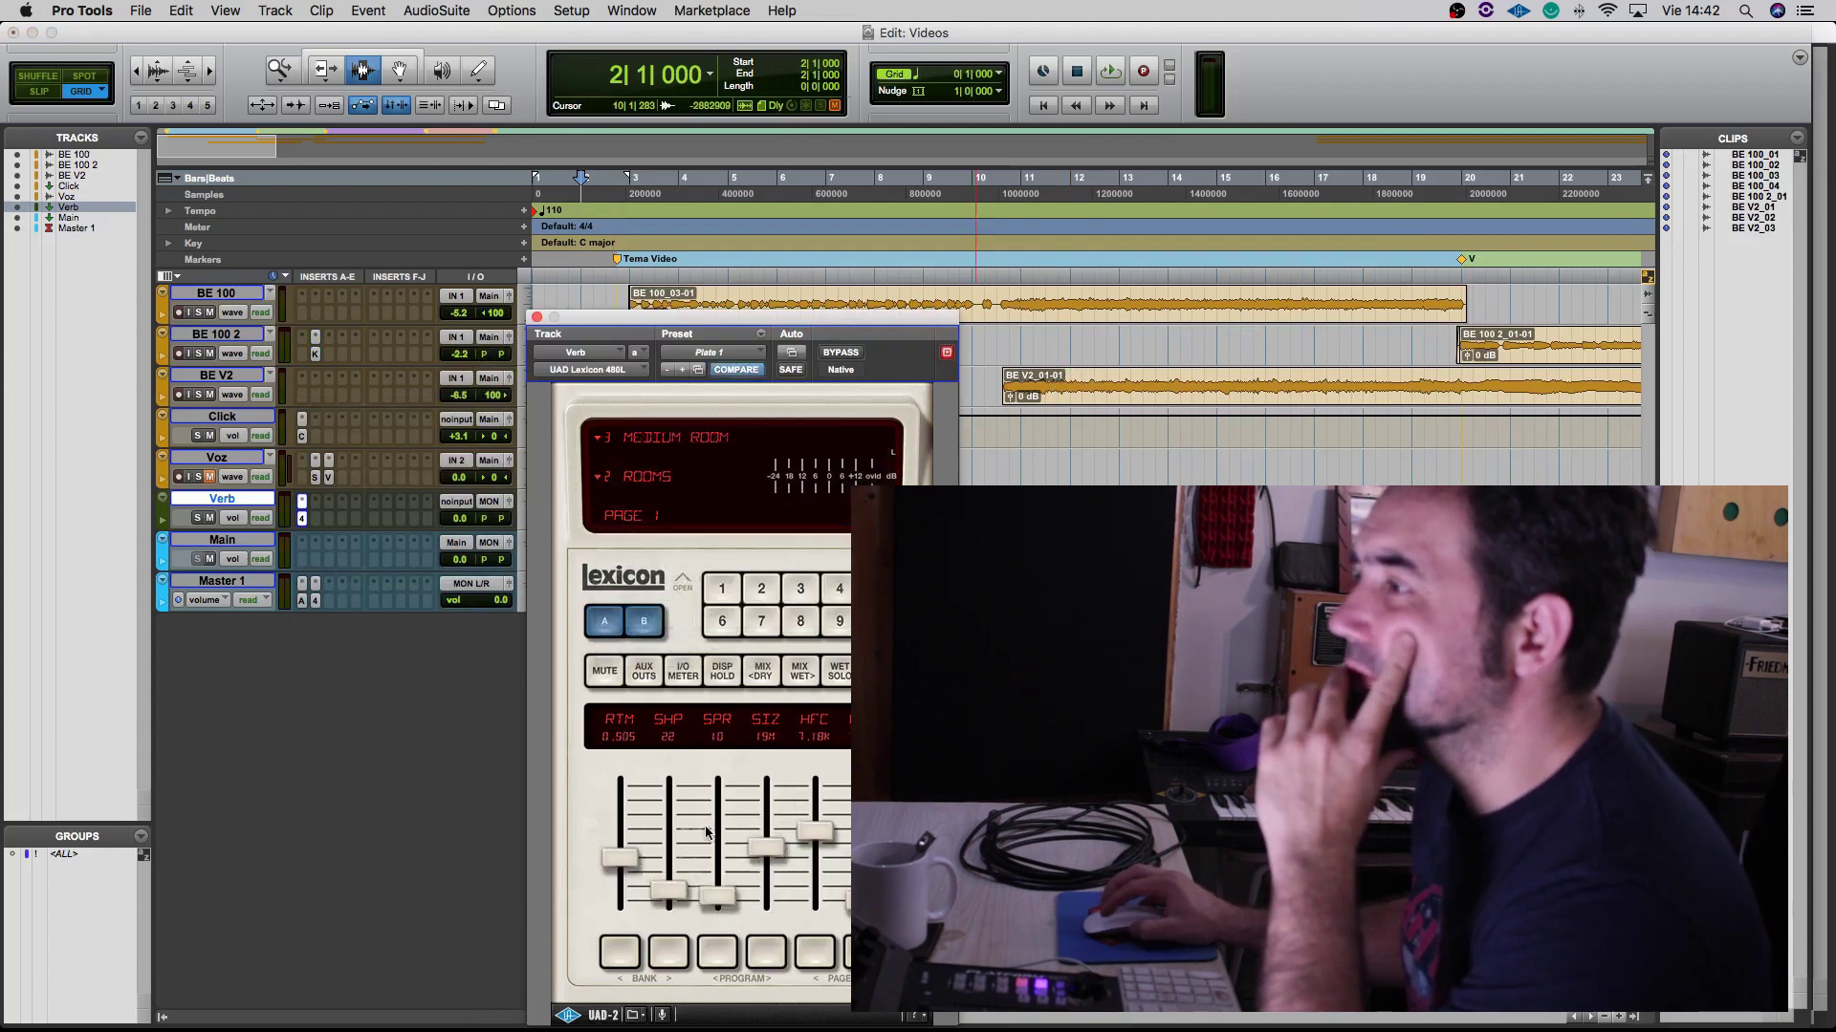
click(537, 316)
Set the Verb track's input to the Med Room stereo bus and its output to the Main stereo bus
click(451, 507)
mouse_move(483, 519)
mouse_move(612, 539)
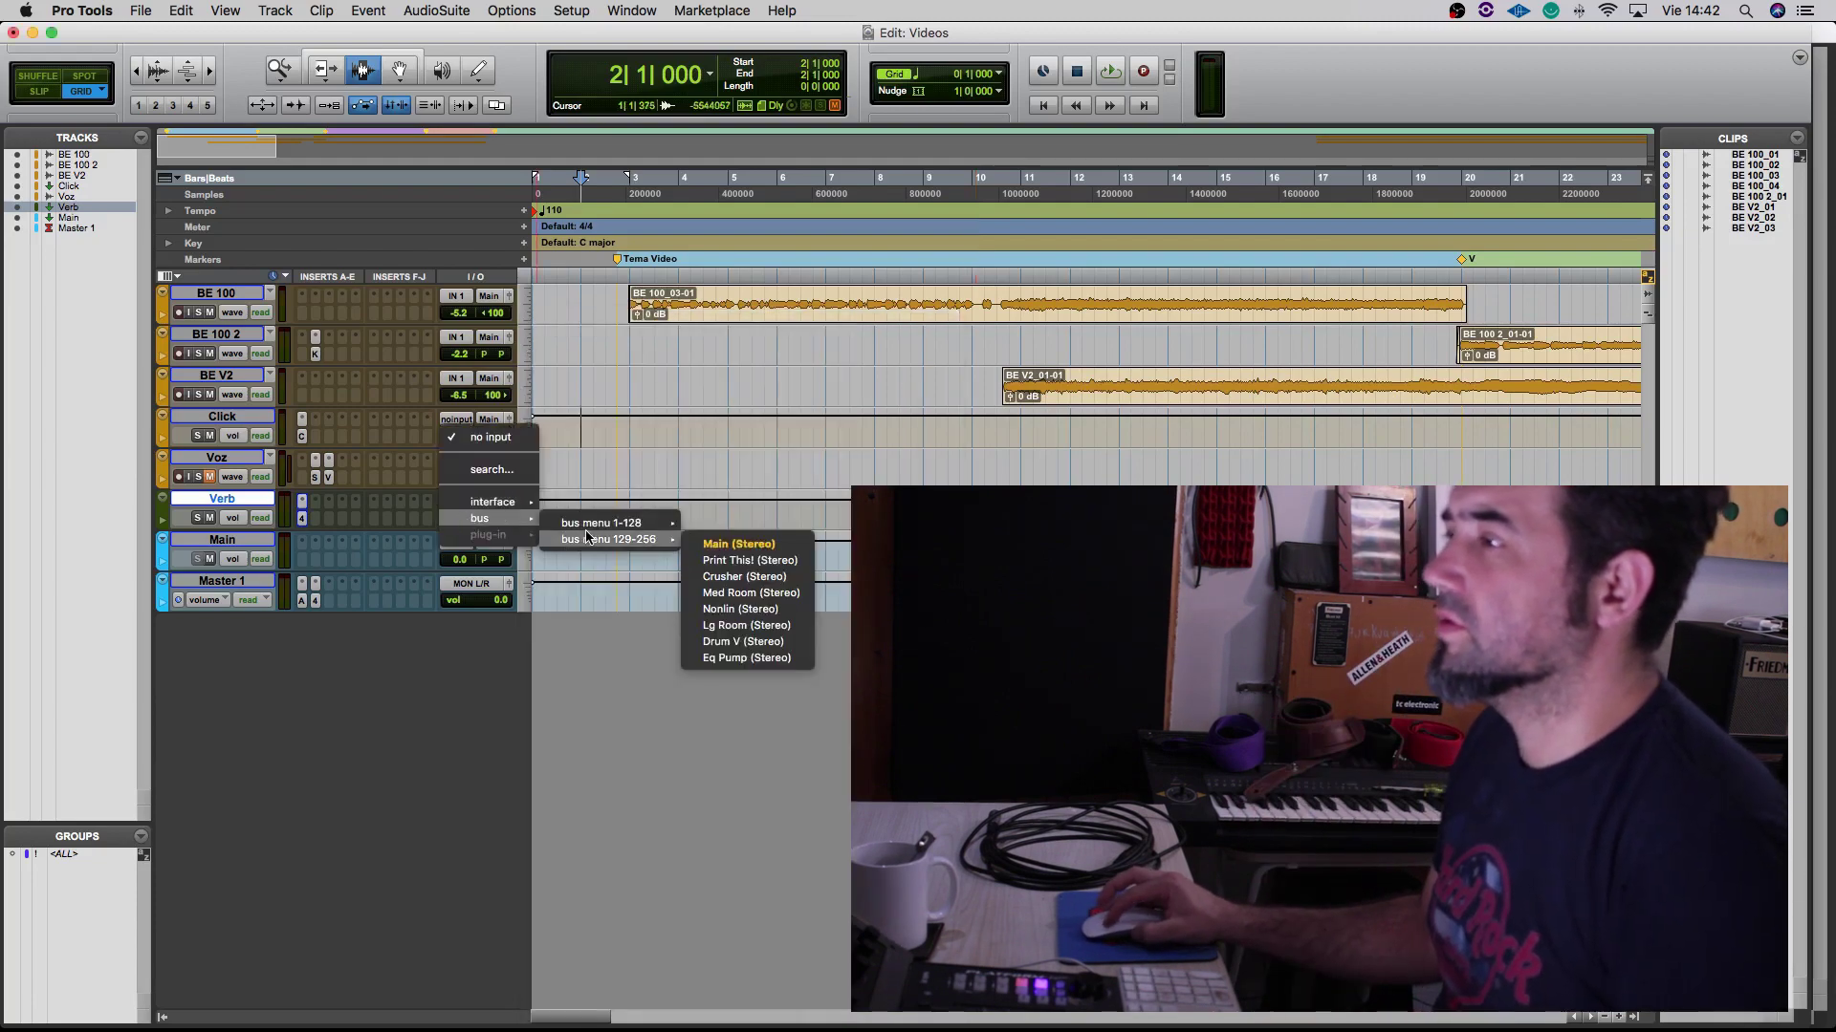
click(755, 593)
click(489, 502)
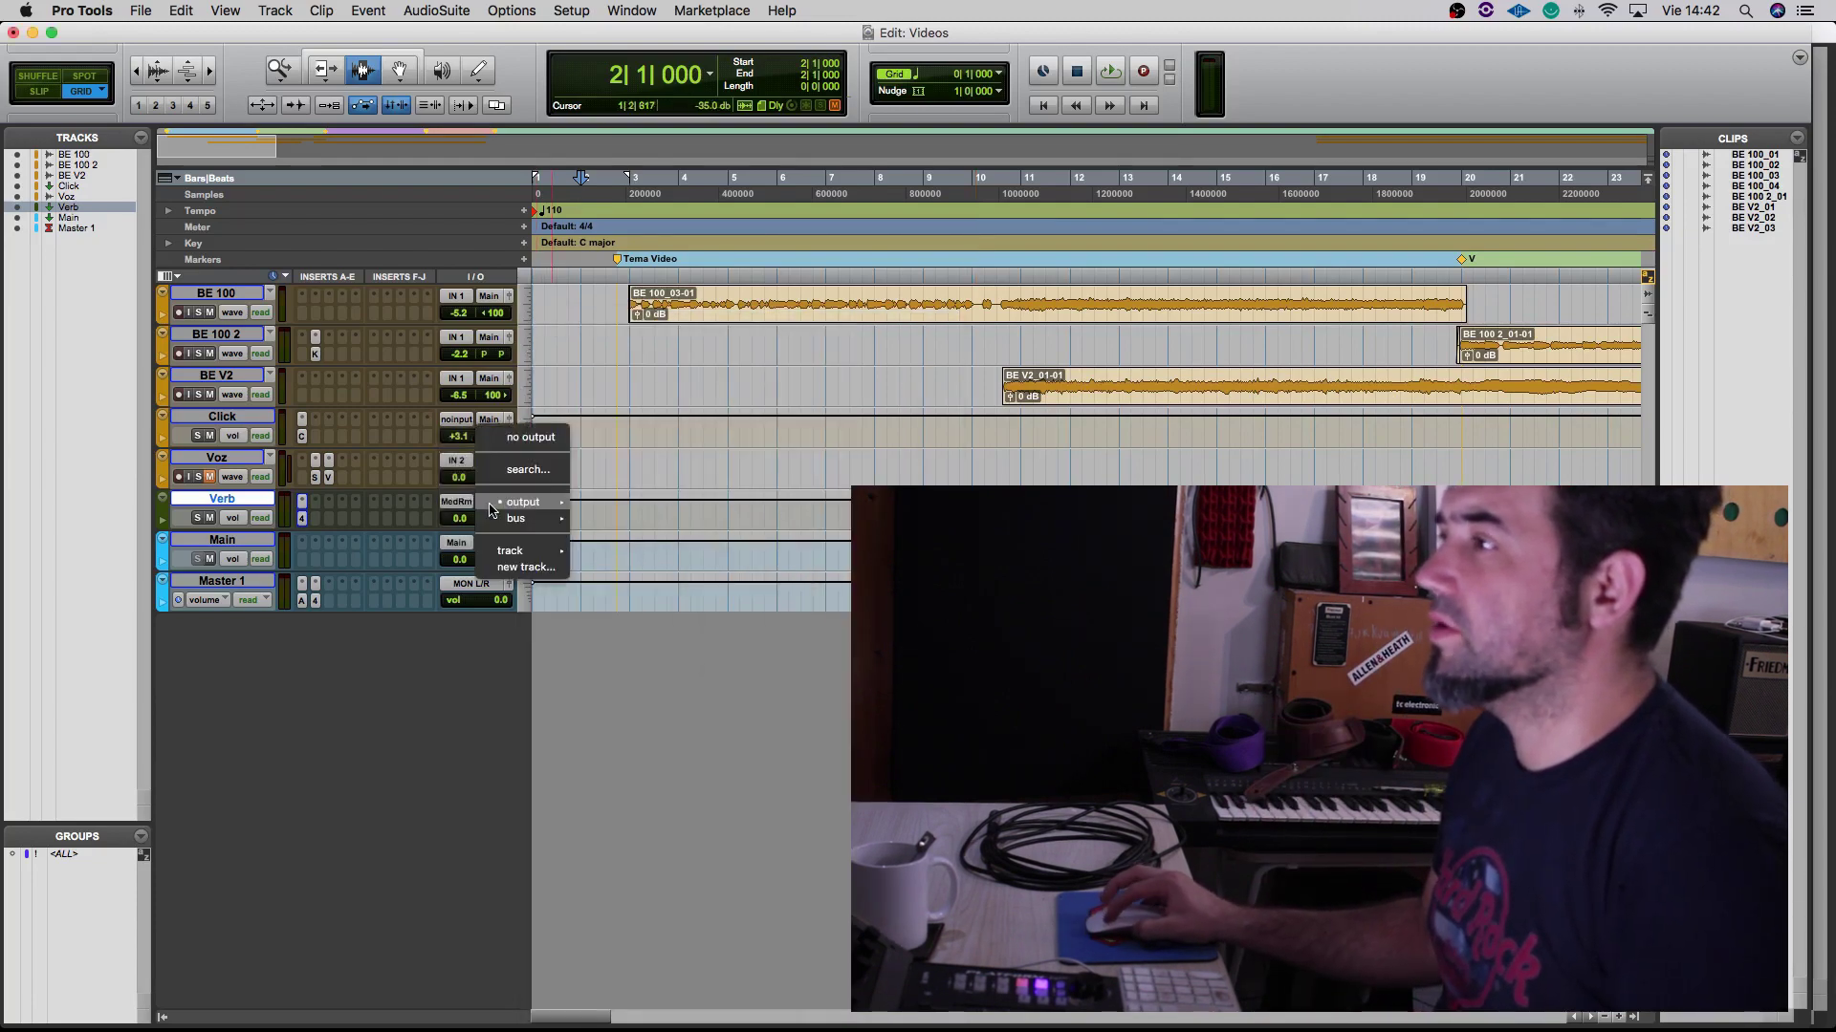
mouse_move(516, 518)
mouse_move(628, 543)
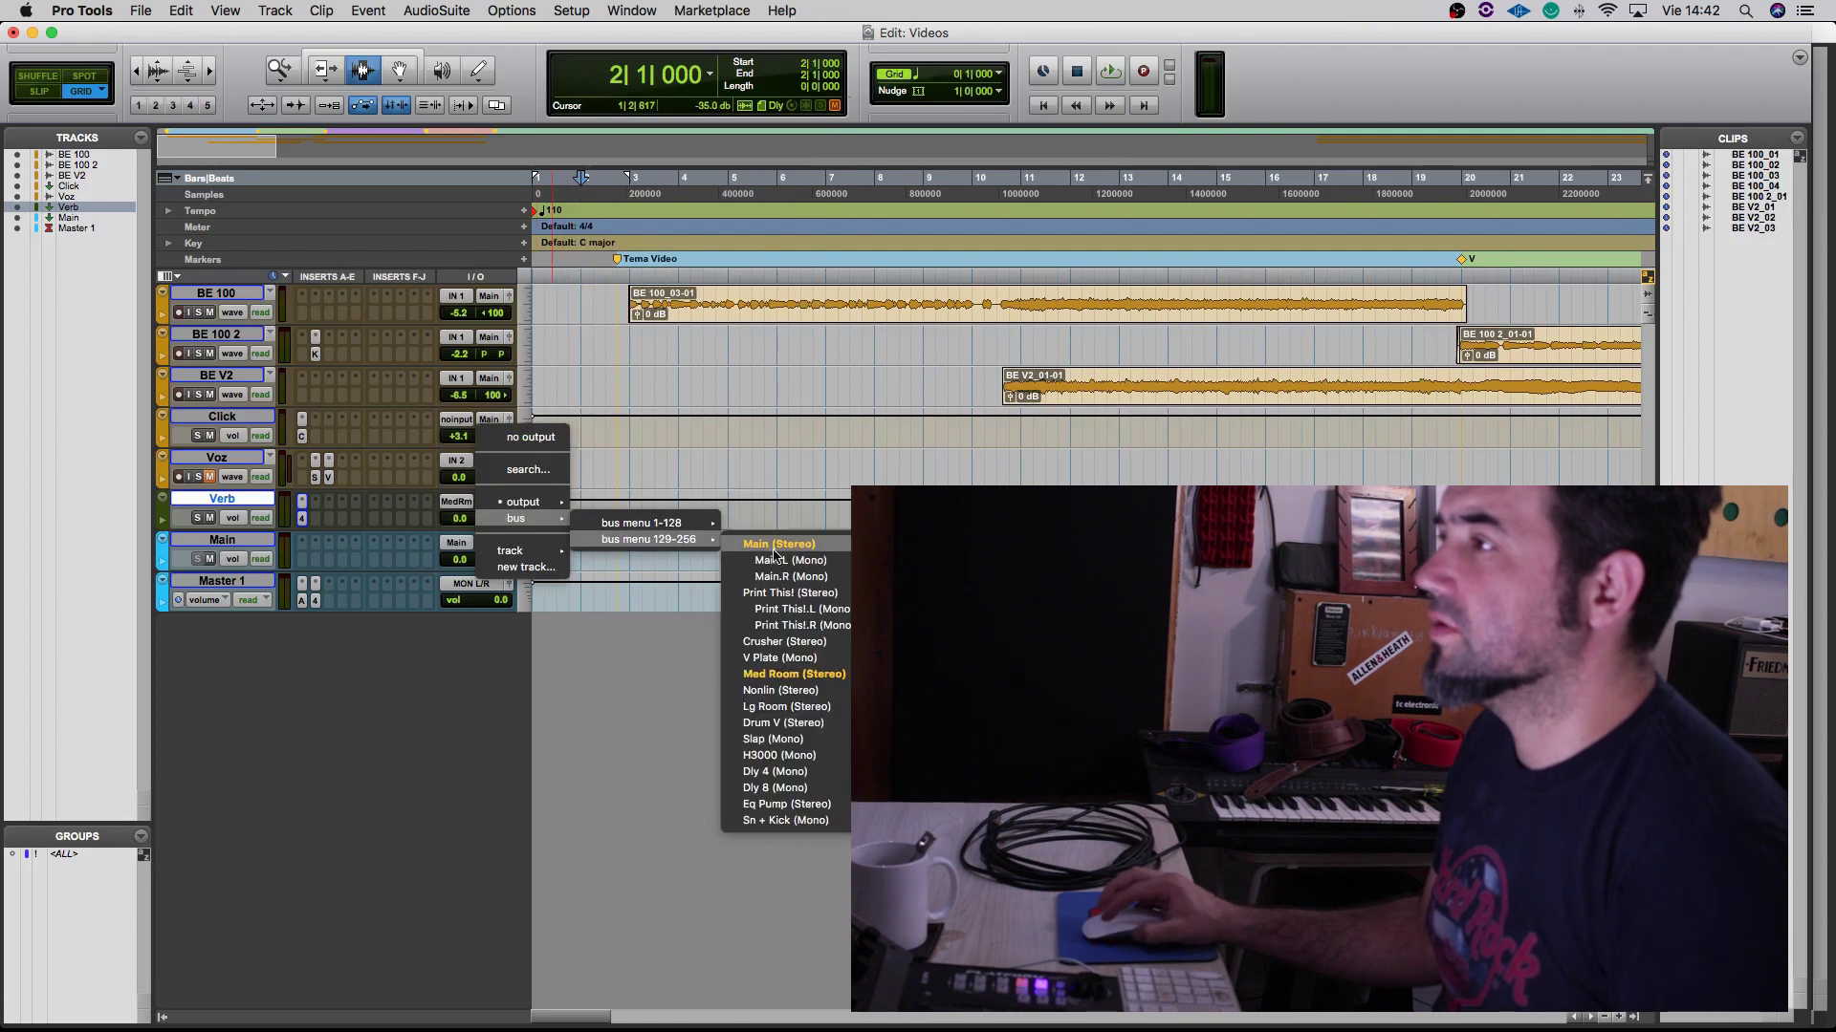
click(775, 556)
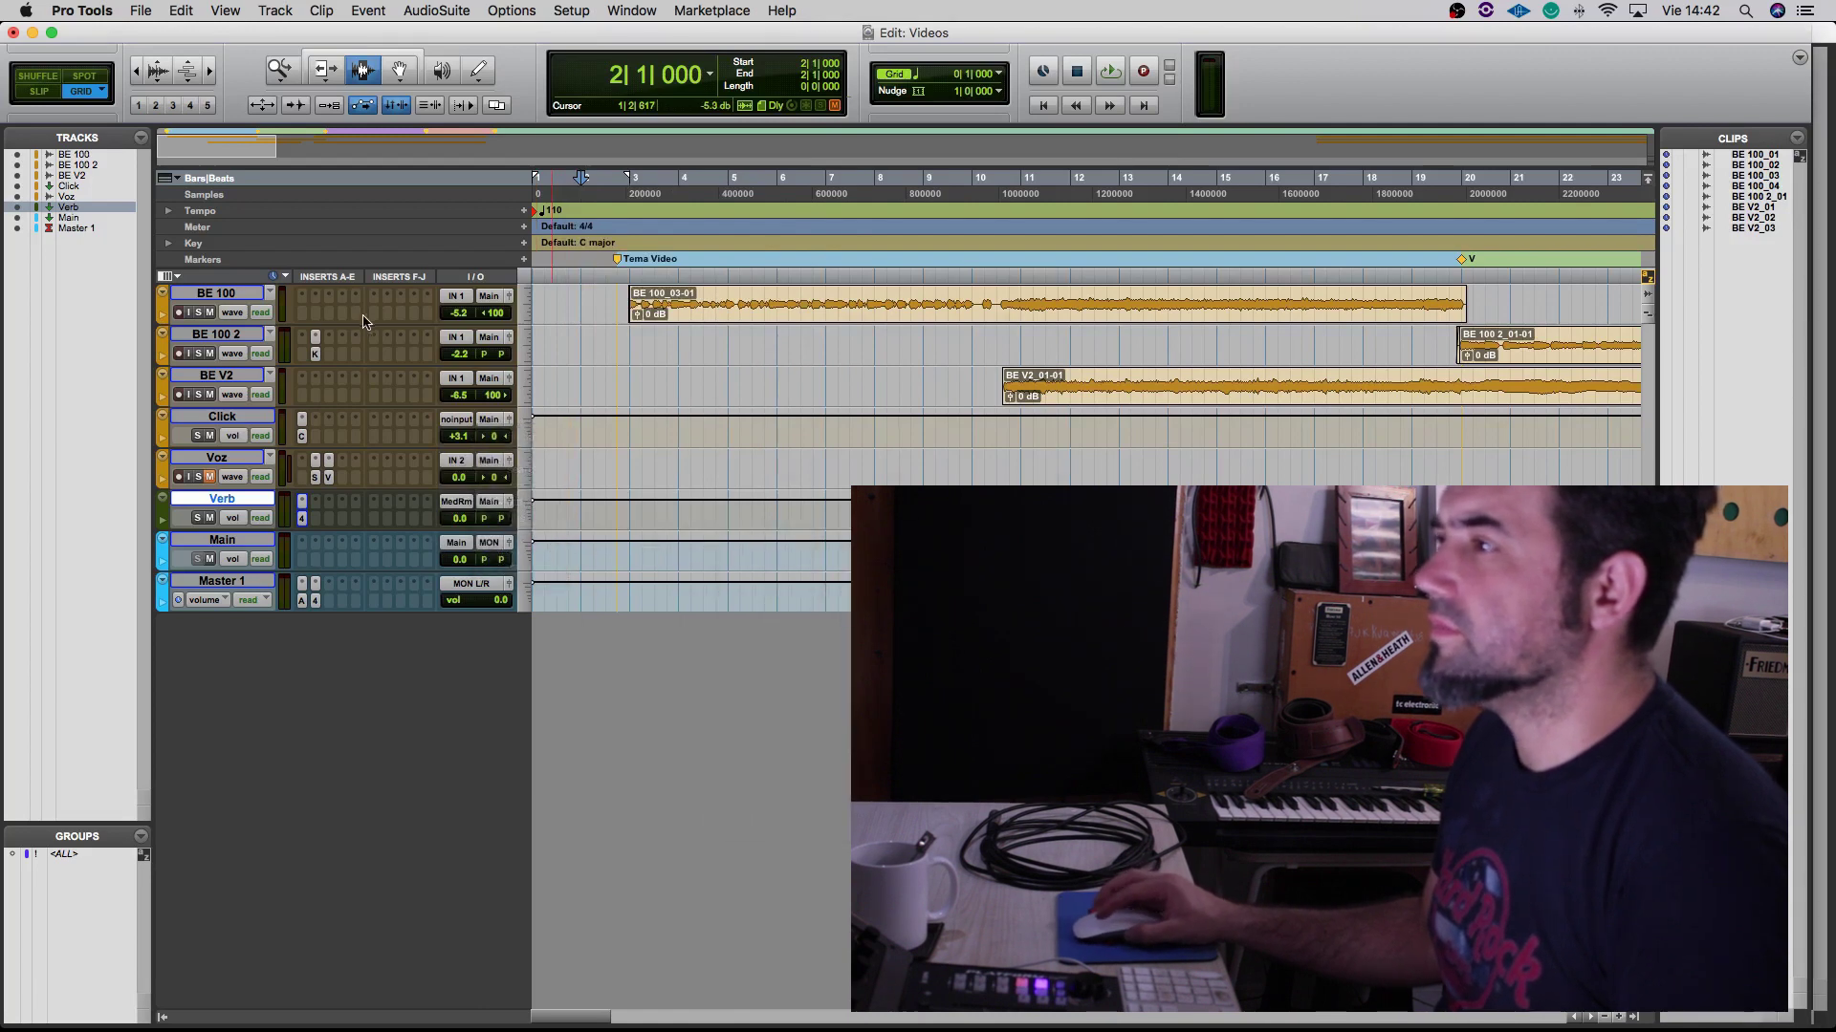
In the Mix window, add a Med Room bus send on BE 100, with its level at -5.4 dB and its pan at 100
key(super+equal)
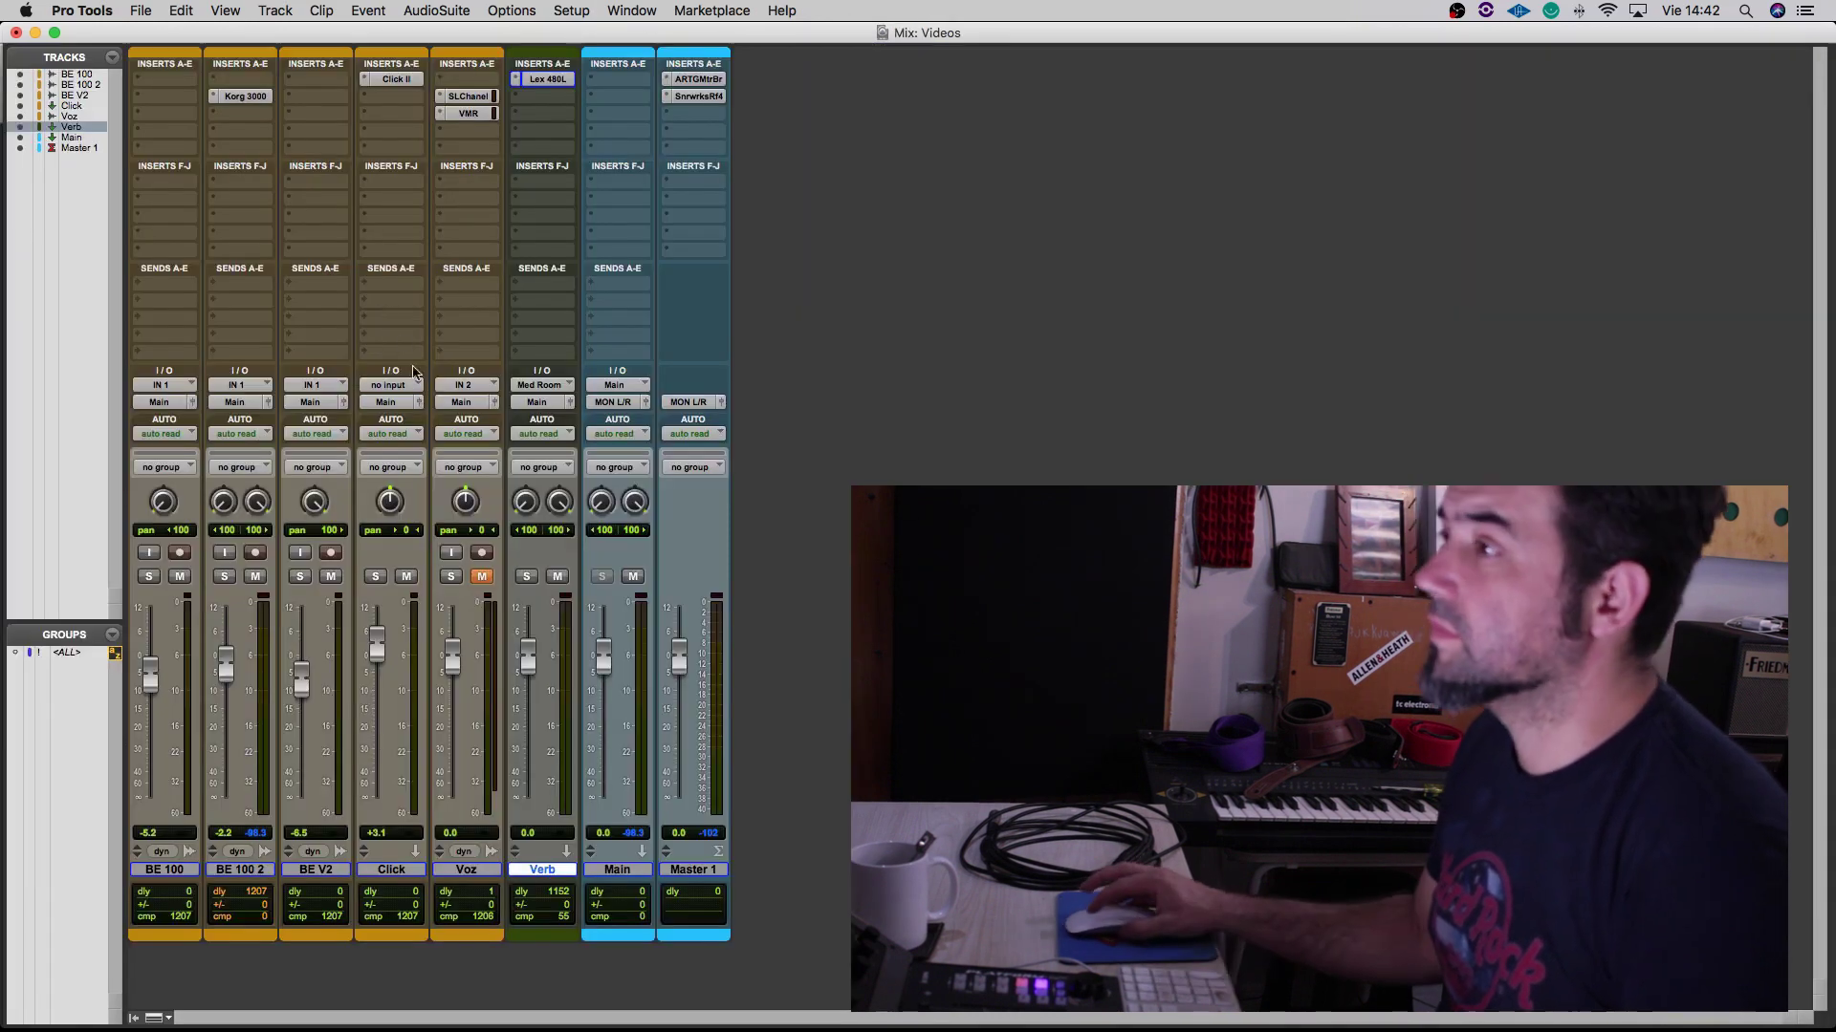
click(383, 284)
click(172, 291)
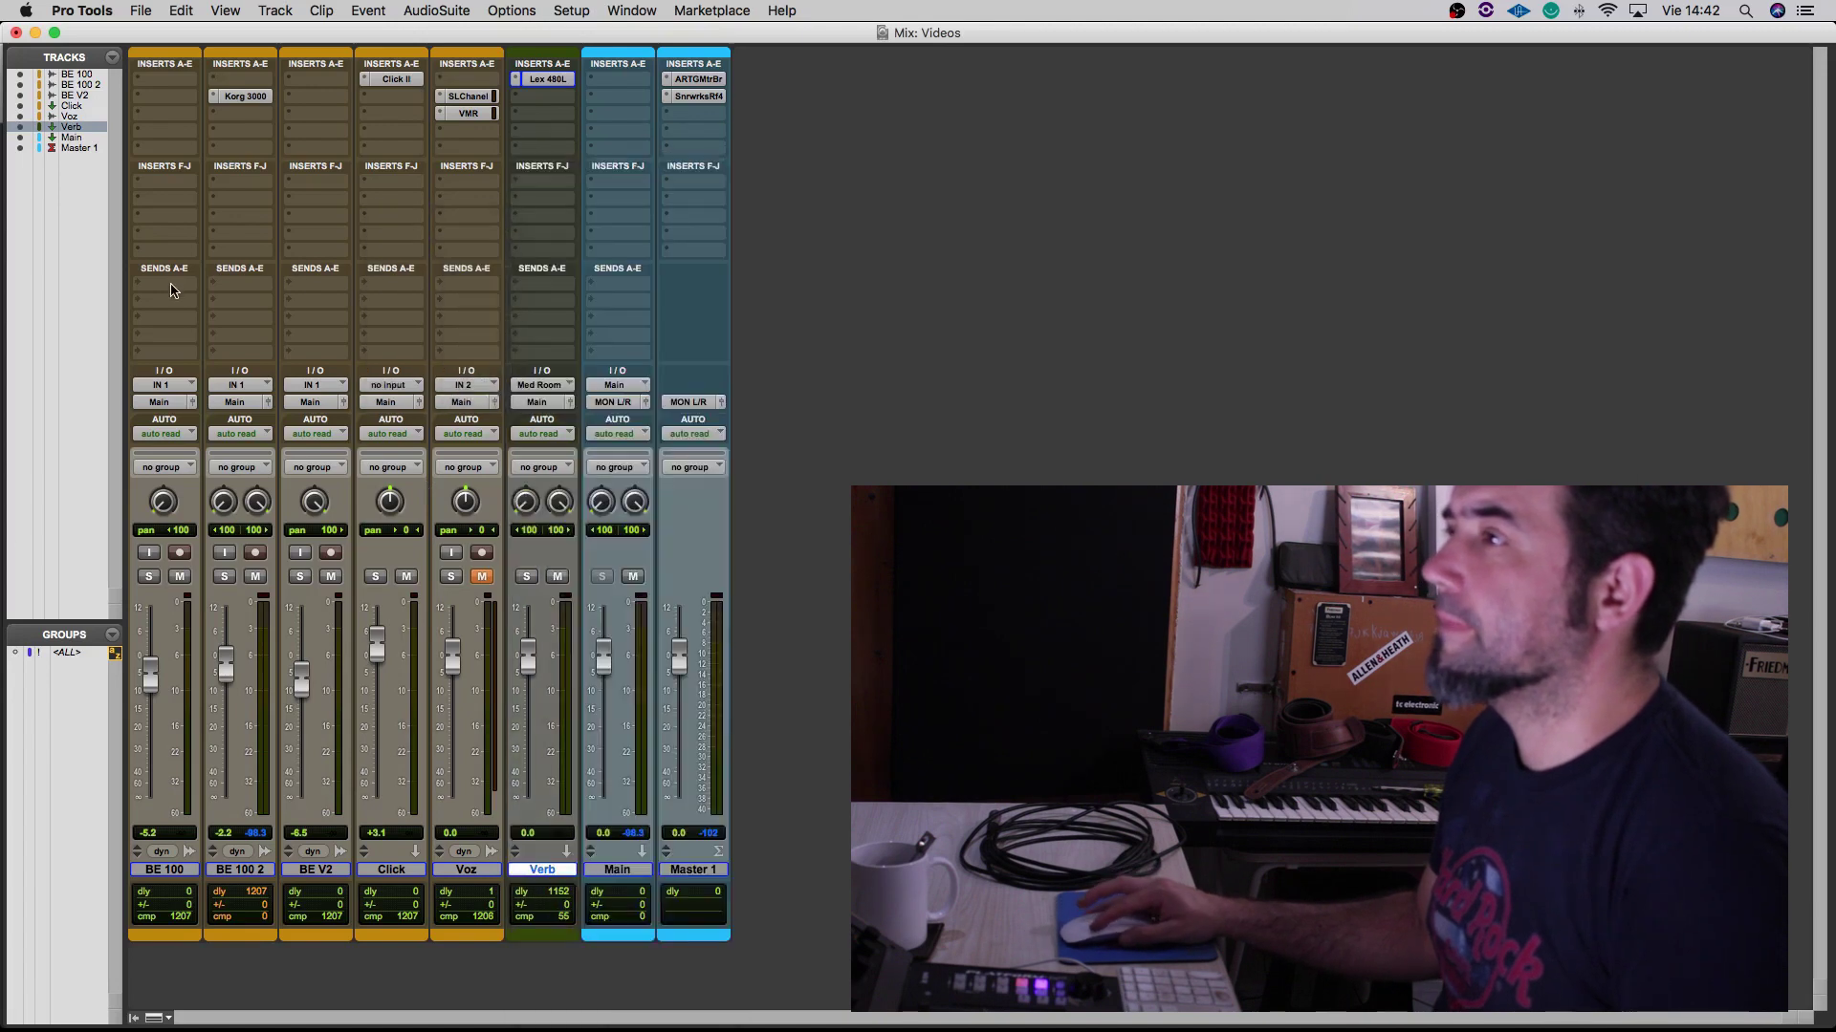
click(178, 300)
mouse_move(223, 304)
mouse_move(401, 323)
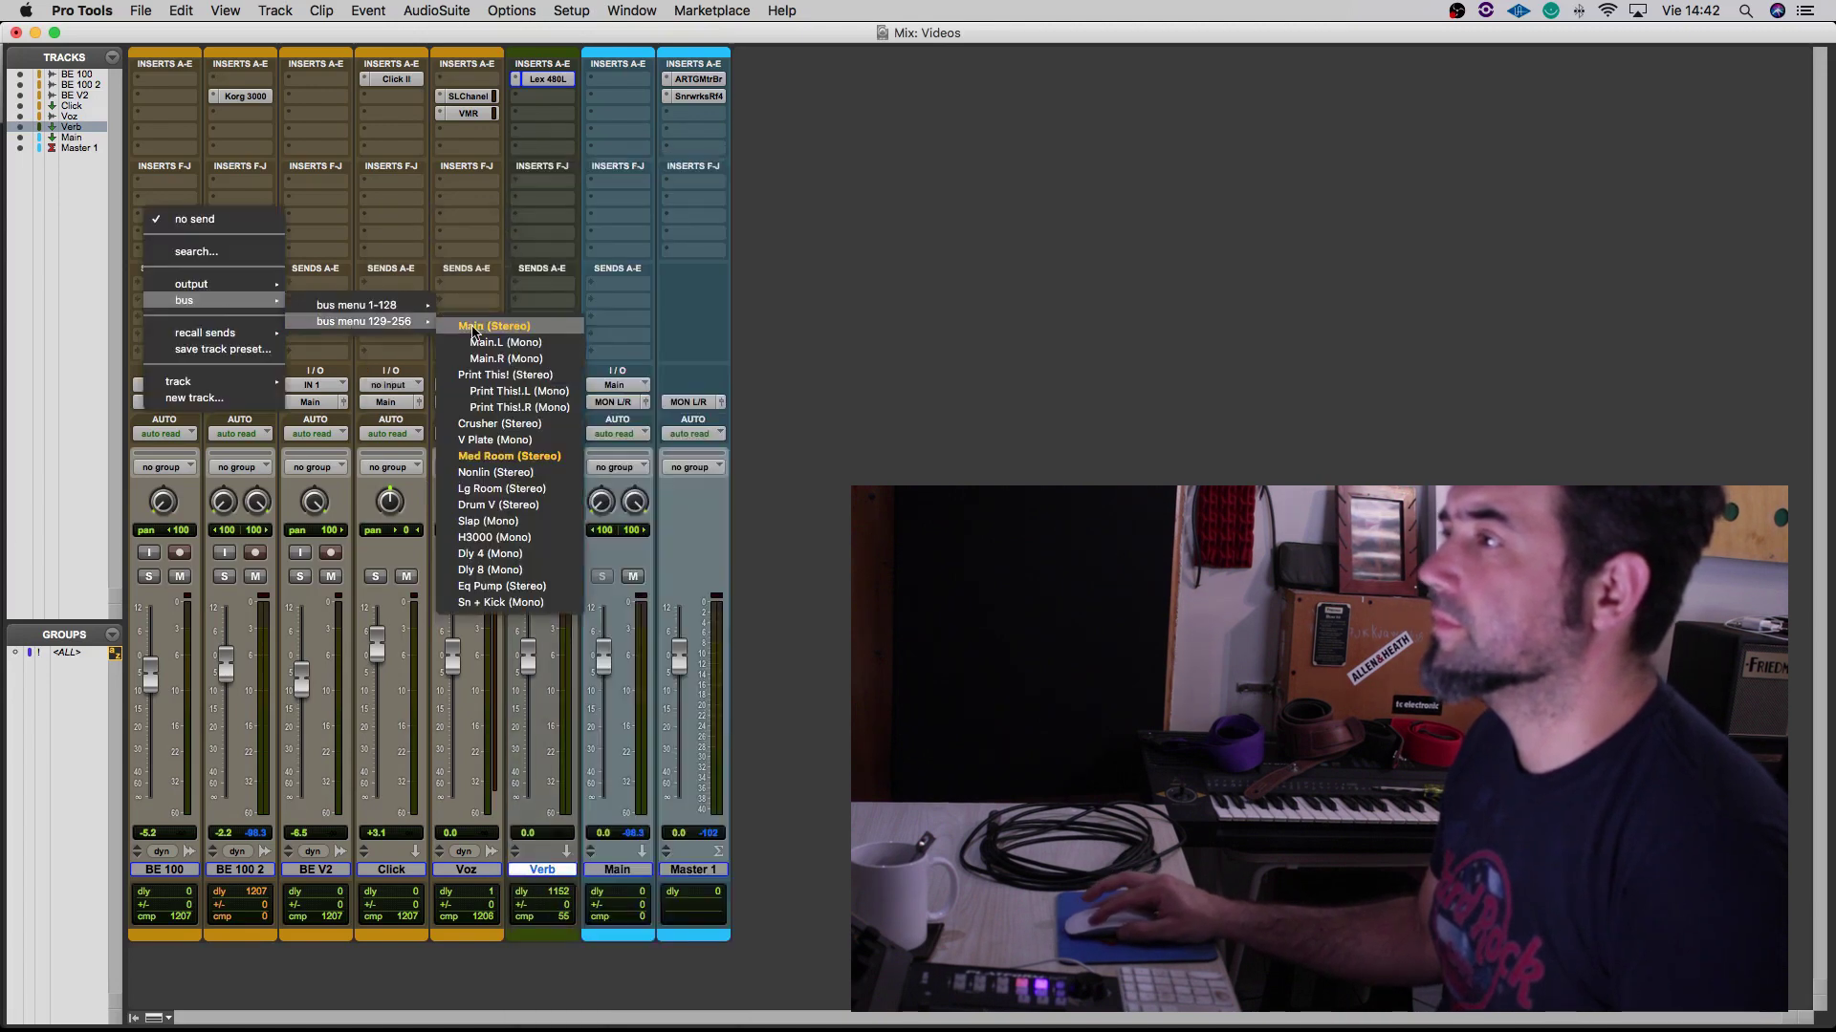
click(487, 456)
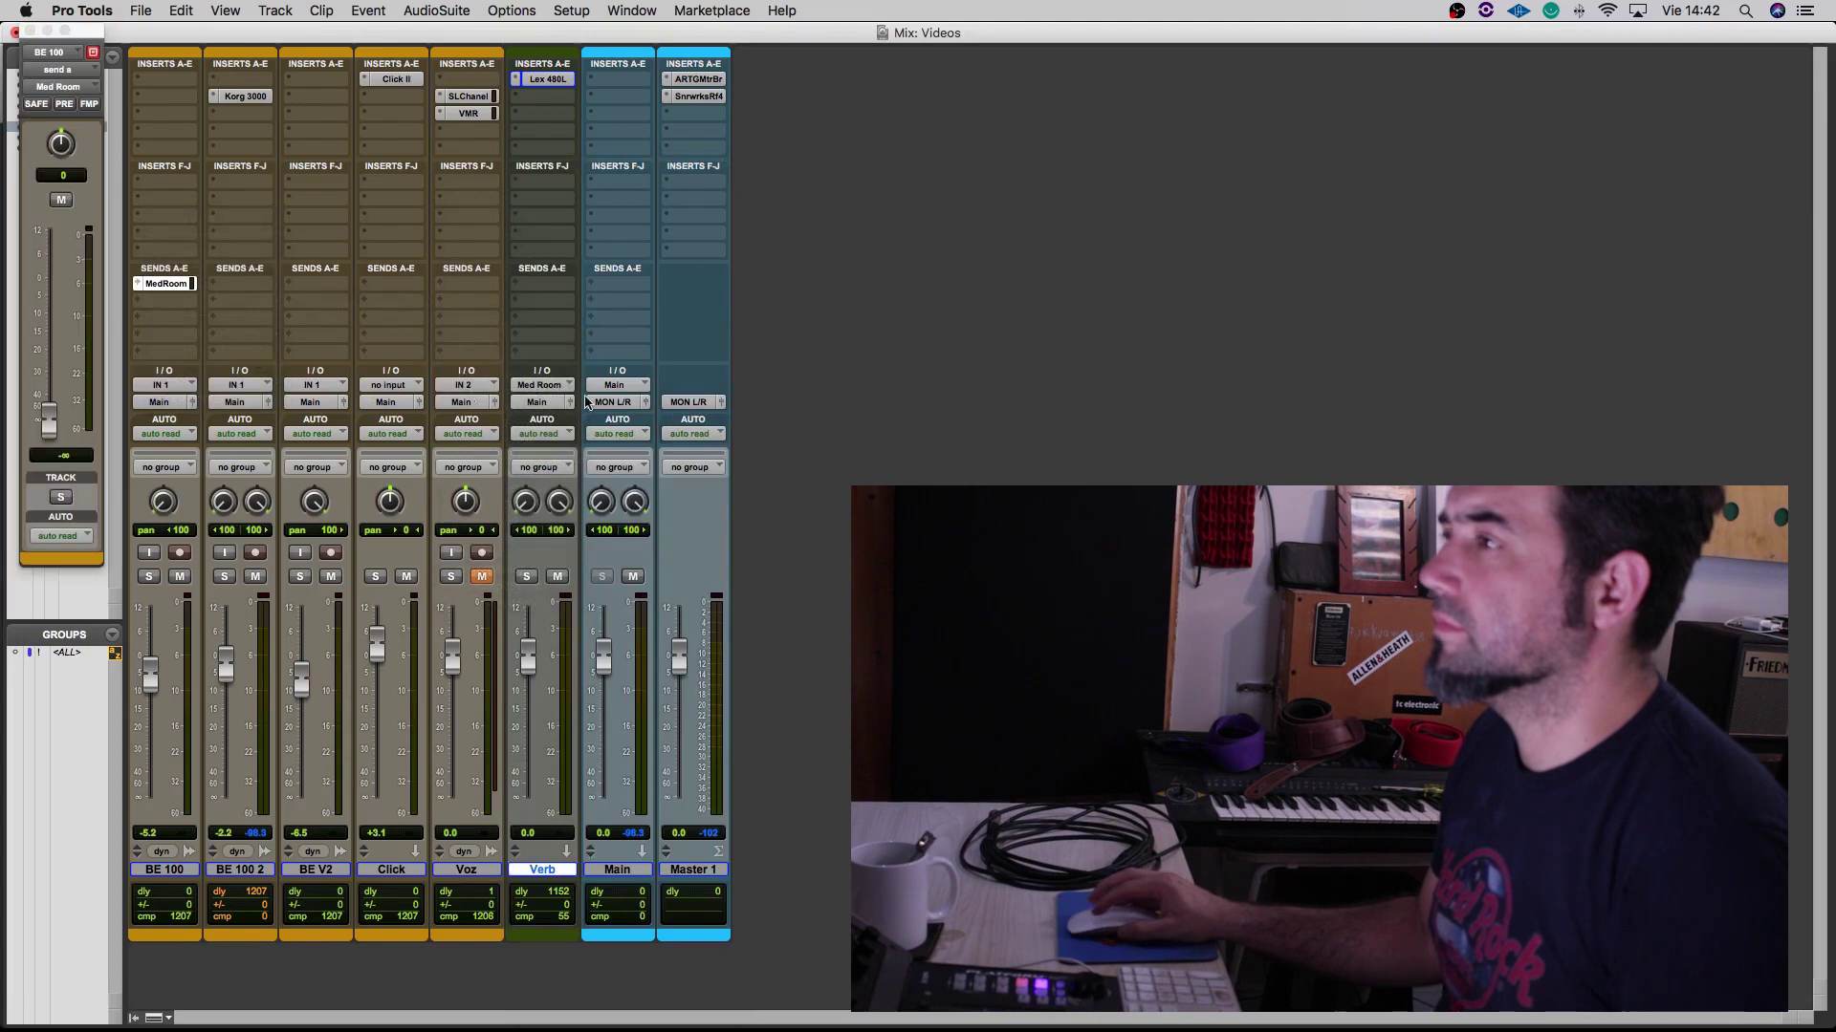
drag(52, 421, 57, 299)
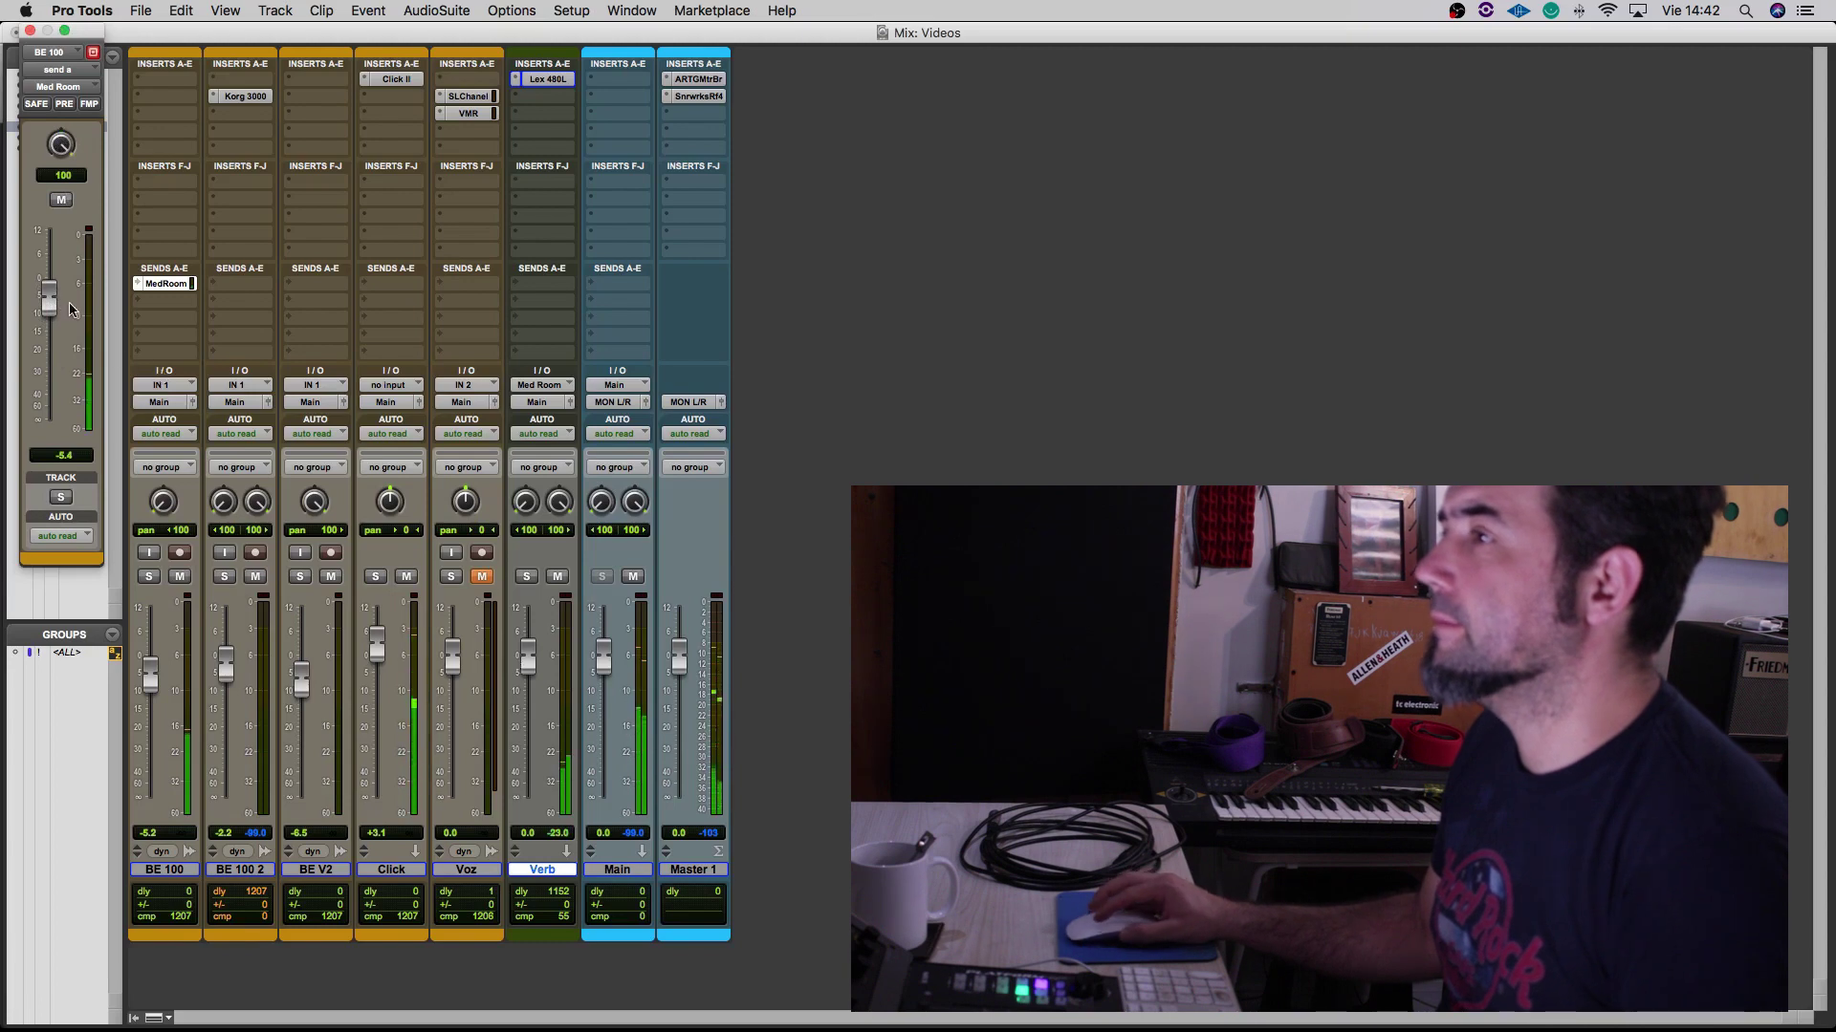
During playback, change the Lexicon 480L program on Verb to Large Room, and close the send and plug-in windows
click(547, 79)
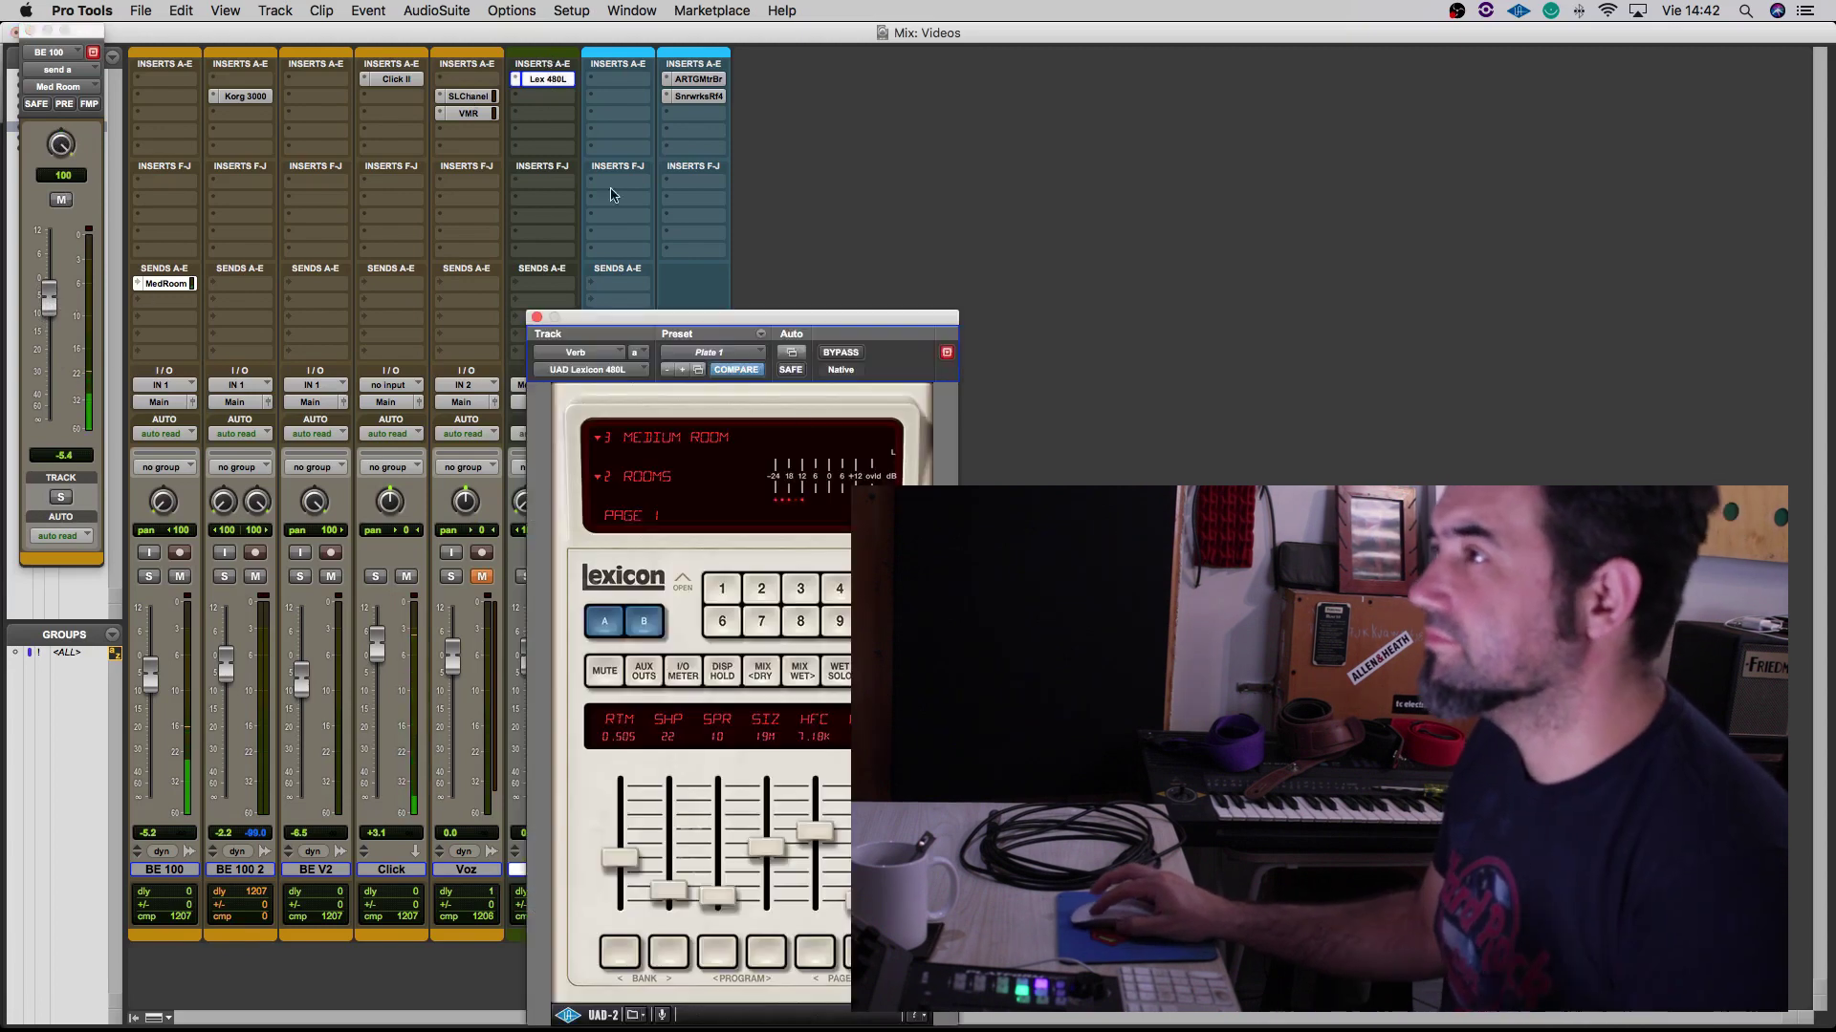
click(666, 438)
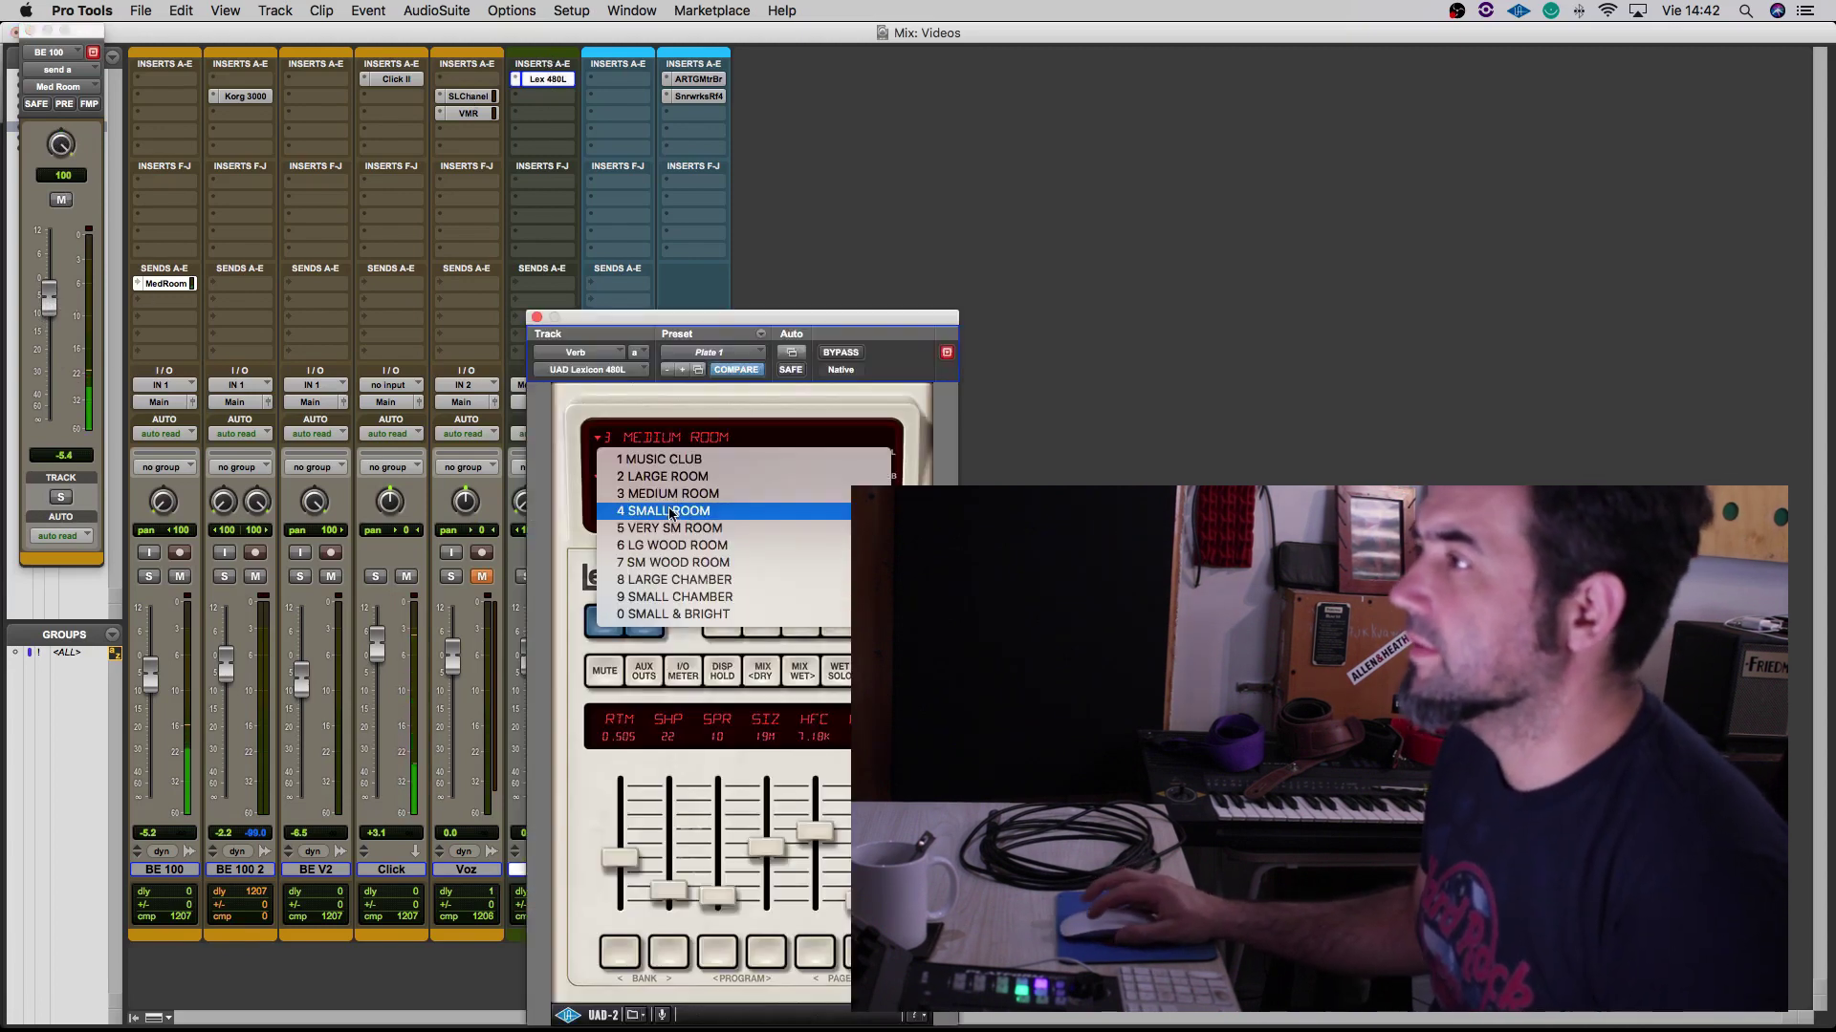
click(670, 476)
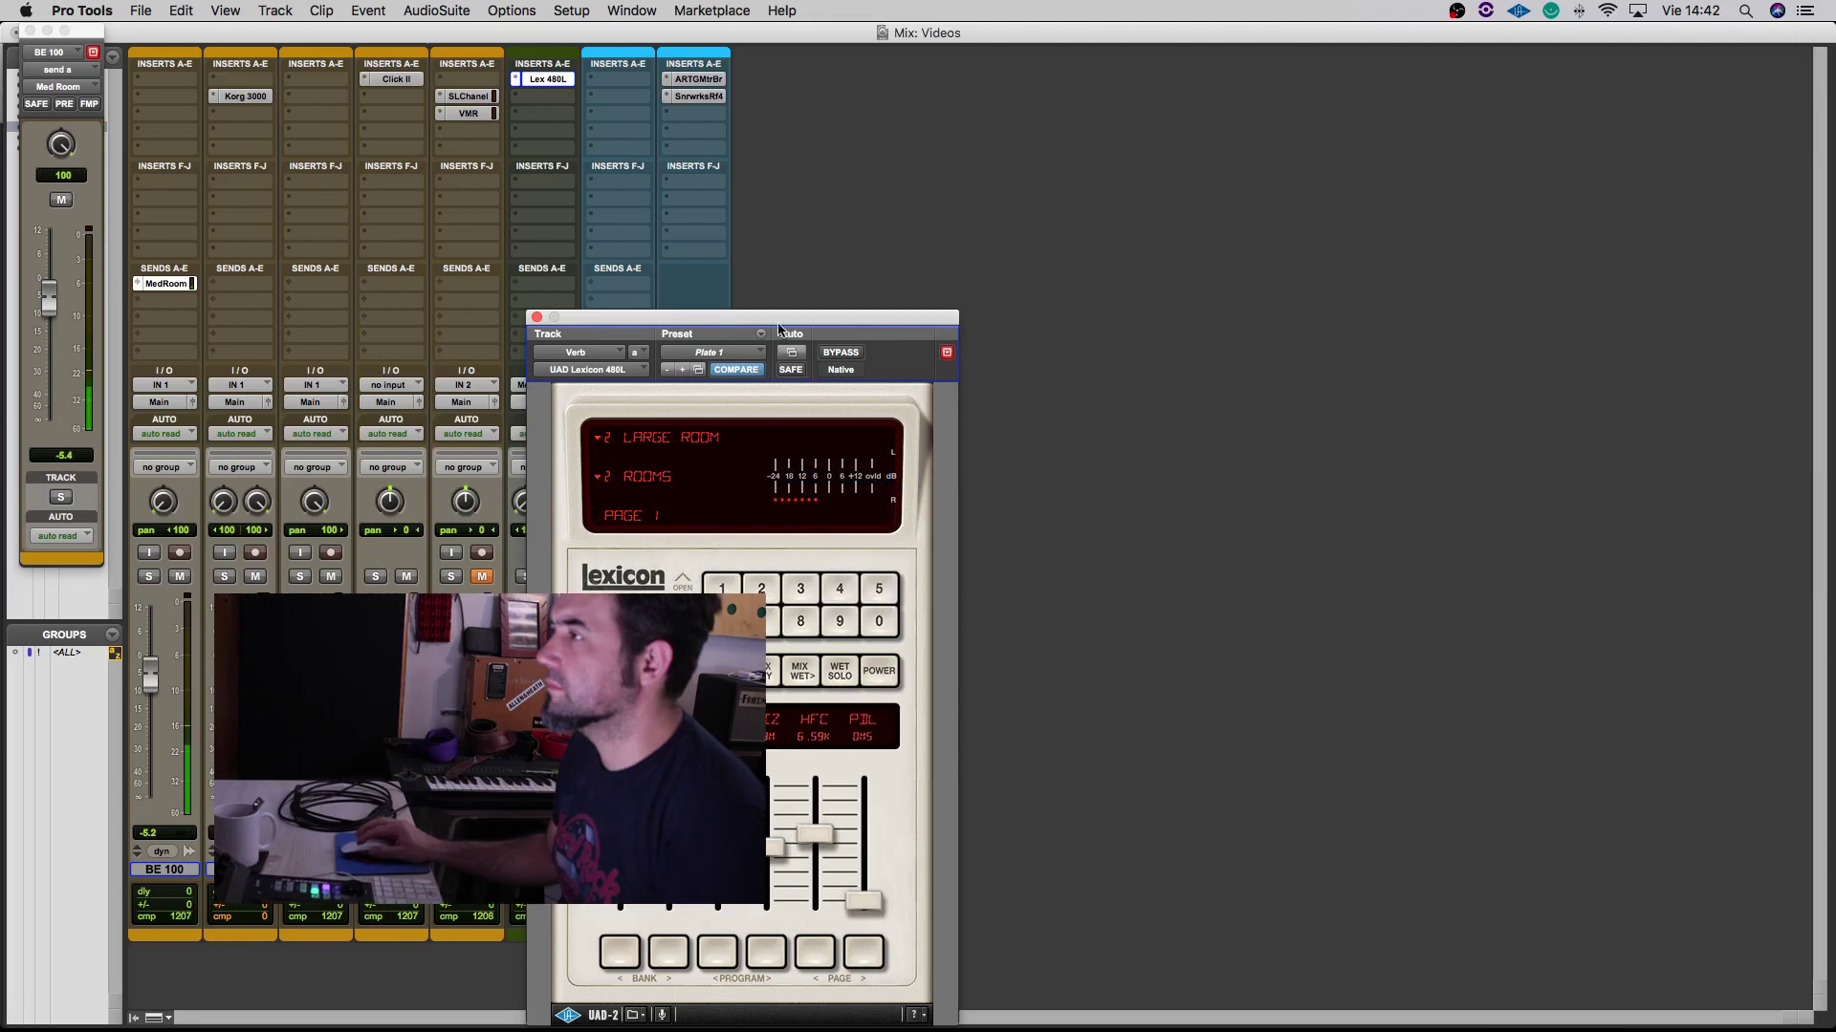
drag(774, 323, 1157, 280)
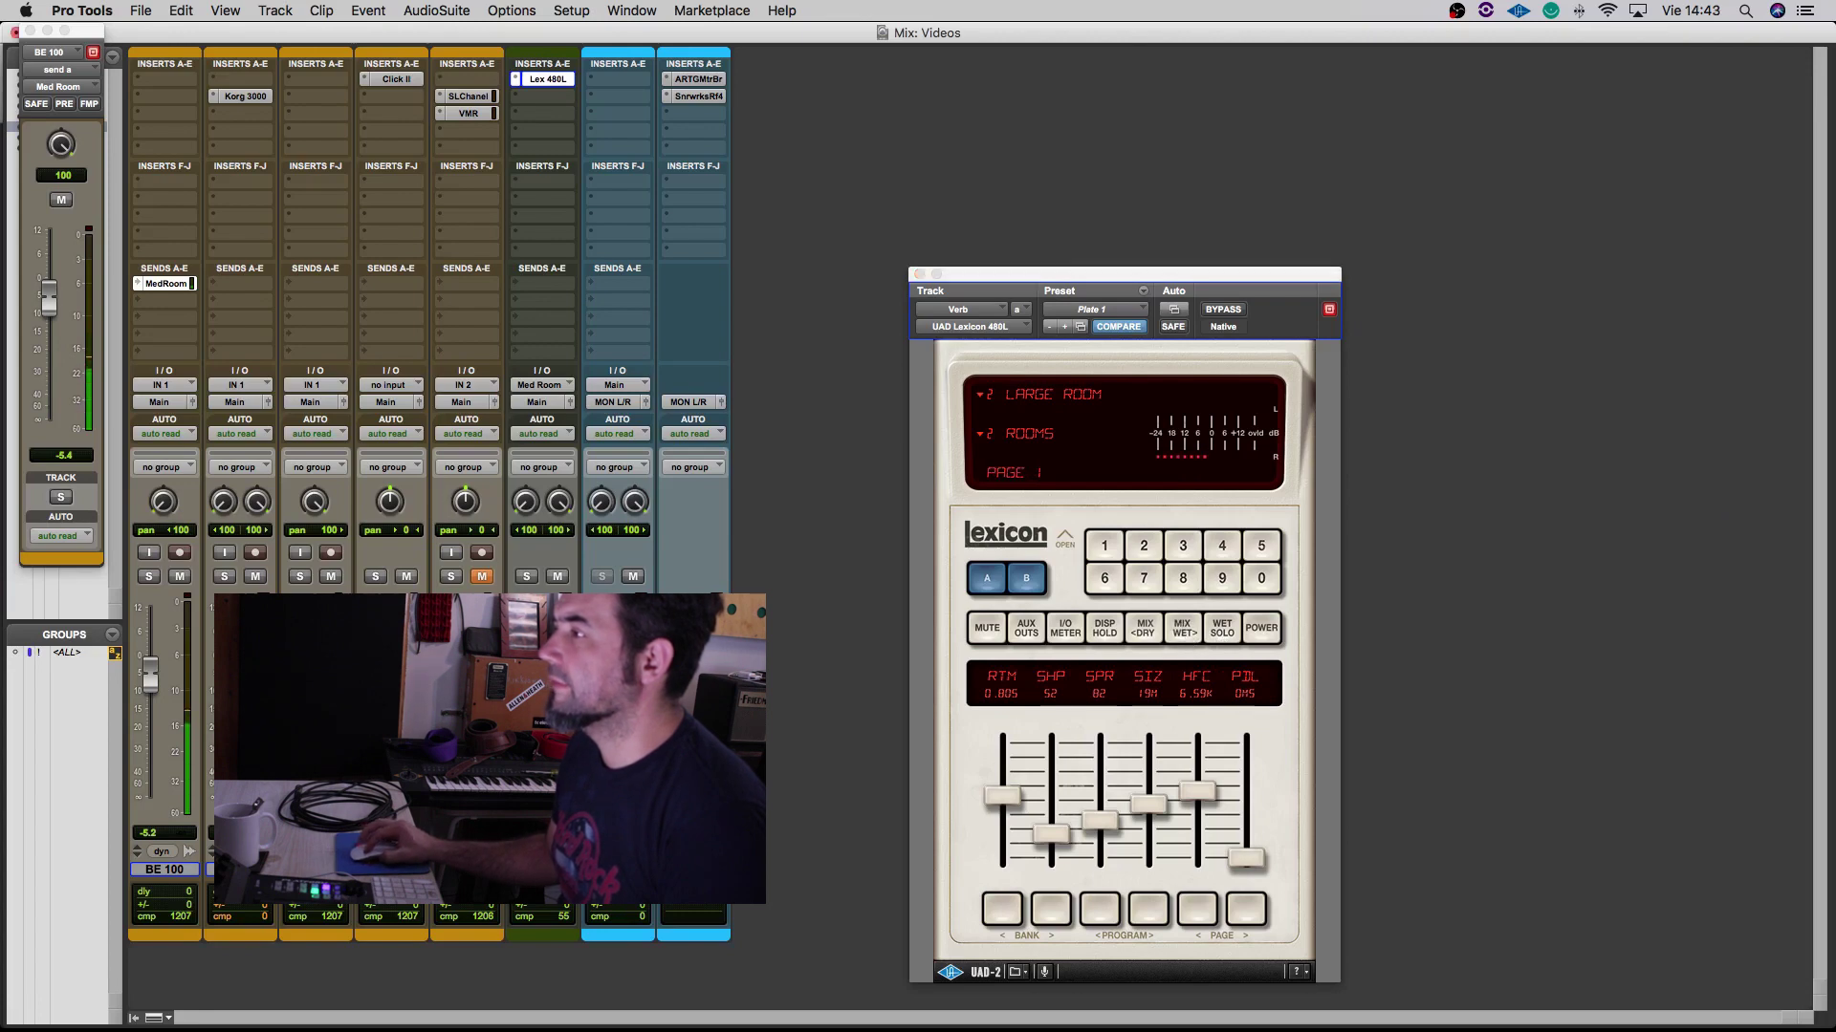
click(29, 31)
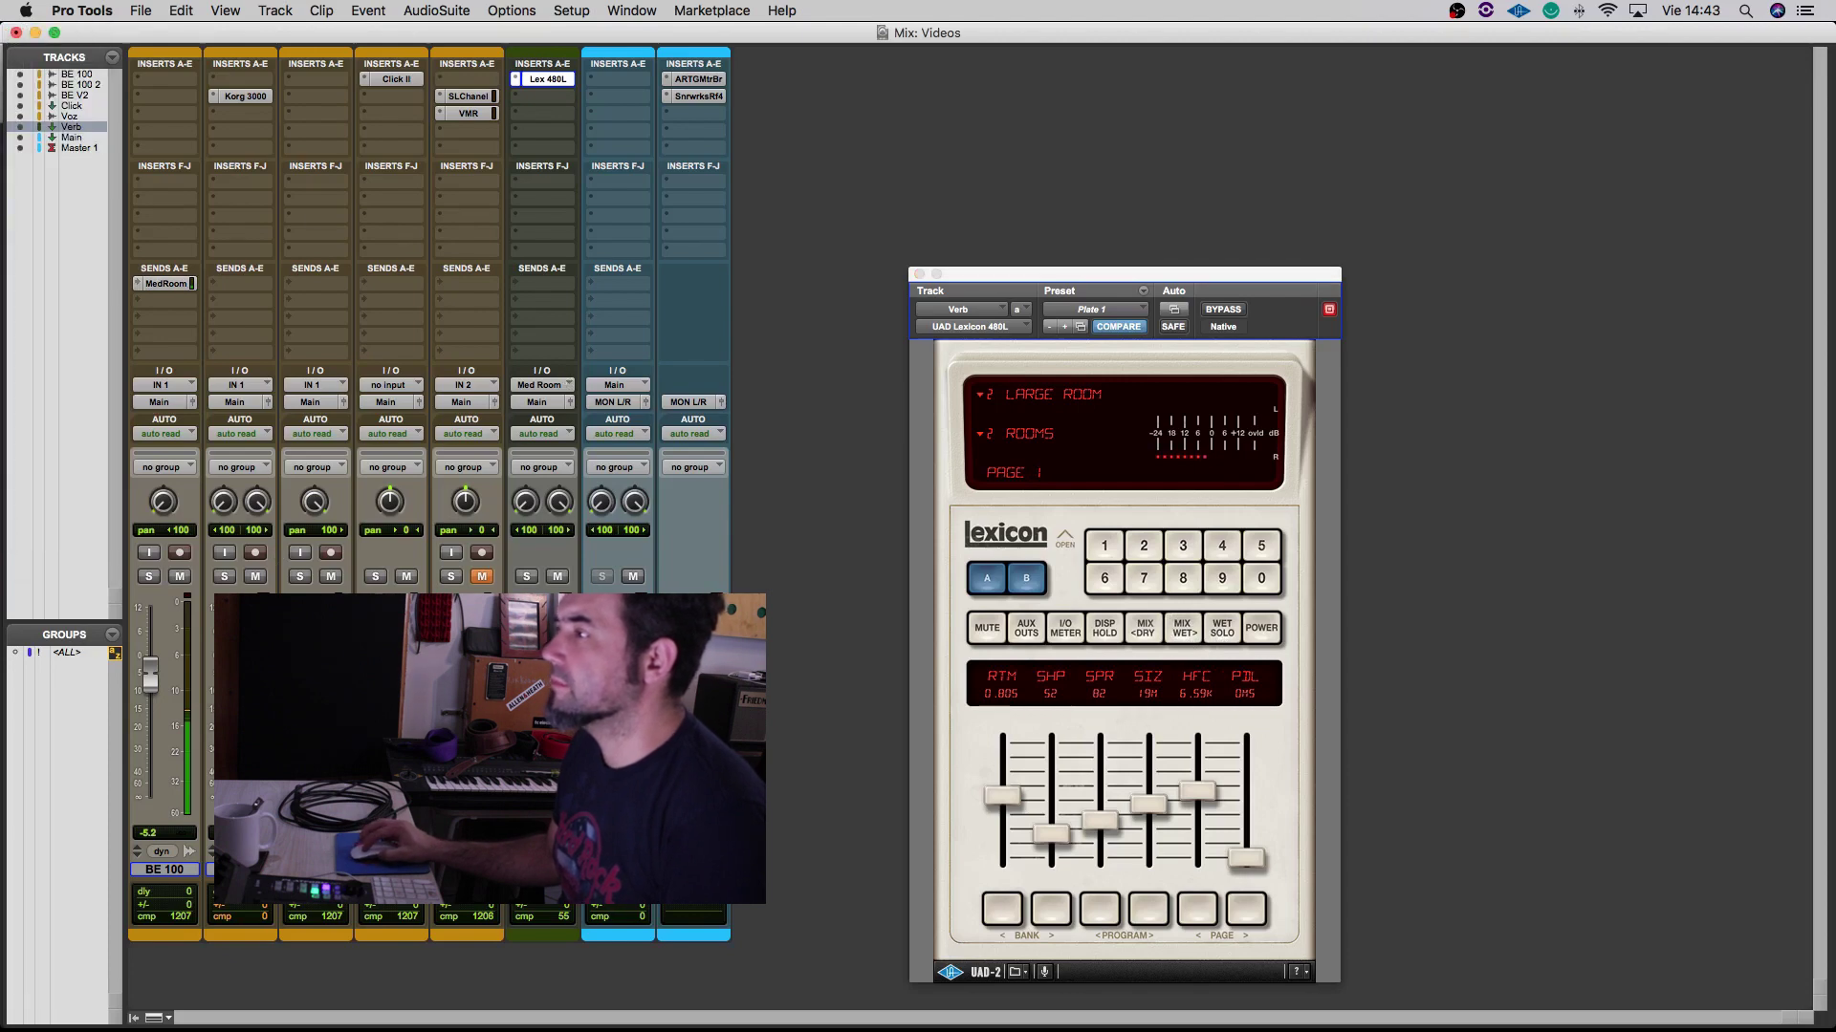
click(920, 275)
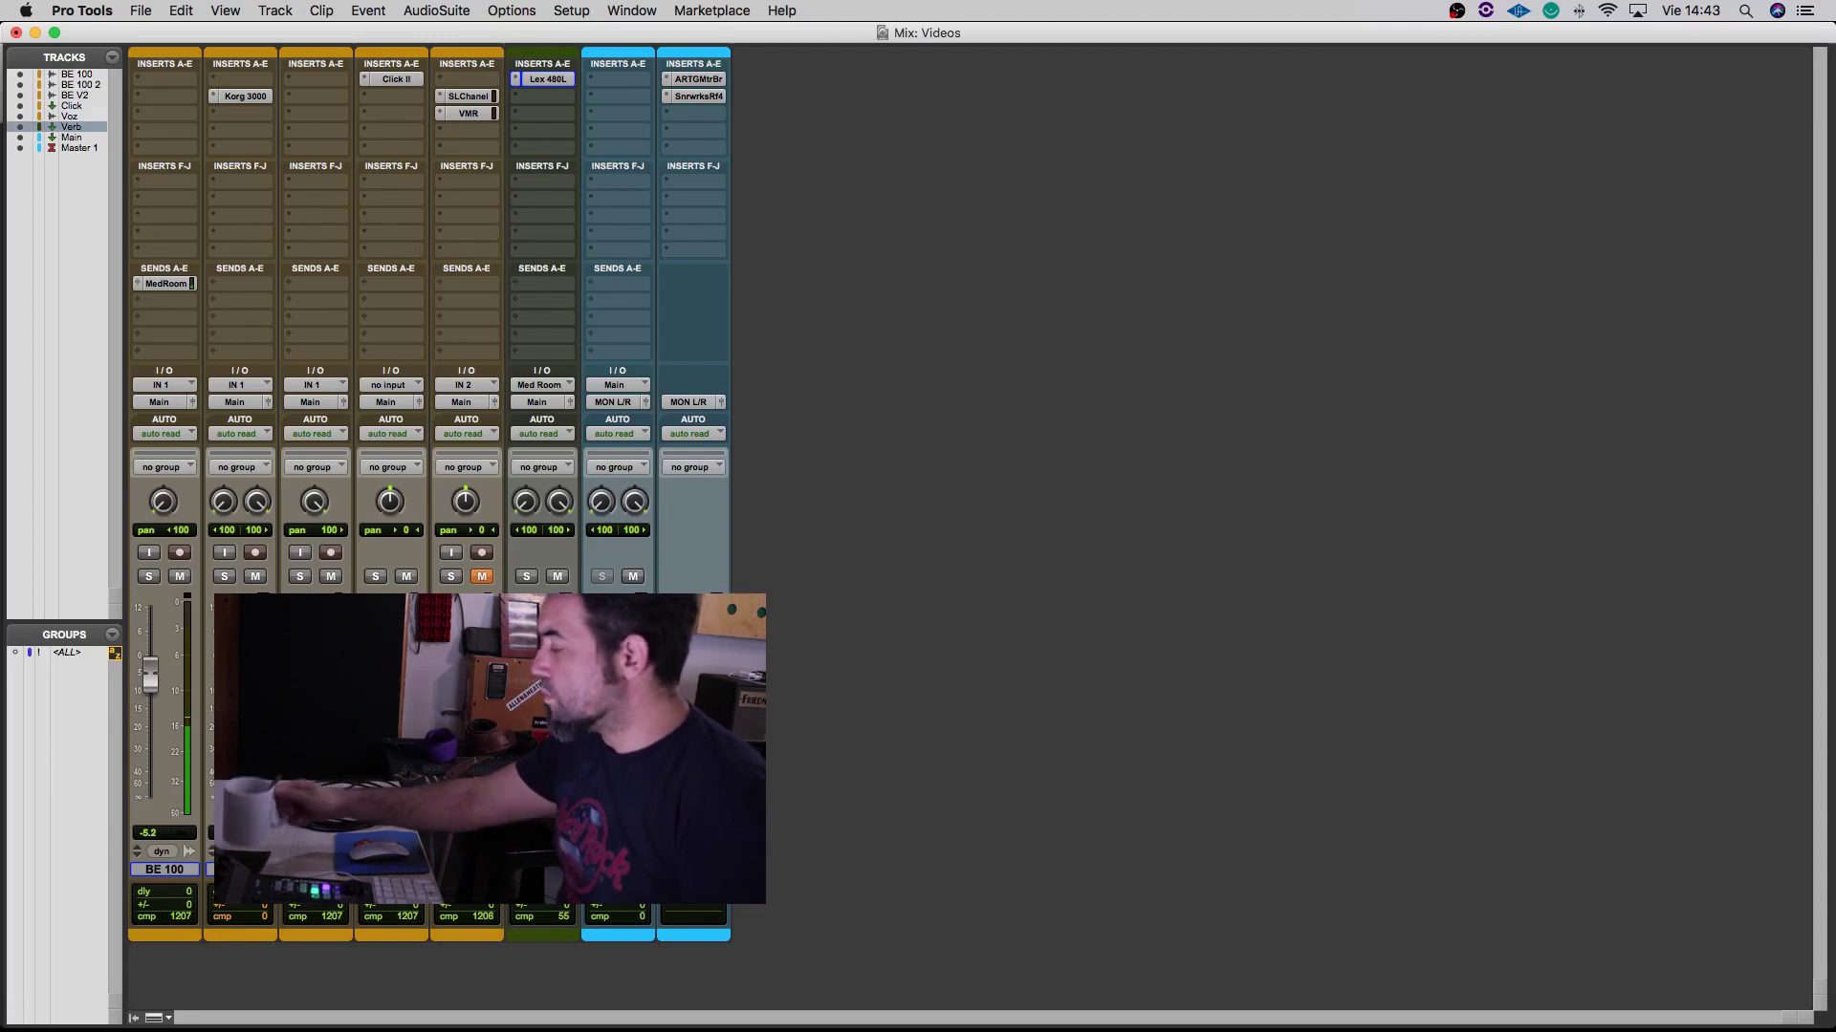
Switch to the Edit window and set the main counter's time scale to Min:Secs
key(super+equal)
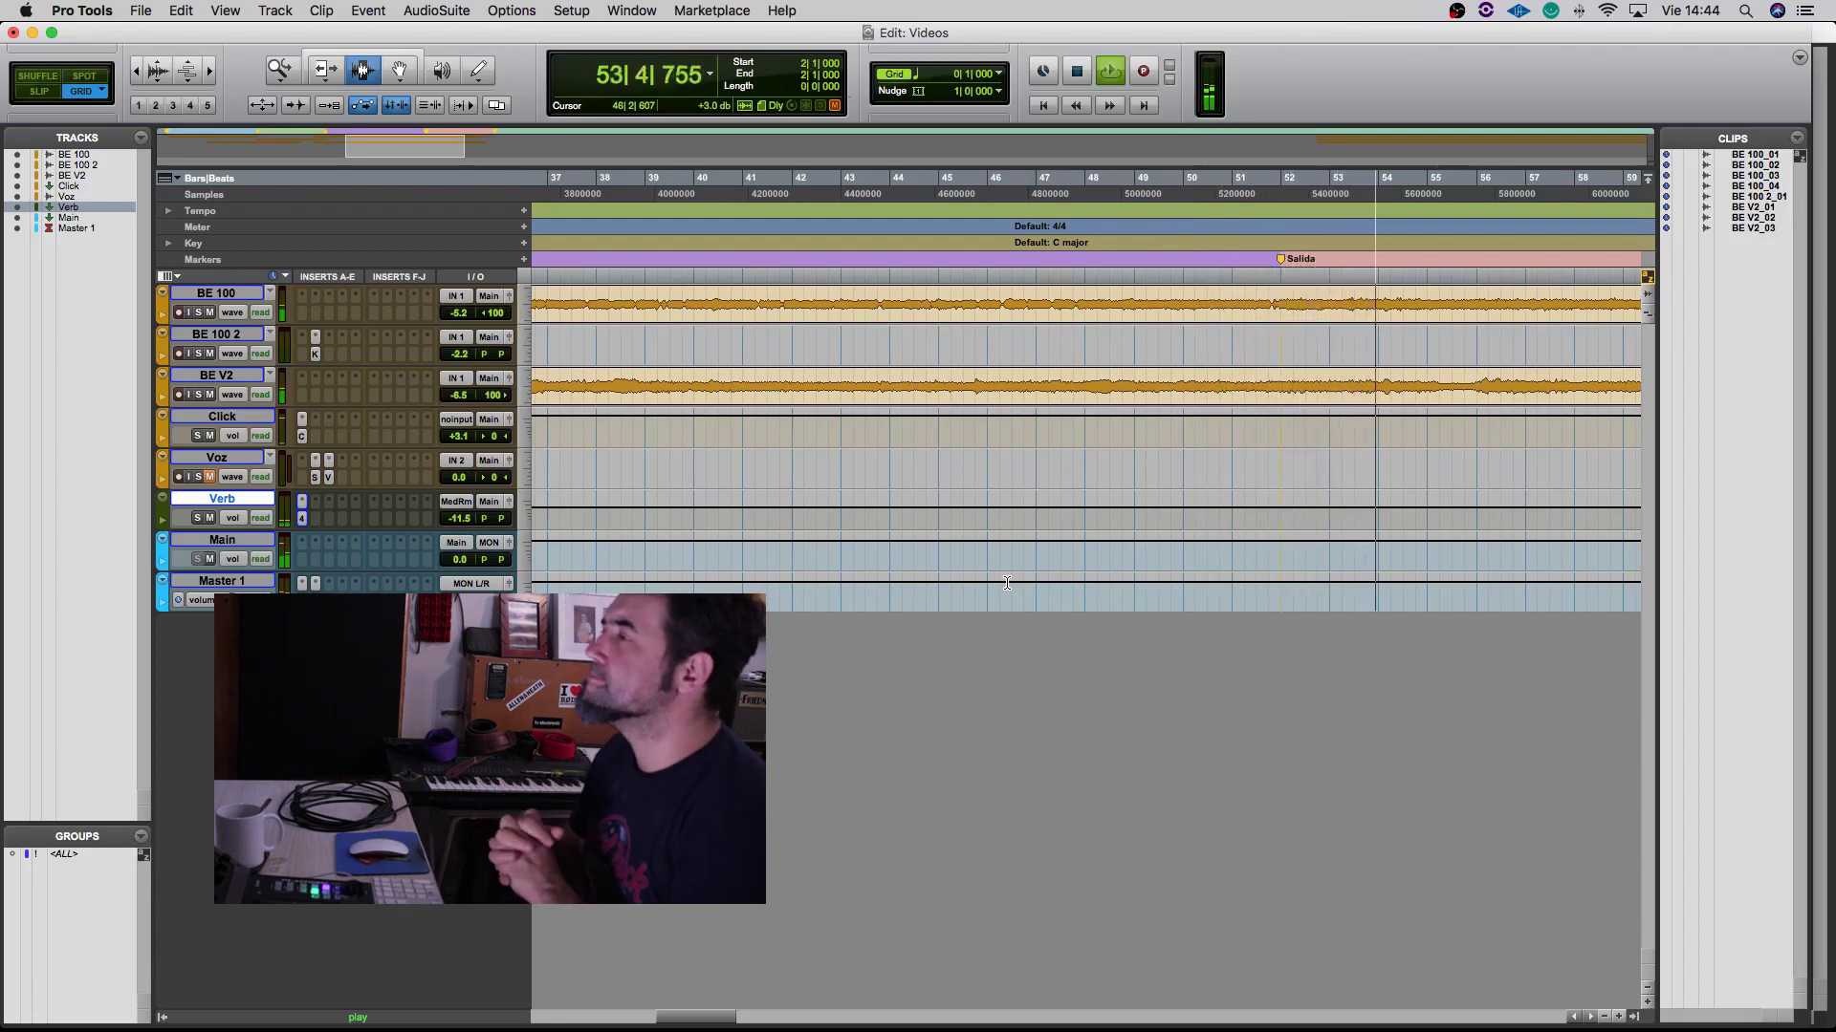
key(super+bracketleft)
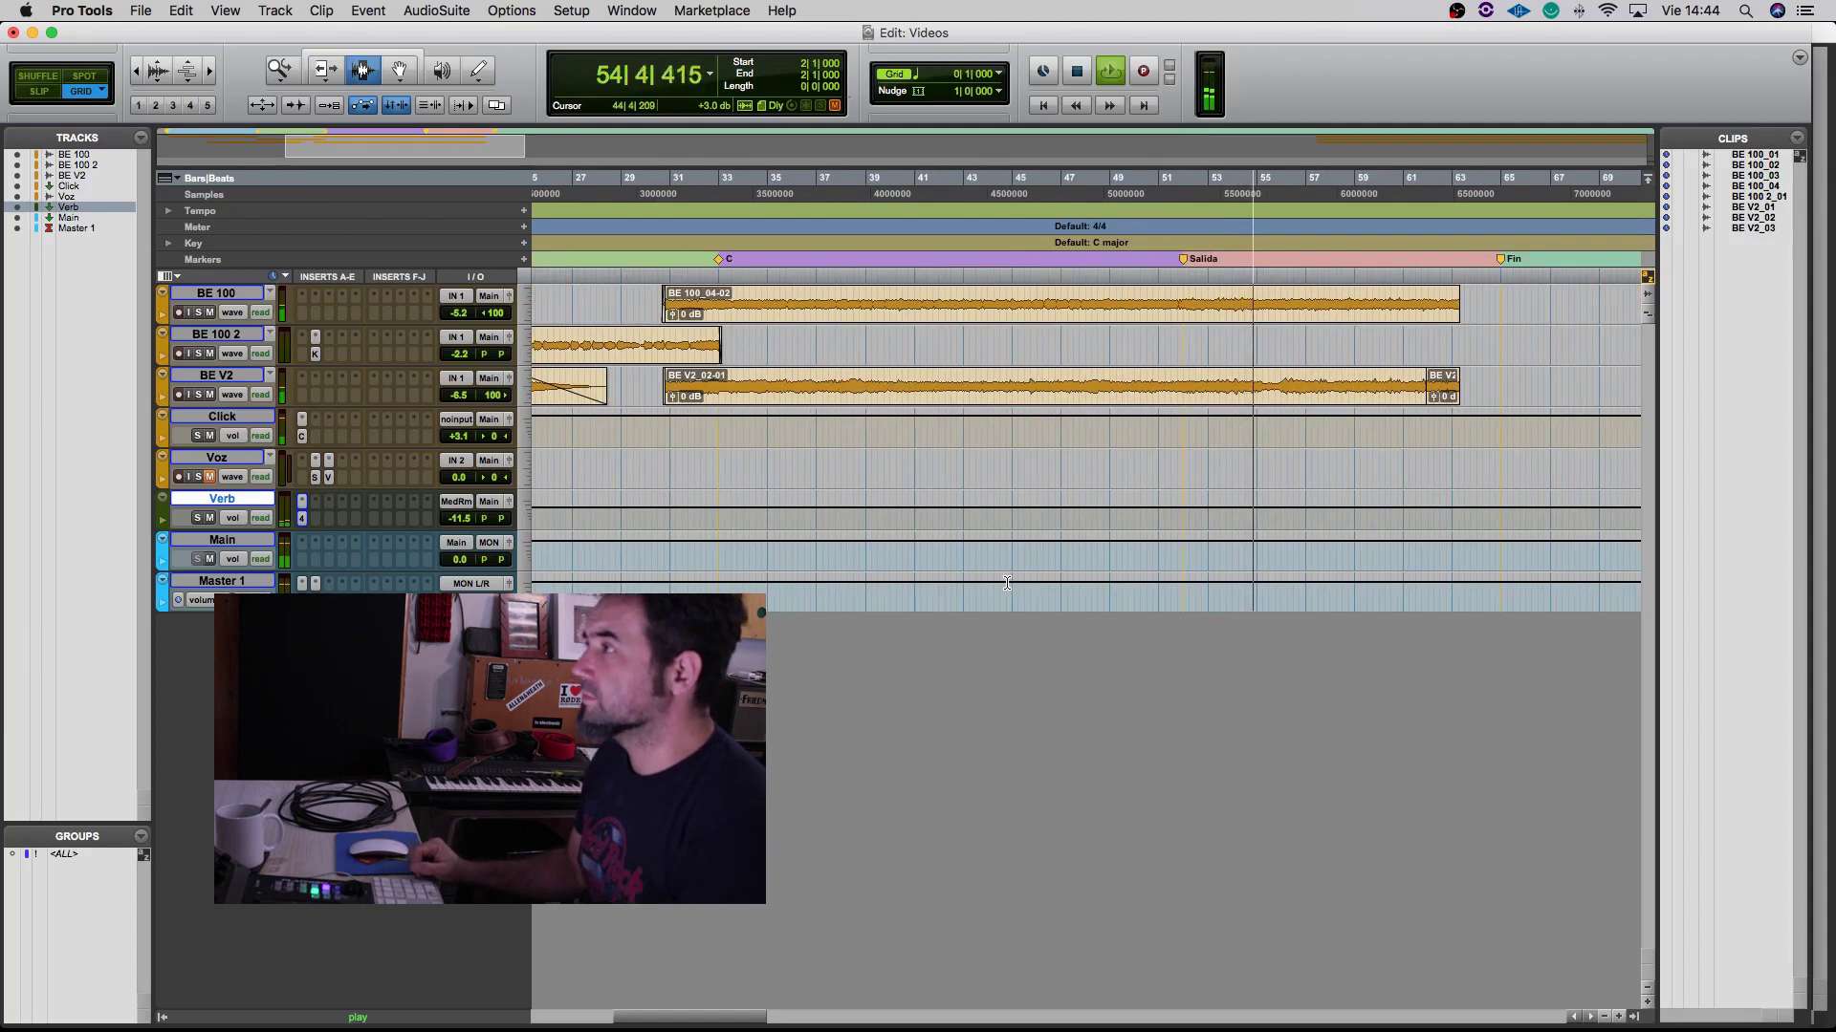
click(710, 74)
click(731, 93)
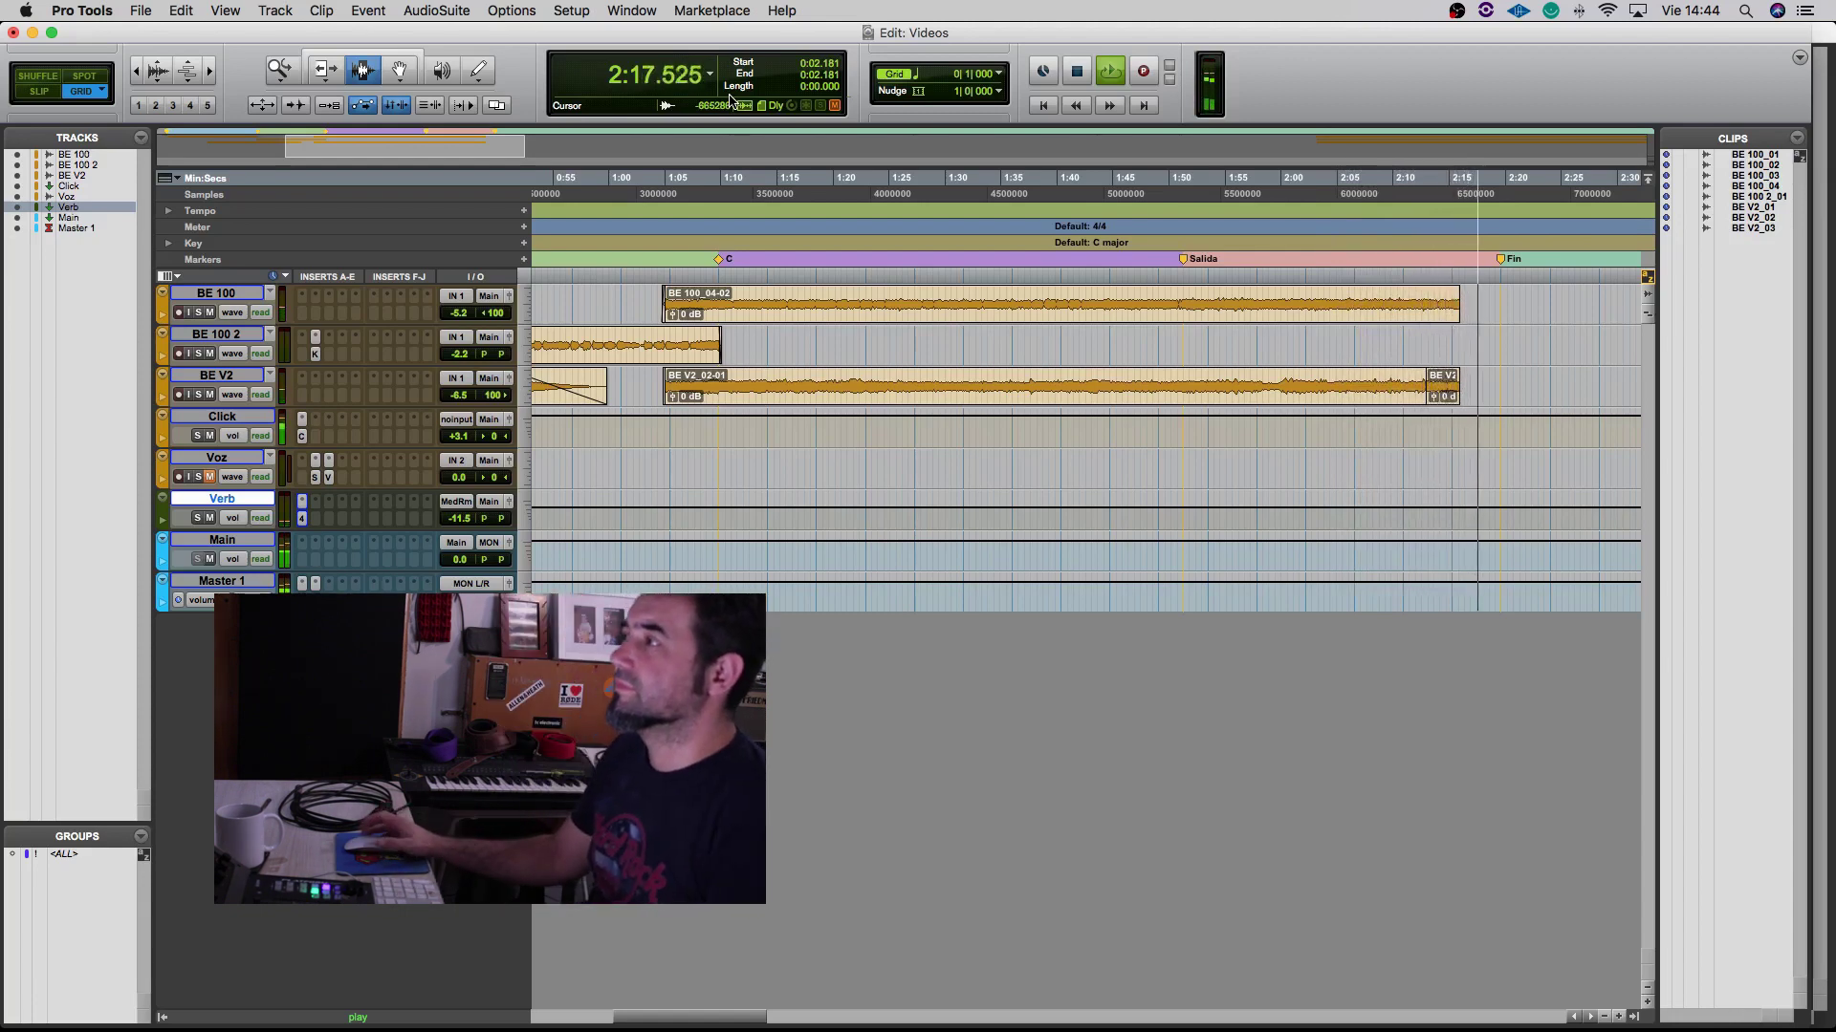
Stop playback and trim the end of the last BE 100 clip so its fade-out starts at 2:15.818
key(space)
click(1455, 306)
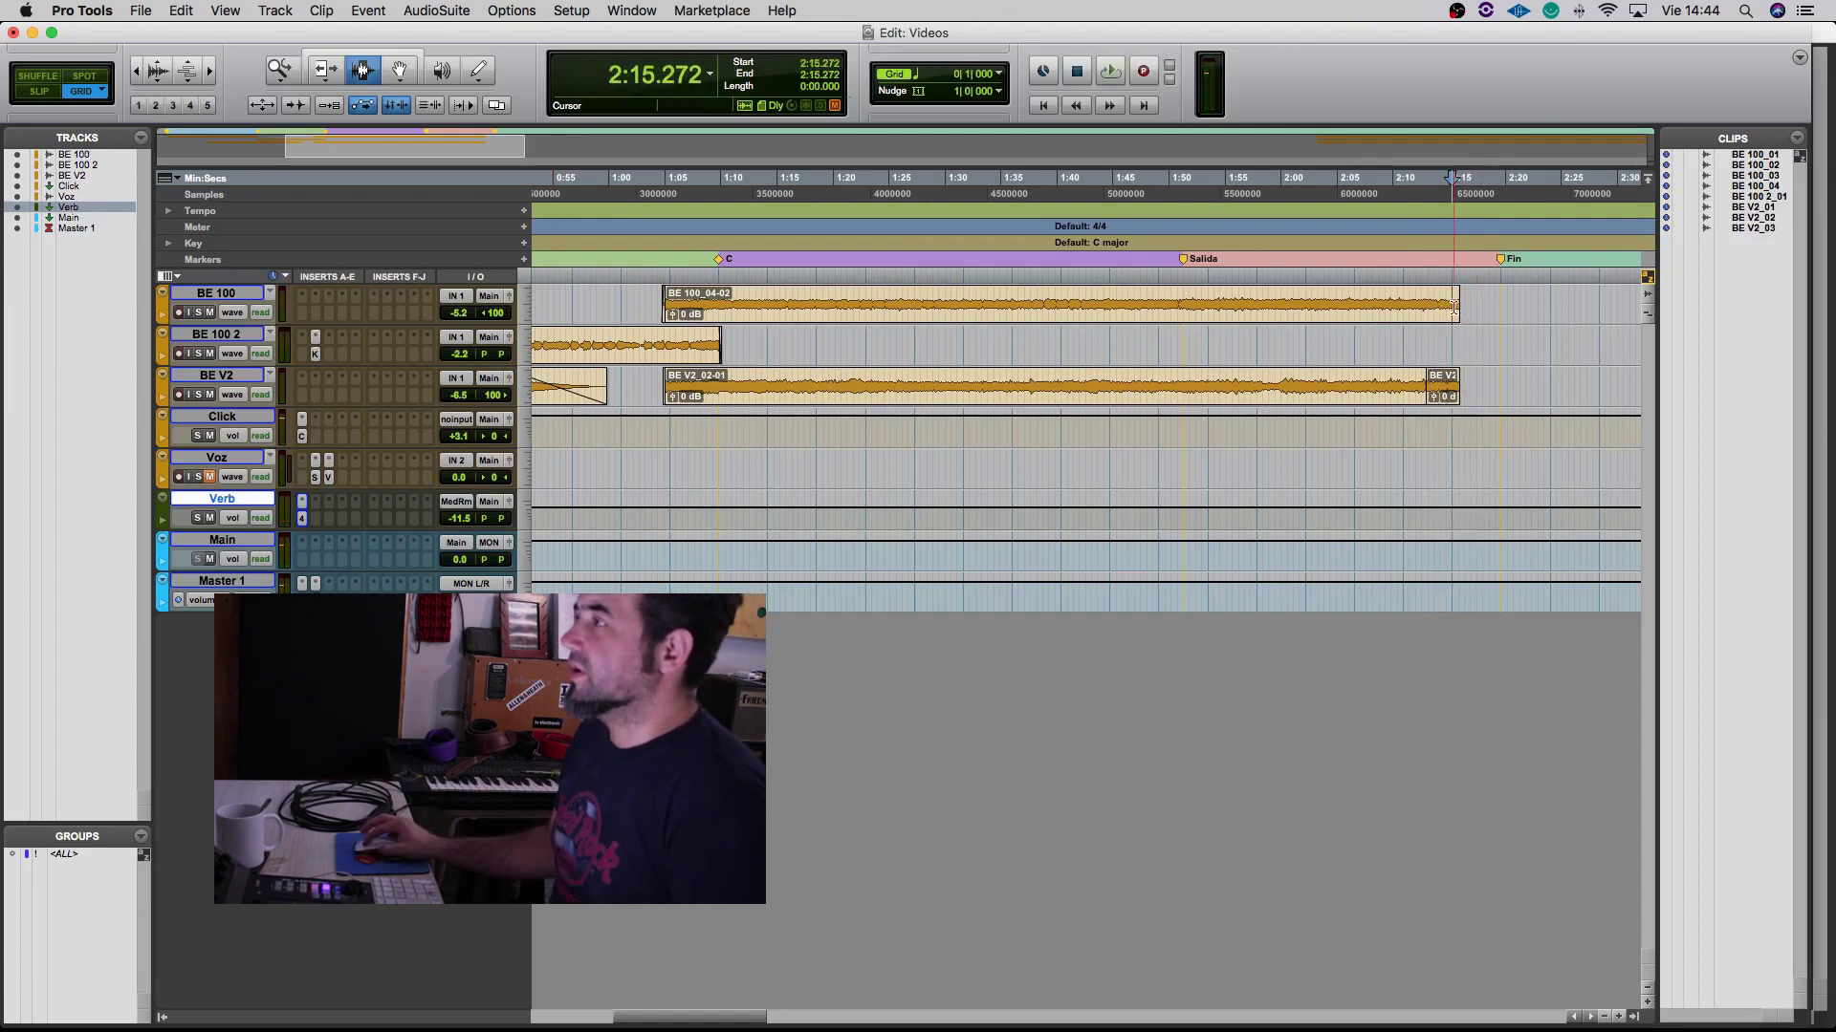
key(super+bracketright)
key(super+bracketright)
key(super+bracketright)
key(super+bracketright)
key(super+bracketright)
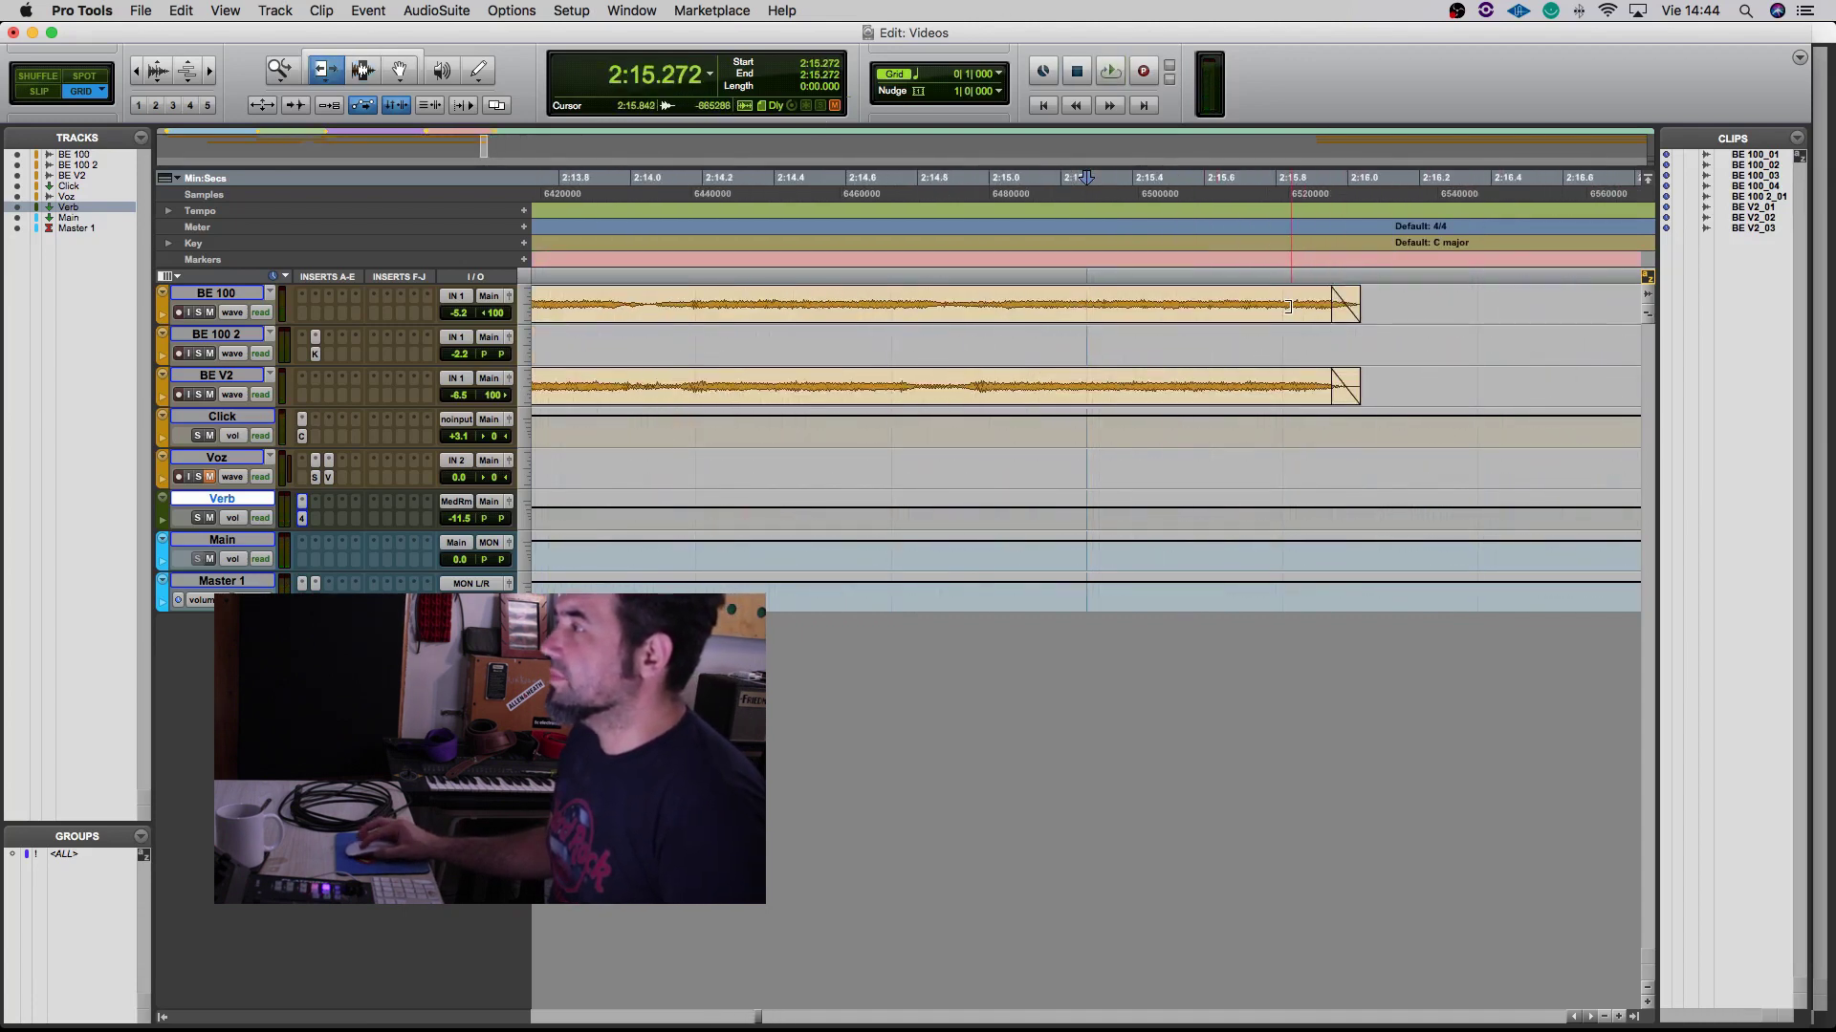
double_click(1283, 306)
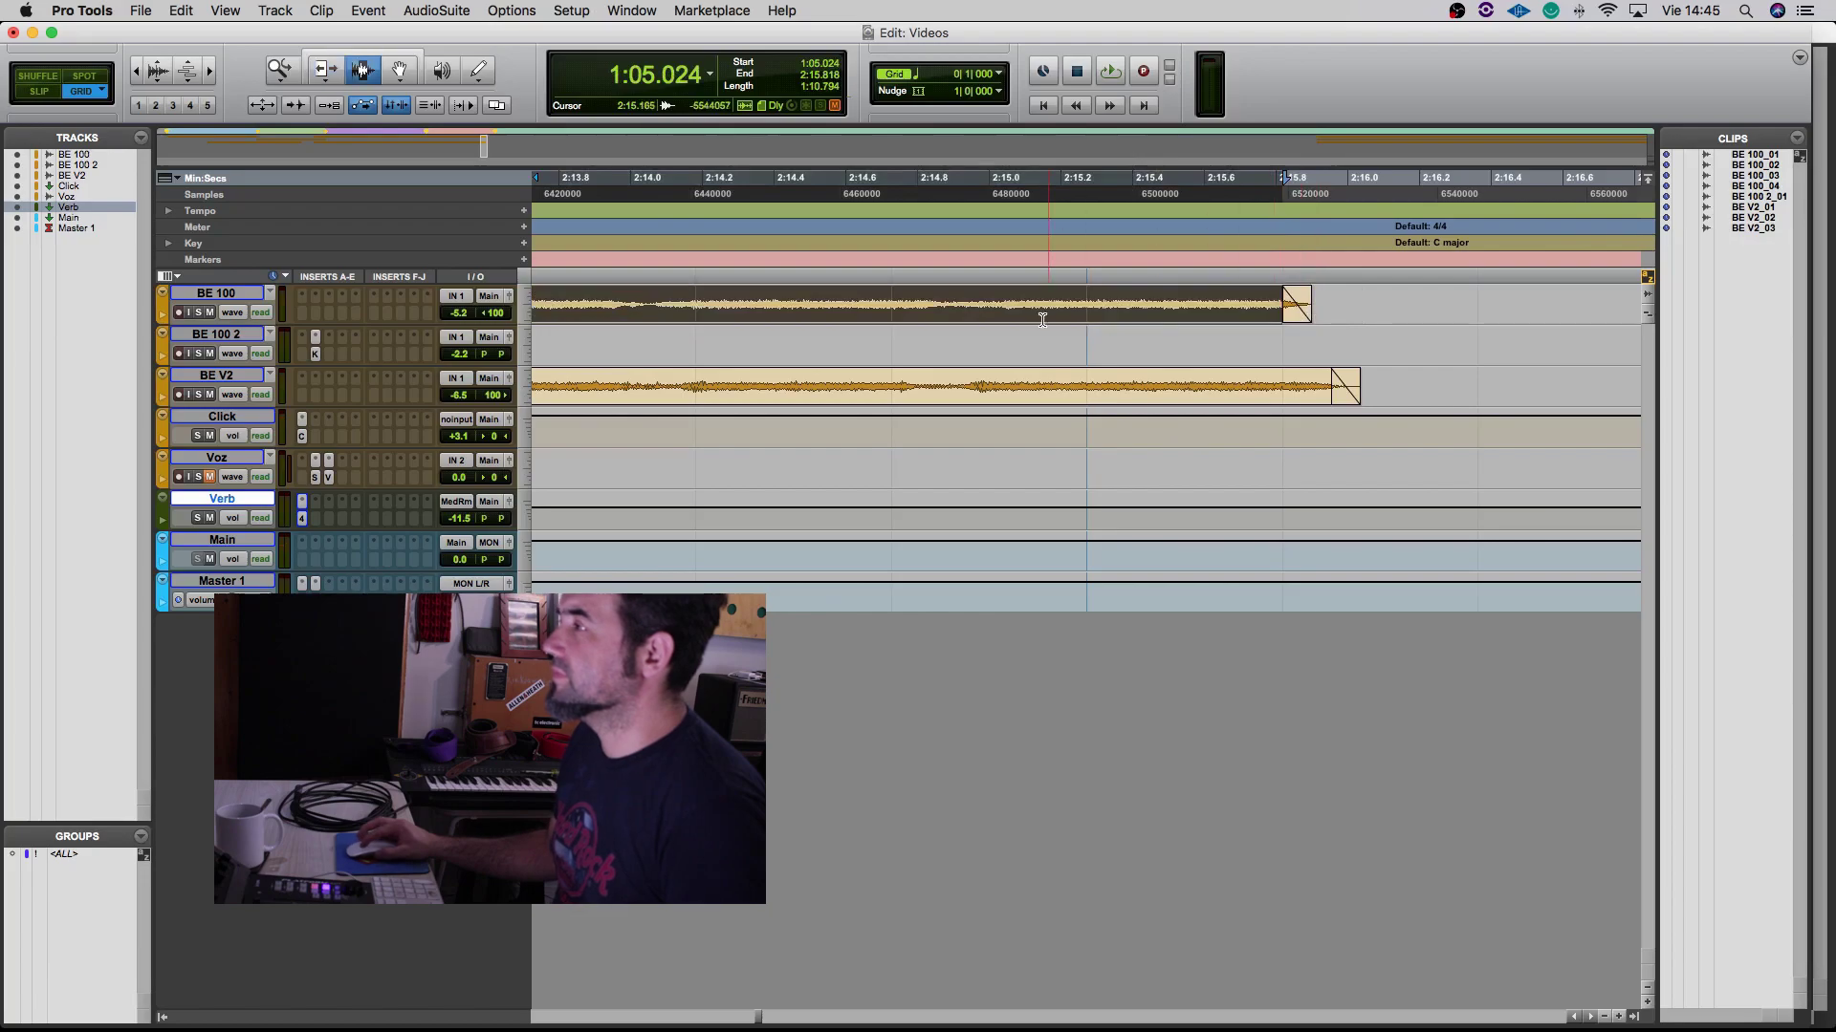